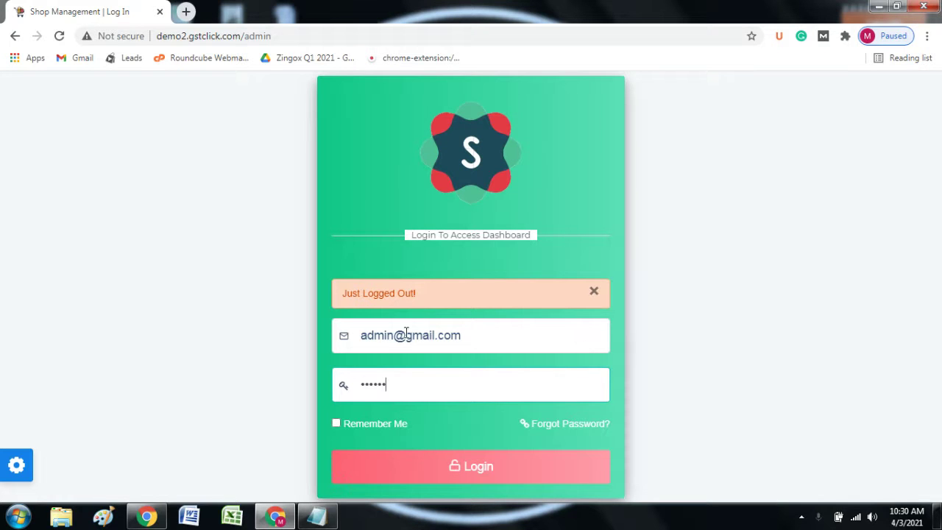
# - Log in to the admin account with the filled-in credentials and look over the dashboard
pyautogui.click(468, 468)
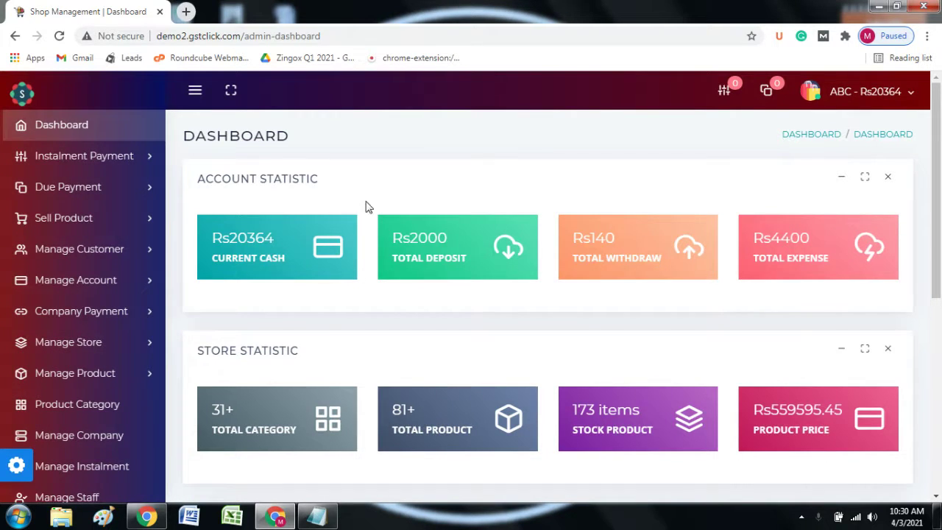
pyautogui.scroll(-5, 368, 204)
pyautogui.scroll(5, 191, 332)
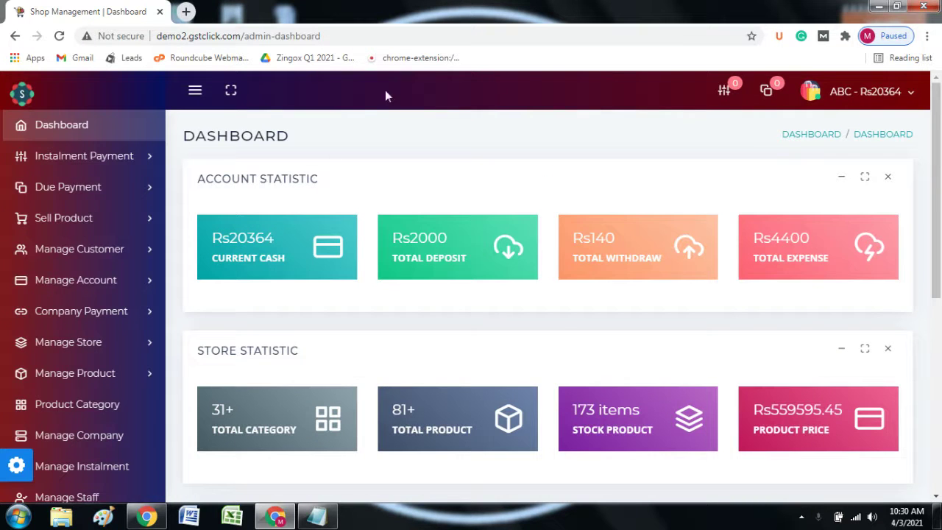
# - View the upcoming instalment repayments and the upcoming due repayments from the header notifications
pyautogui.click(725, 94)
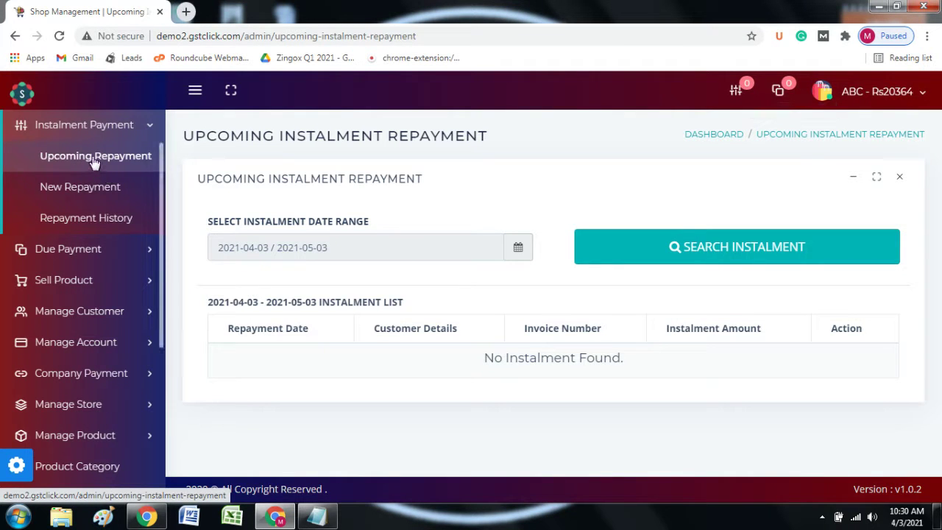
pyautogui.click(780, 92)
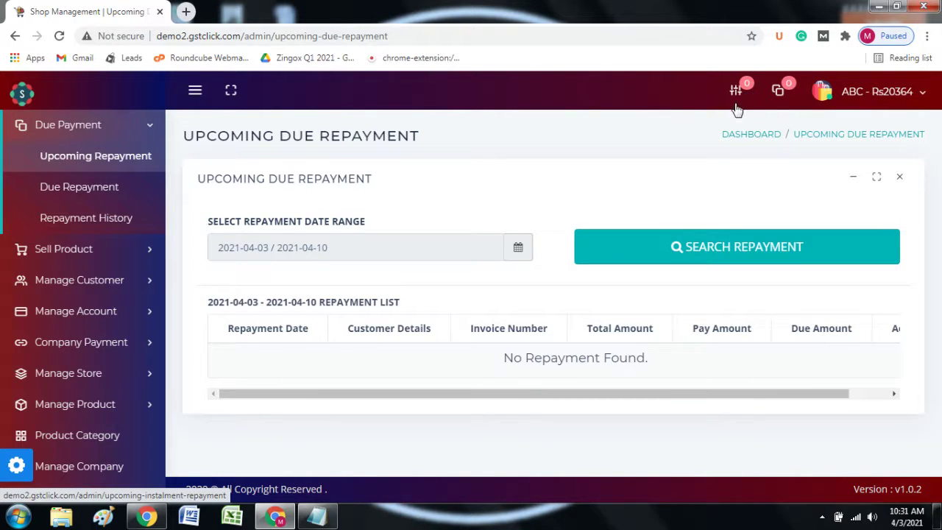
# - Open the admin profile for editing and review its name, user name, email and picture fields
pyautogui.click(875, 104)
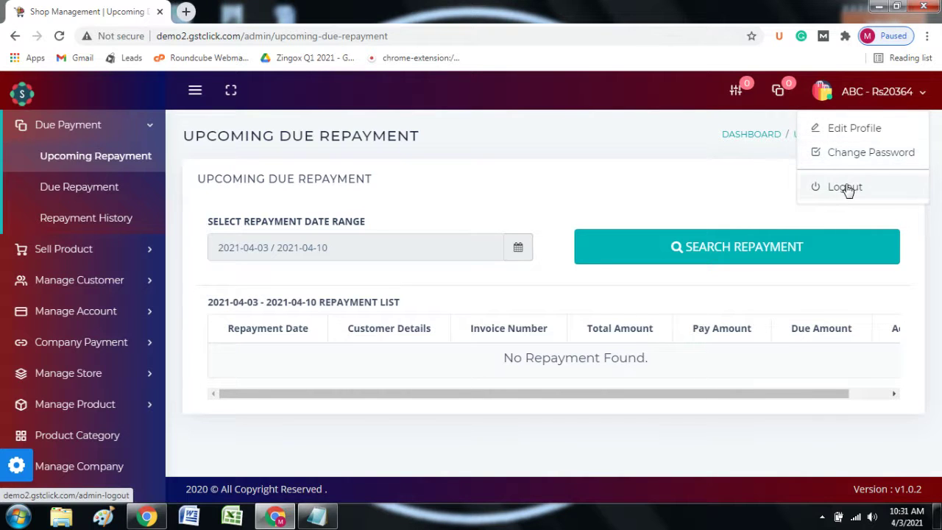
pyautogui.click(847, 130)
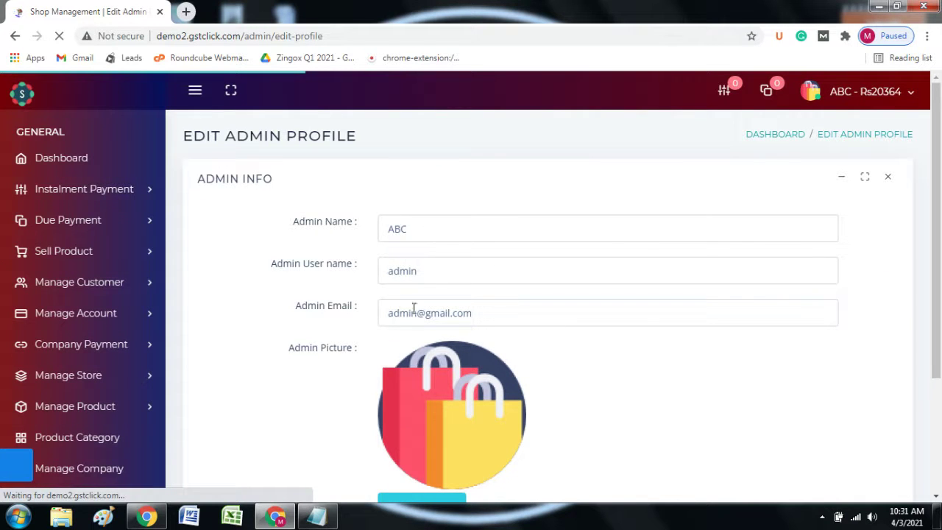
pyautogui.scroll(-3, 434, 353)
pyautogui.scroll(3, 579, 368)
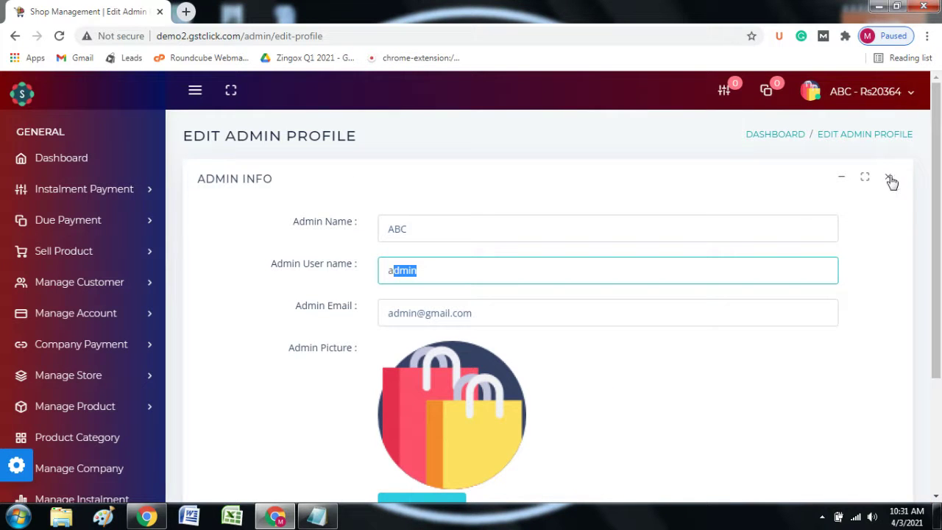
# - Return to the dashboard and examine the account statistics for cash, deposits, withdrawals and expenses
pyautogui.click(73, 159)
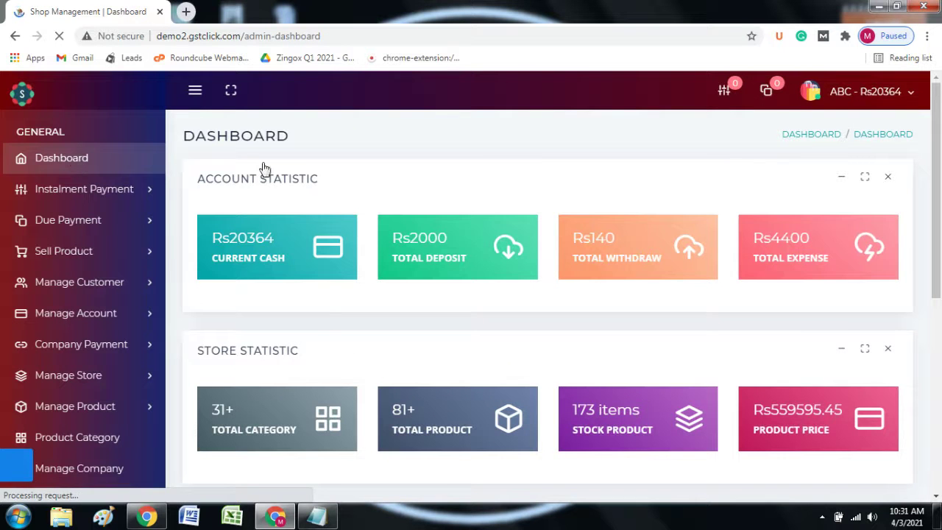
pyautogui.scroll(-1, 110, 143)
pyautogui.scroll(1, 36, 114)
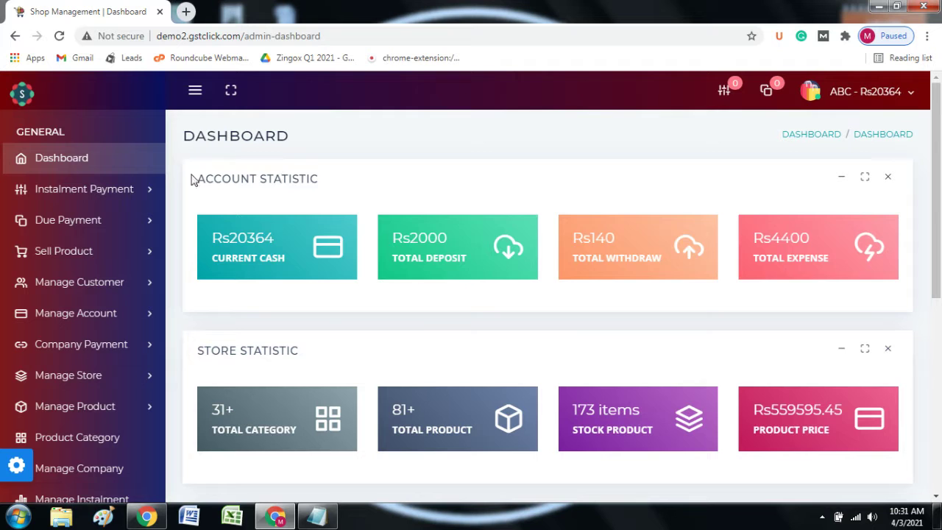
pyautogui.moveTo(192, 179); pyautogui.dragTo(327, 190)
pyautogui.click(328, 190)
pyautogui.moveTo(447, 239); pyautogui.dragTo(412, 237)
pyautogui.moveTo(615, 237); pyautogui.dragTo(594, 234)
pyautogui.moveTo(822, 238); pyautogui.dragTo(775, 236)
pyautogui.click(775, 235)
# - Examine the store statistics for total categories, total products, stock products and product price
pyautogui.scroll(-2, 414, 276)
pyautogui.moveTo(197, 213); pyautogui.dragTo(284, 212)
pyautogui.moveTo(213, 270); pyautogui.dragTo(234, 270)
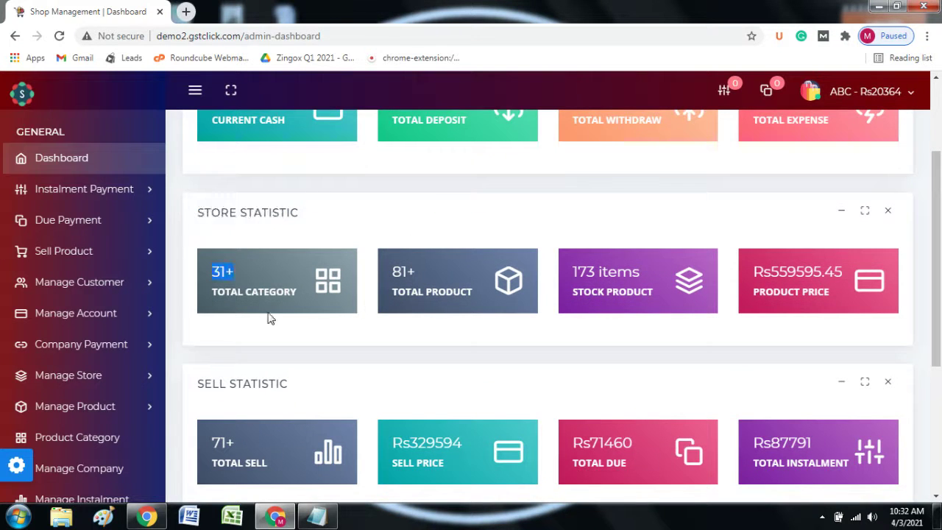
pyautogui.click(214, 290)
pyautogui.moveTo(297, 293); pyautogui.dragTo(195, 269)
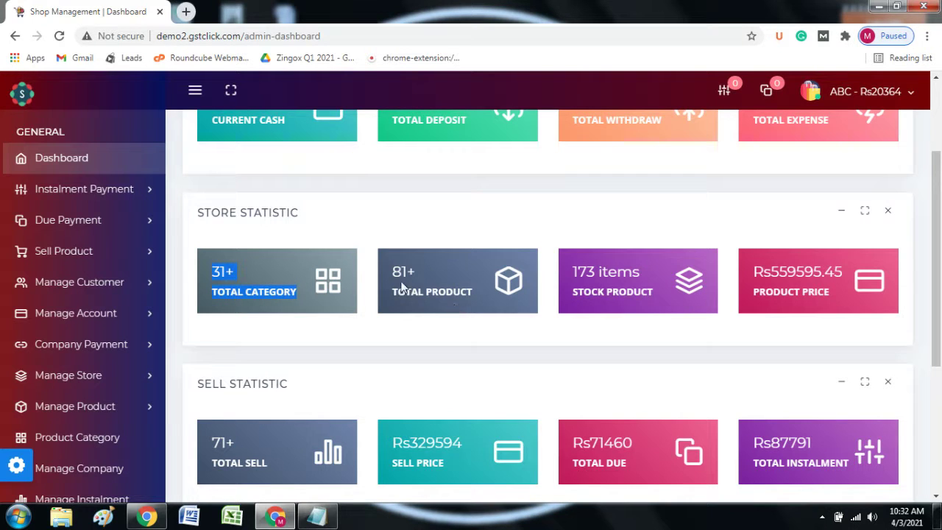
pyautogui.moveTo(394, 269); pyautogui.dragTo(477, 298)
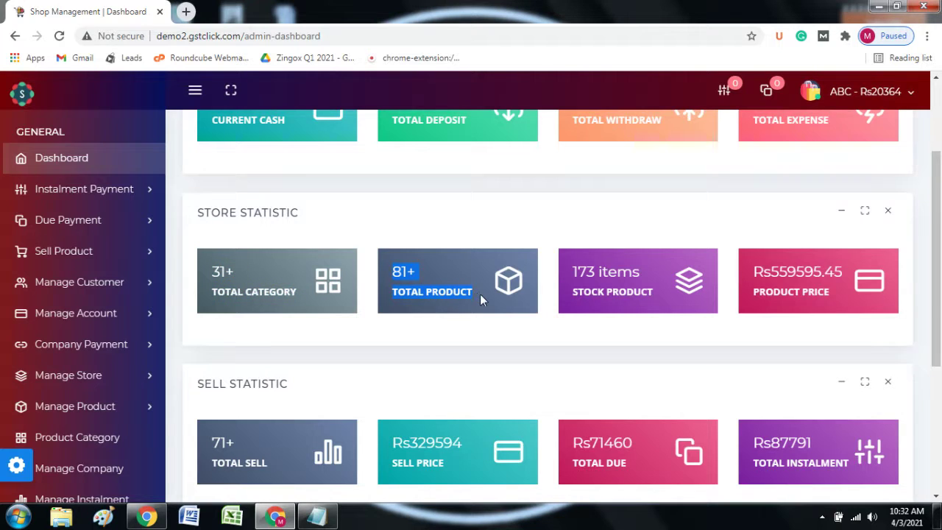
pyautogui.moveTo(578, 271)
pyautogui.mouseDown()
pyautogui.moveTo(623, 273)
pyautogui.moveTo(645, 291)
pyautogui.moveTo(576, 267)
pyautogui.mouseUp()
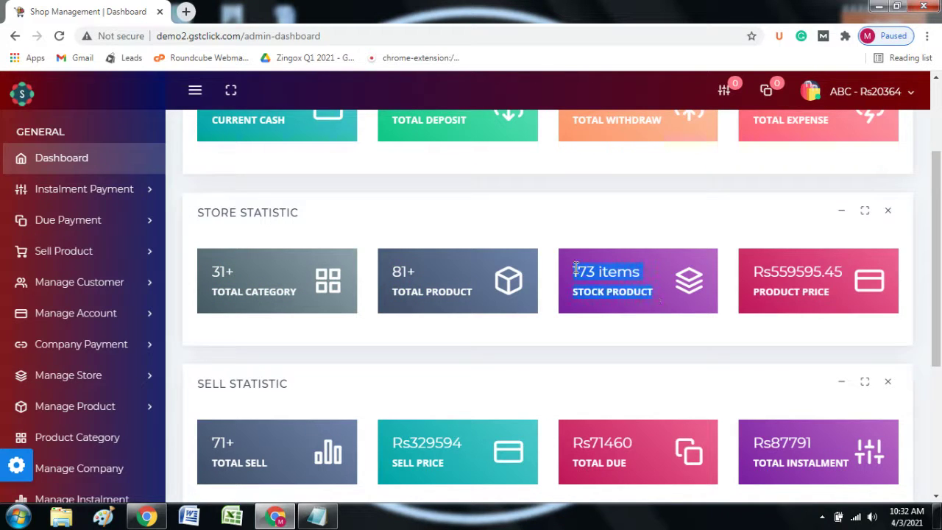
pyautogui.moveTo(882, 300); pyautogui.dragTo(753, 270)
pyautogui.click(753, 271)
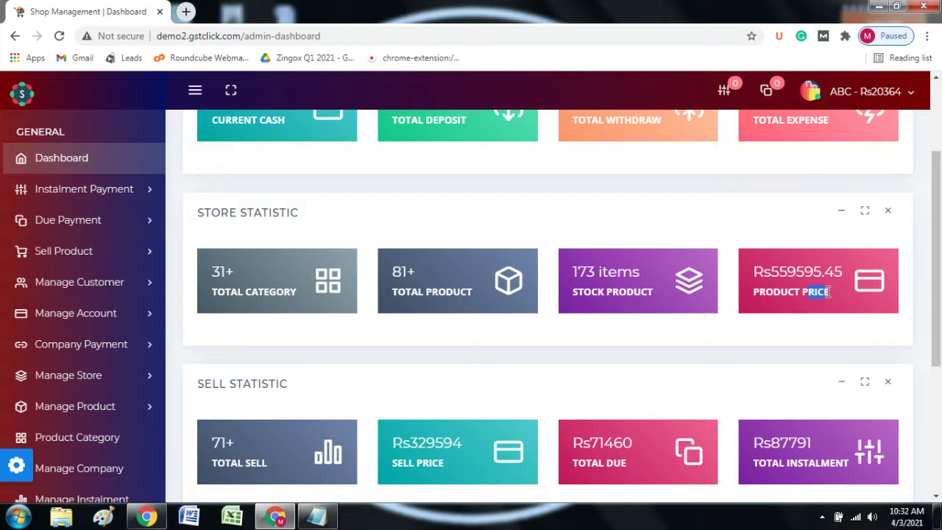
pyautogui.moveTo(829, 292); pyautogui.dragTo(424, 243)
pyautogui.click(249, 237)
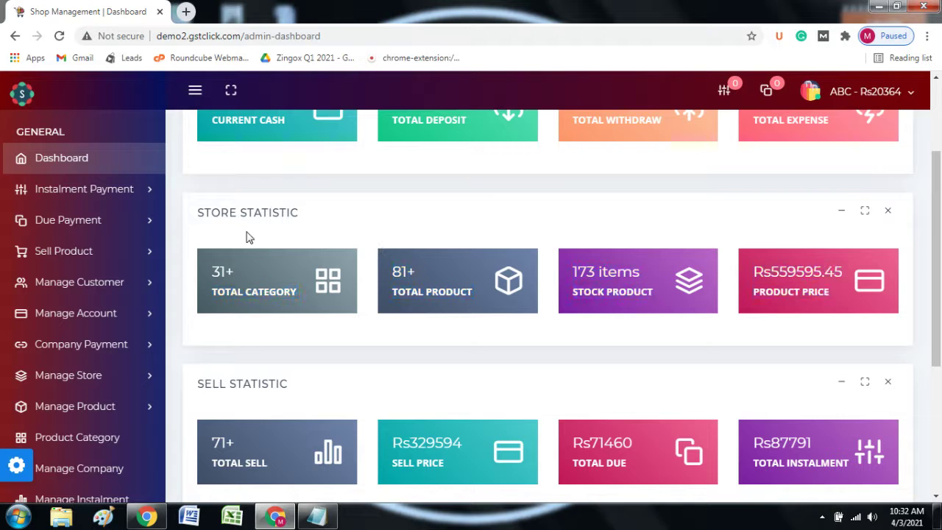
# - Examine the sell statistics for total sales, sell price, total due and total instalment
pyautogui.scroll(-3, 251, 236)
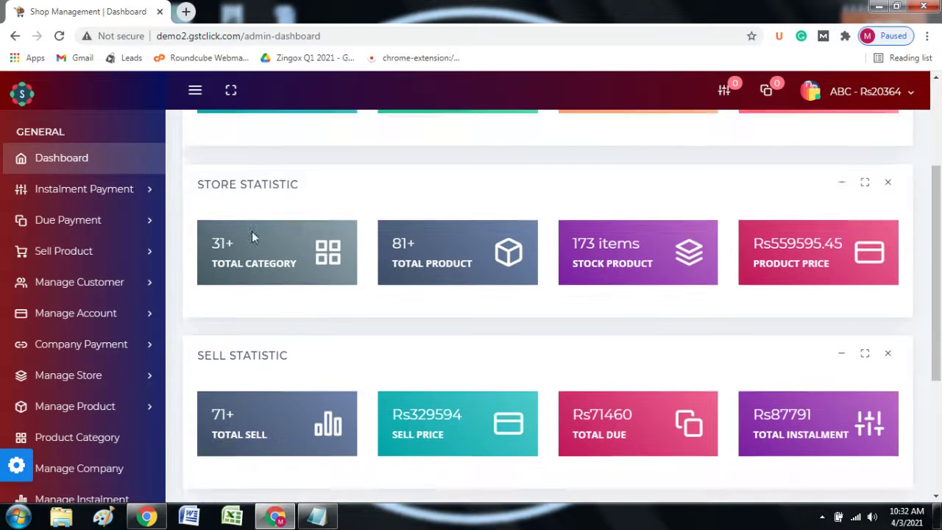
pyautogui.moveTo(207, 176); pyautogui.dragTo(288, 176)
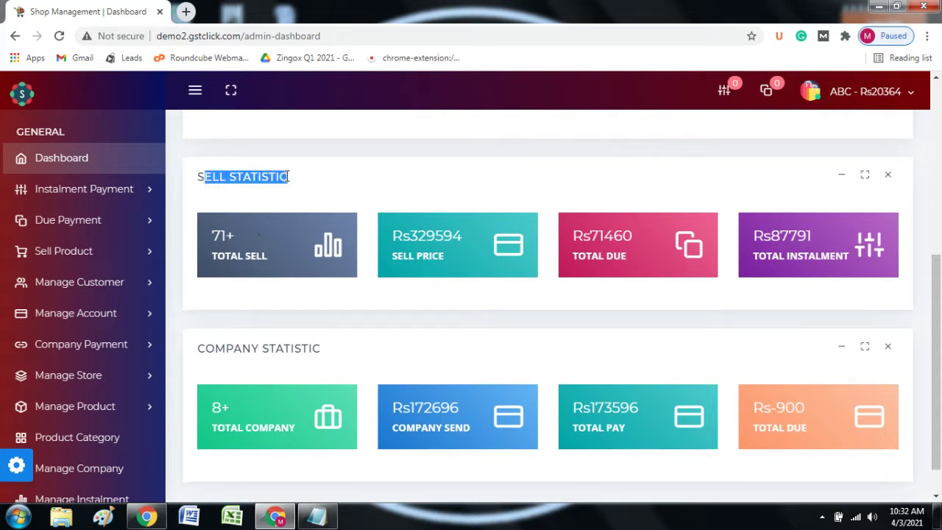
pyautogui.click(272, 258)
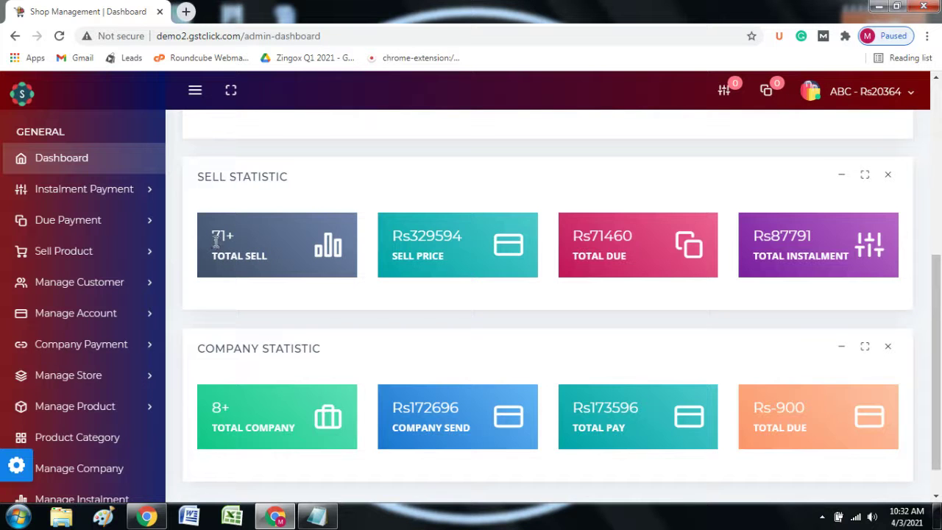
pyautogui.moveTo(225, 251); pyautogui.dragTo(392, 234)
pyautogui.click(528, 255)
pyautogui.moveTo(577, 237); pyautogui.dragTo(626, 257)
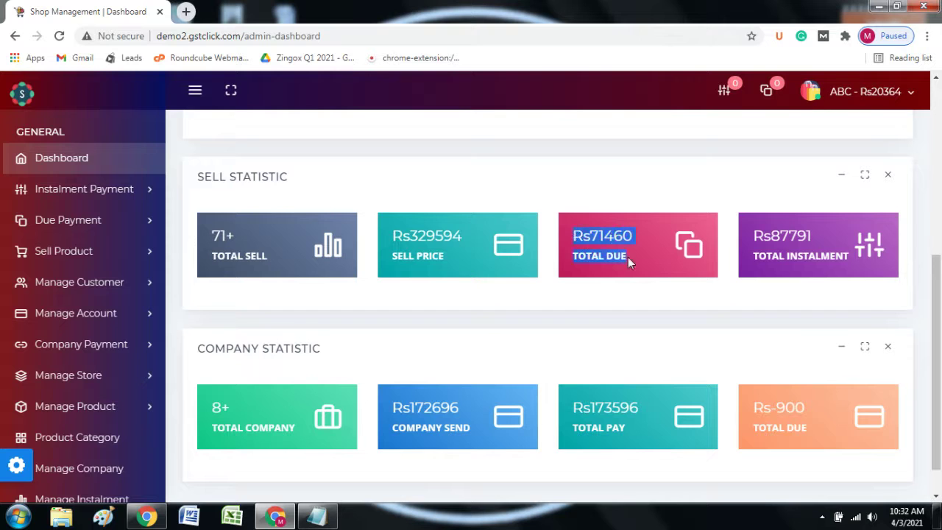
pyautogui.moveTo(462, 235); pyautogui.dragTo(392, 233)
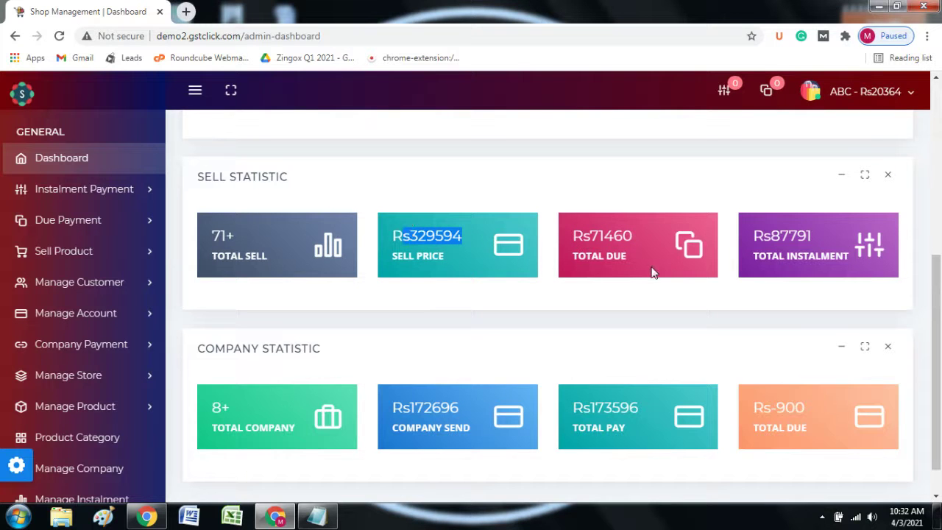
pyautogui.moveTo(574, 235)
pyautogui.mouseDown()
pyautogui.moveTo(634, 237)
pyautogui.moveTo(575, 232)
pyautogui.mouseUp()
pyautogui.click(616, 239)
pyautogui.moveTo(752, 233); pyautogui.dragTo(848, 258)
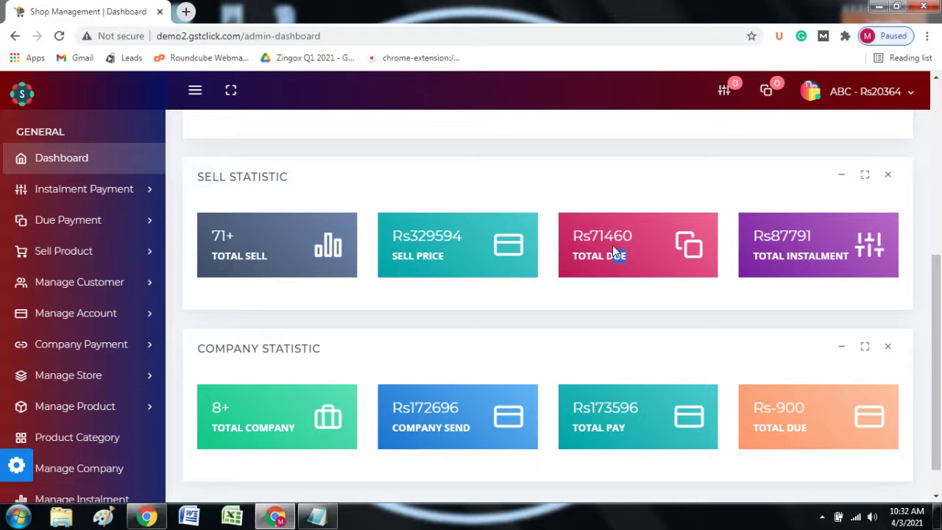
pyautogui.moveTo(612, 251); pyautogui.dragTo(572, 232)
pyautogui.click(574, 231)
pyautogui.moveTo(410, 234); pyautogui.dragTo(459, 234)
pyautogui.click(627, 260)
pyautogui.moveTo(631, 234); pyautogui.dragTo(573, 234)
pyautogui.click(571, 232)
pyautogui.moveTo(630, 255); pyautogui.dragTo(604, 235)
pyautogui.moveTo(859, 253); pyautogui.dragTo(751, 234)
# - Examine the company statistics for total companies, company send, total pay and total due
pyautogui.scroll(-1, 354, 302)
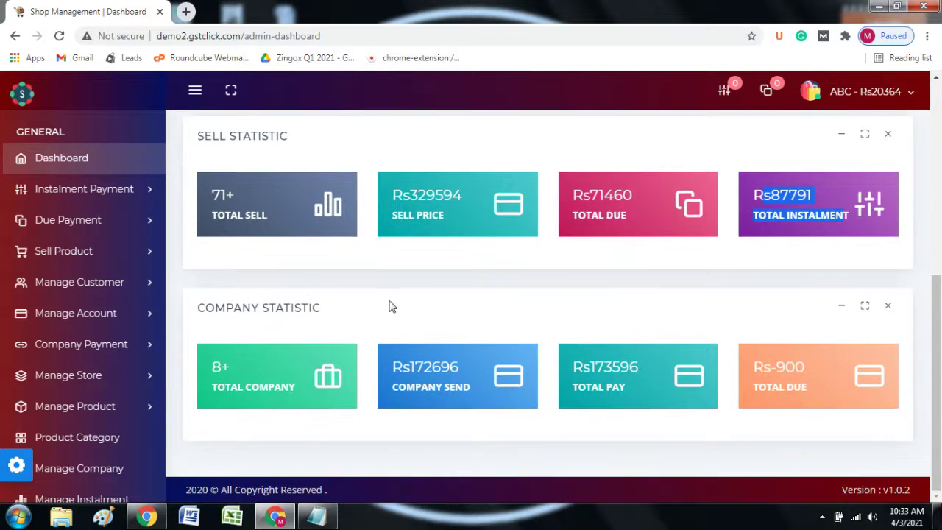
pyautogui.click(208, 365)
pyautogui.moveTo(279, 387); pyautogui.dragTo(211, 362)
pyautogui.moveTo(470, 388); pyautogui.dragTo(394, 366)
pyautogui.click(402, 366)
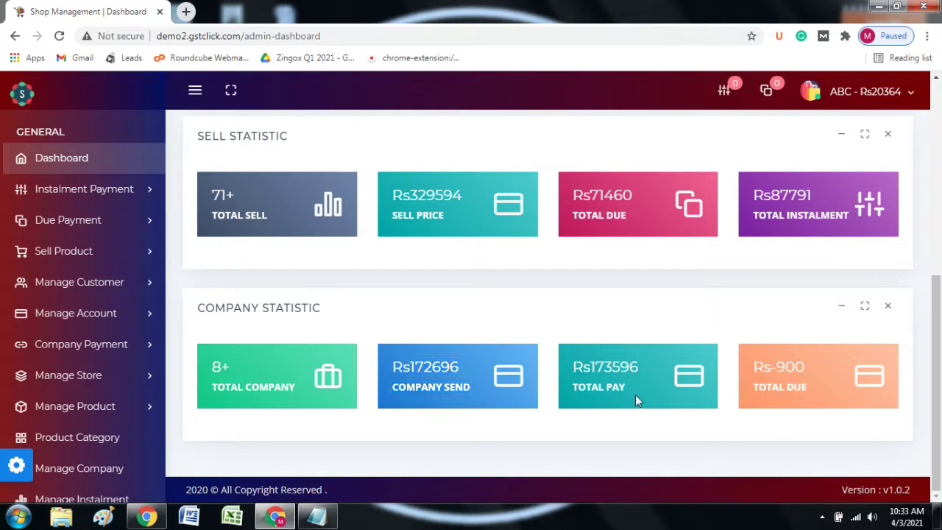
pyautogui.moveTo(638, 400); pyautogui.dragTo(586, 367)
pyautogui.moveTo(825, 390); pyautogui.dragTo(765, 367)
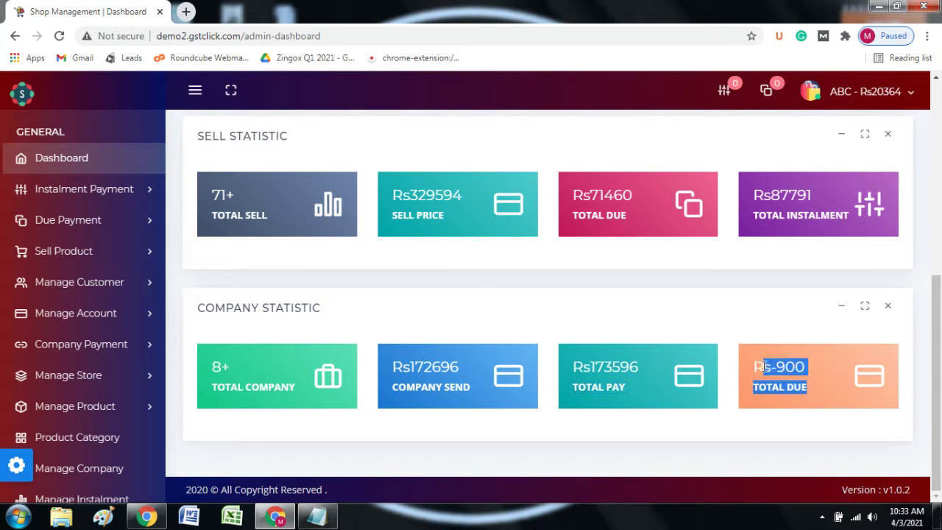
pyautogui.click(758, 366)
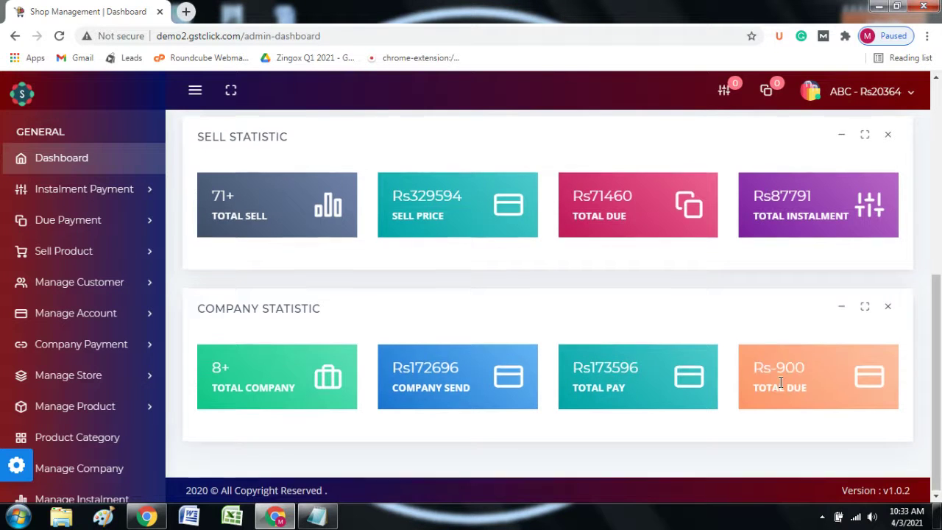
pyautogui.scroll(5, 466, 334)
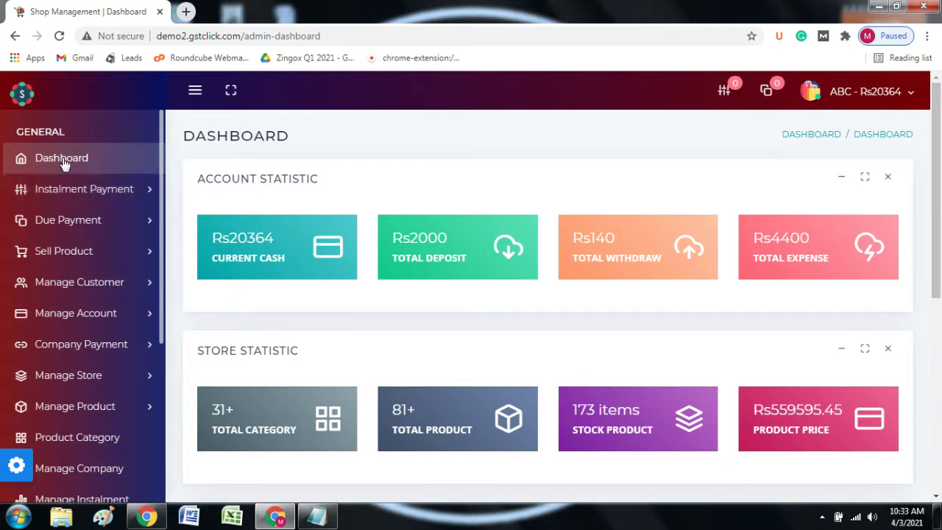
# - Open the upcoming instalment repayments and set the instalment date range to 2021-04-01 / 2021-05-01
pyautogui.click(81, 190)
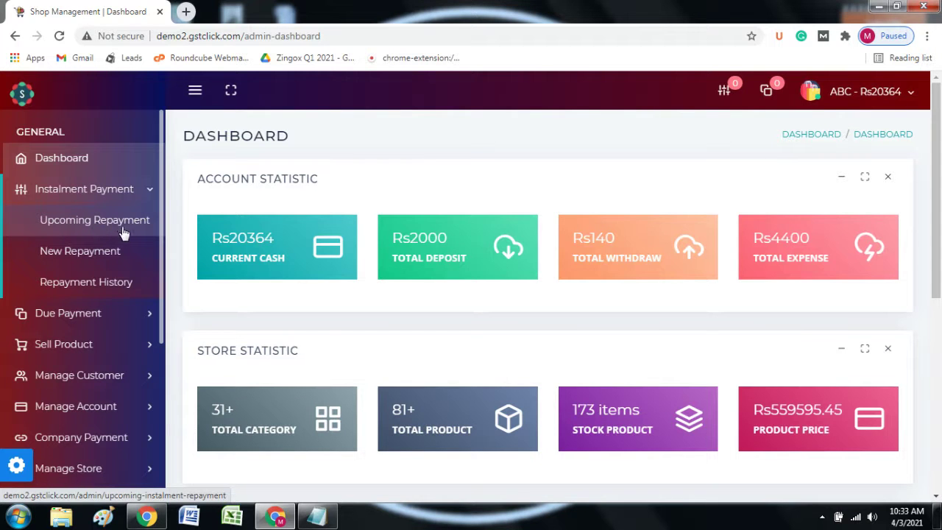
pyautogui.click(84, 214)
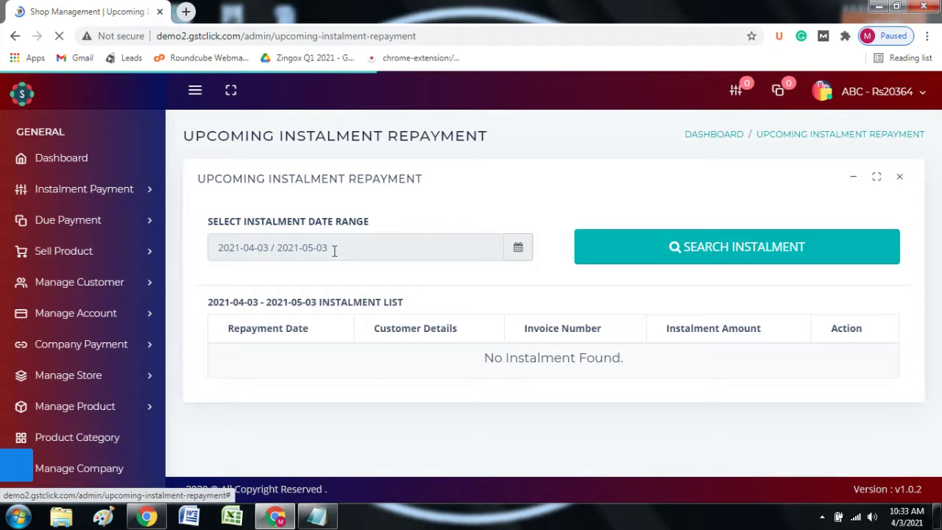
pyautogui.click(273, 246)
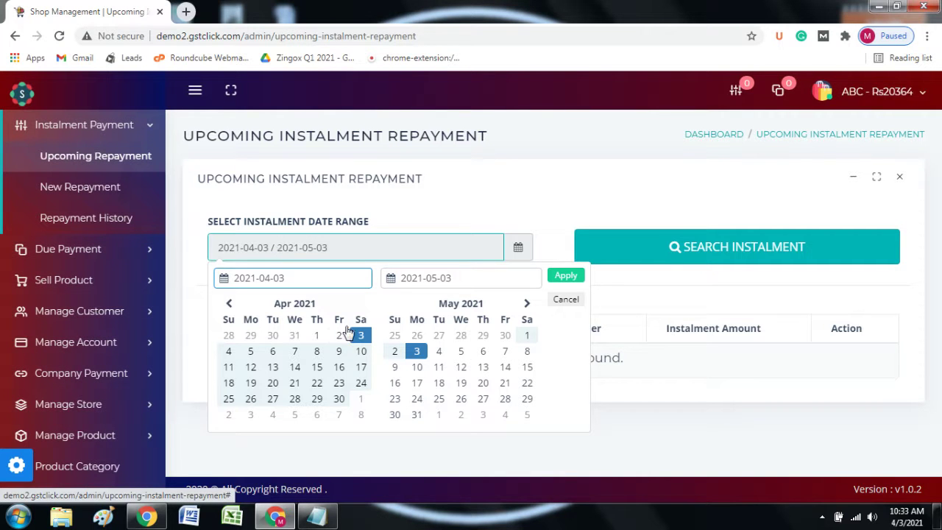
pyautogui.click(316, 336)
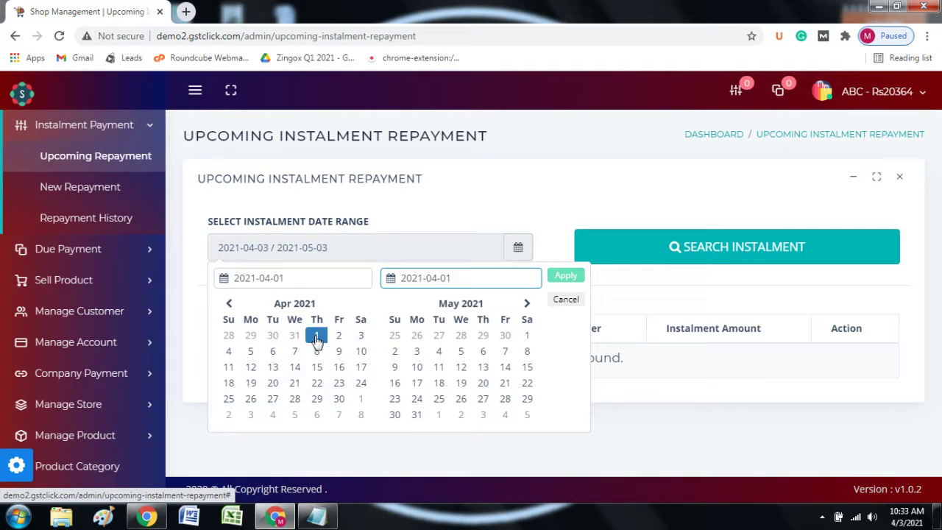
pyautogui.click(528, 340)
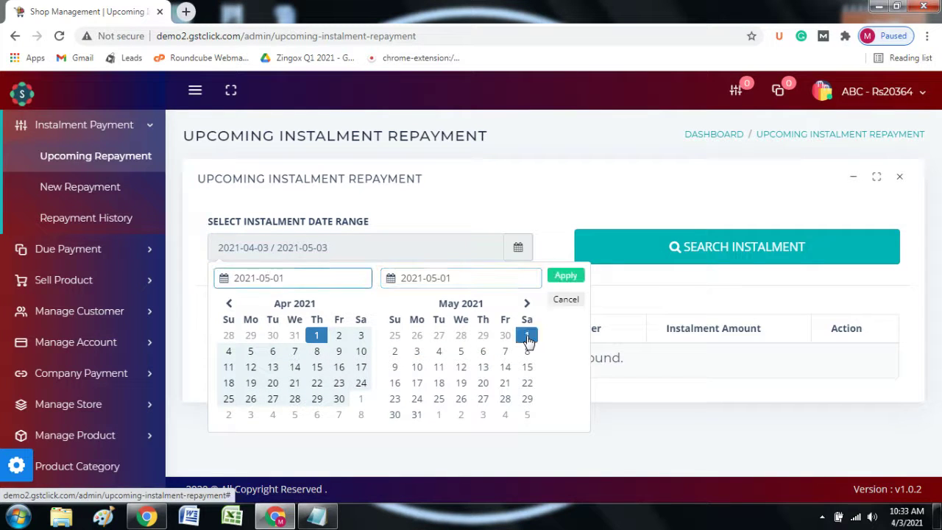
pyautogui.click(563, 281)
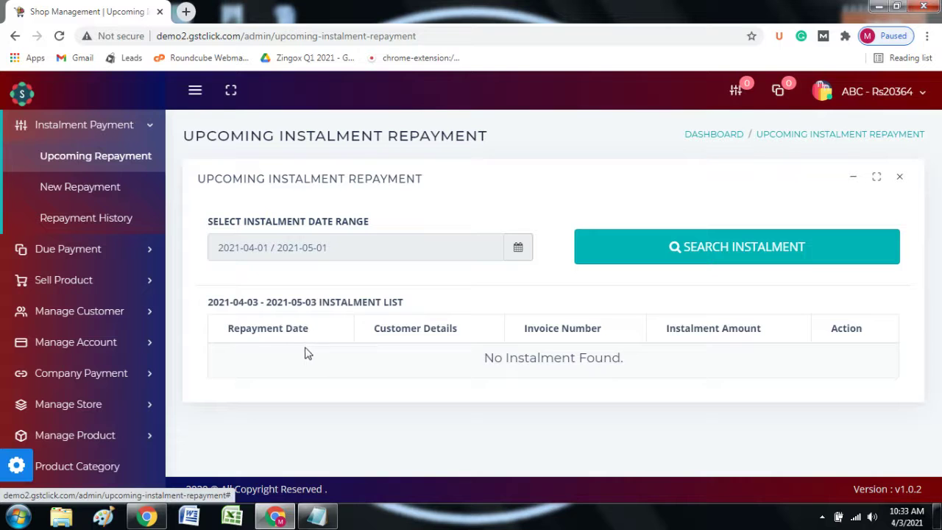
# - Examine the instalment list's columns for repayment date, customer details, invoice number, instalment amount and action
pyautogui.moveTo(234, 328); pyautogui.dragTo(439, 329)
pyautogui.moveTo(558, 331); pyautogui.dragTo(578, 329)
pyautogui.moveTo(689, 329); pyautogui.dragTo(748, 331)
pyautogui.click(750, 334)
pyautogui.moveTo(868, 331); pyautogui.dragTo(828, 333)
pyautogui.moveTo(578, 331); pyautogui.dragTo(375, 328)
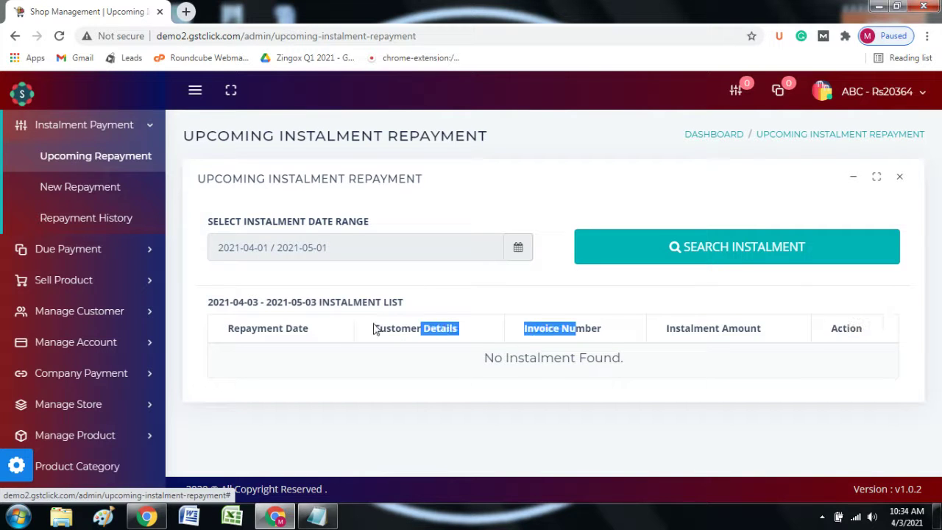
# - Open the new instalment repayment form and select a customer from further down the customer list
pyautogui.click(73, 189)
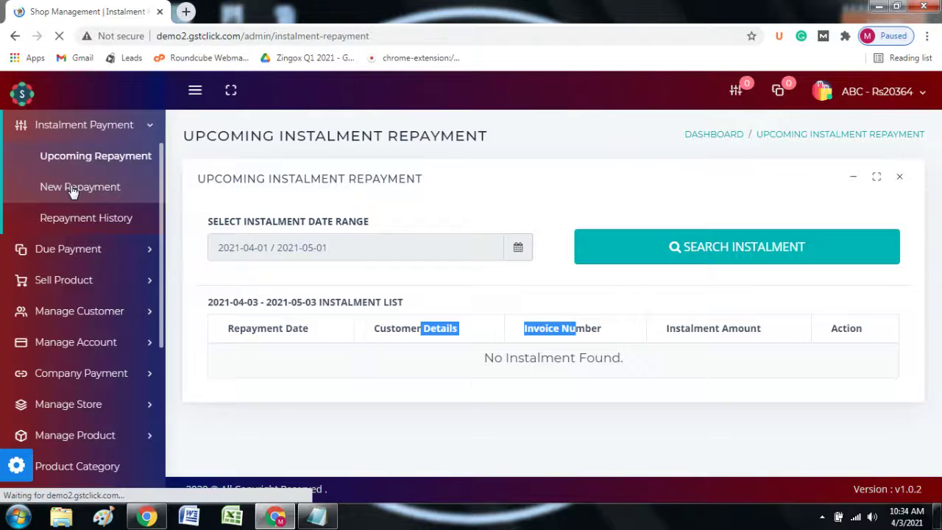
pyautogui.click(351, 250)
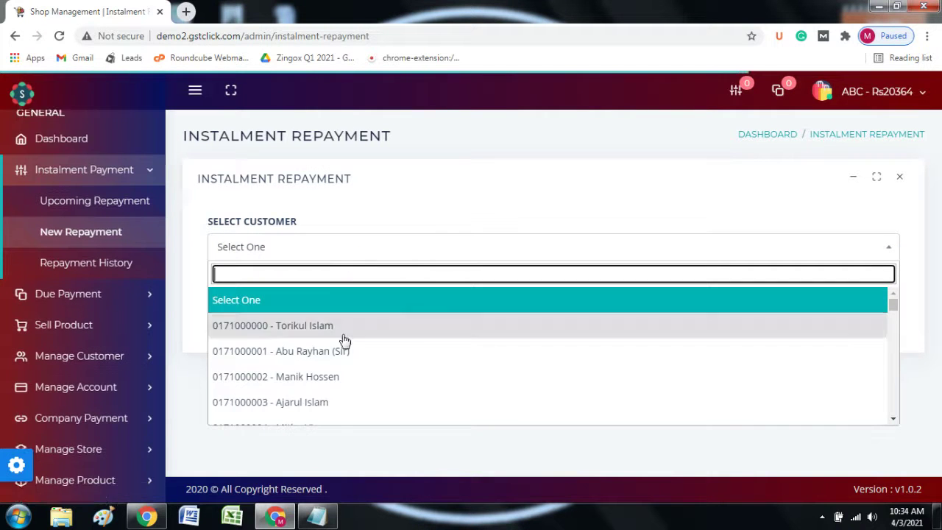
pyautogui.scroll(-7, 351, 368)
pyautogui.click(311, 337)
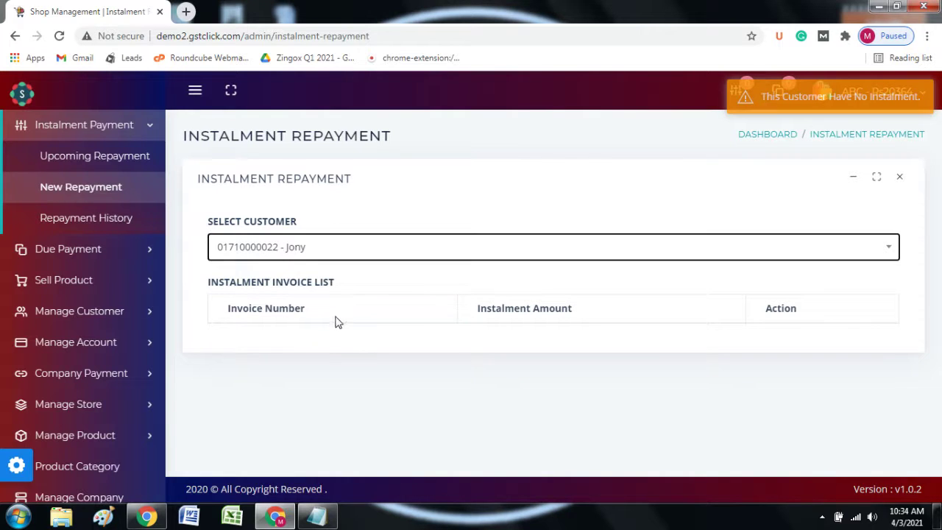
# - Examine the instalment invoice list's columns for invoice number, instalment amount and action
pyautogui.moveTo(335, 321); pyautogui.dragTo(239, 320)
pyautogui.moveTo(574, 312); pyautogui.dragTo(467, 316)
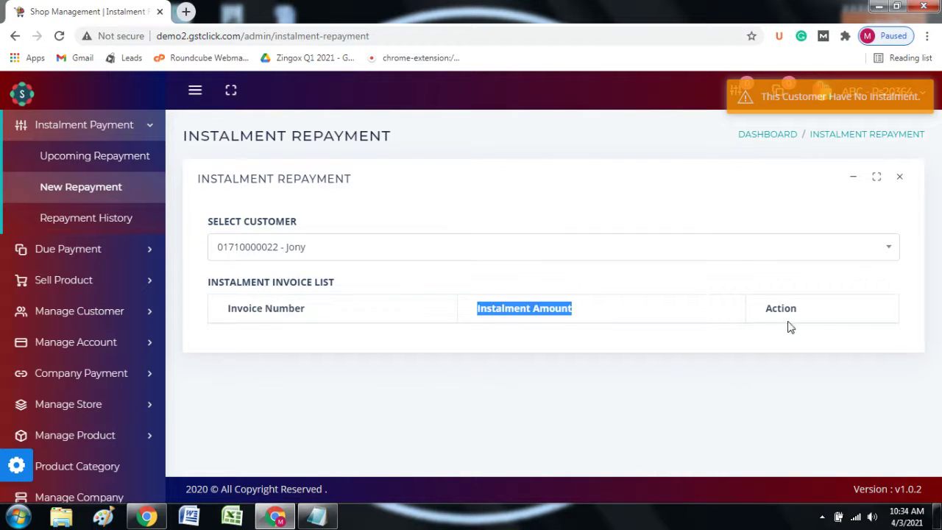
pyautogui.moveTo(799, 312); pyautogui.dragTo(737, 313)
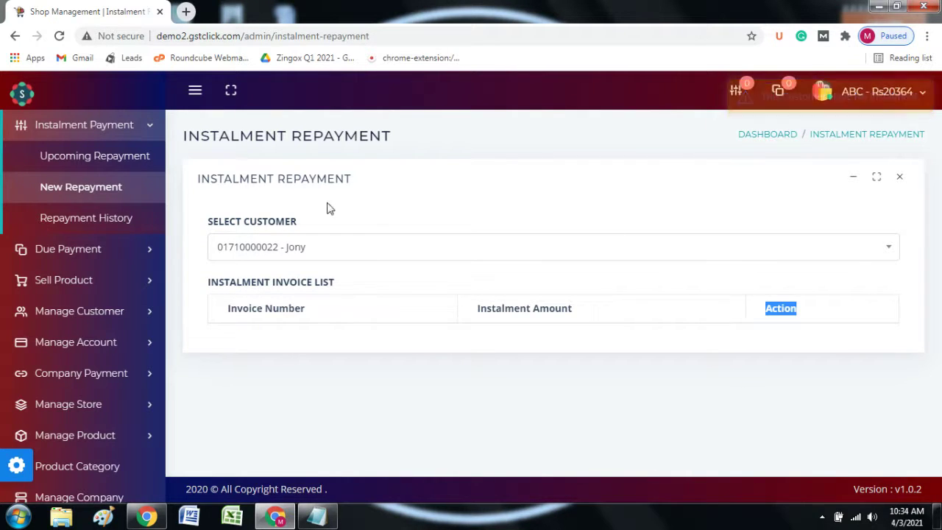
# - Open the instalment repayment history and examine the first record's payment date, instalment amount and transaction number
pyautogui.click(92, 223)
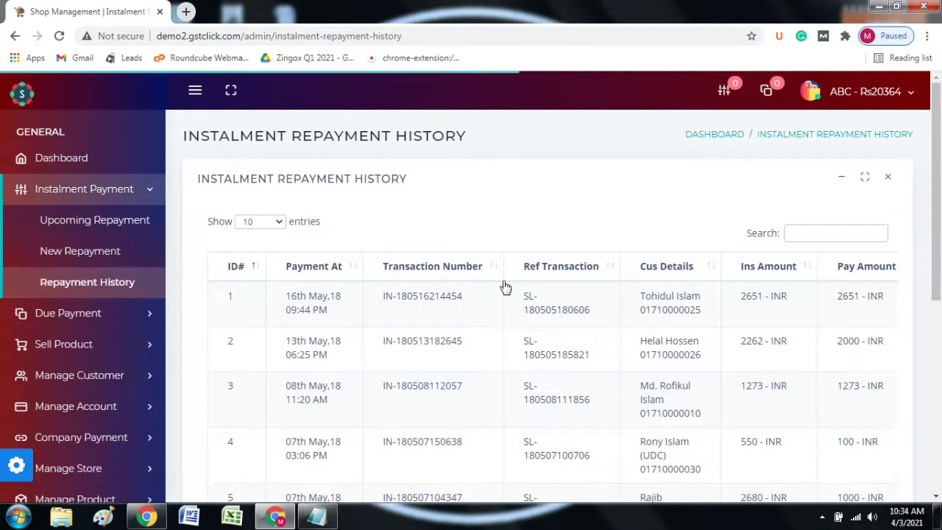
pyautogui.scroll(-1, 504, 284)
pyautogui.moveTo(285, 232); pyautogui.dragTo(328, 227)
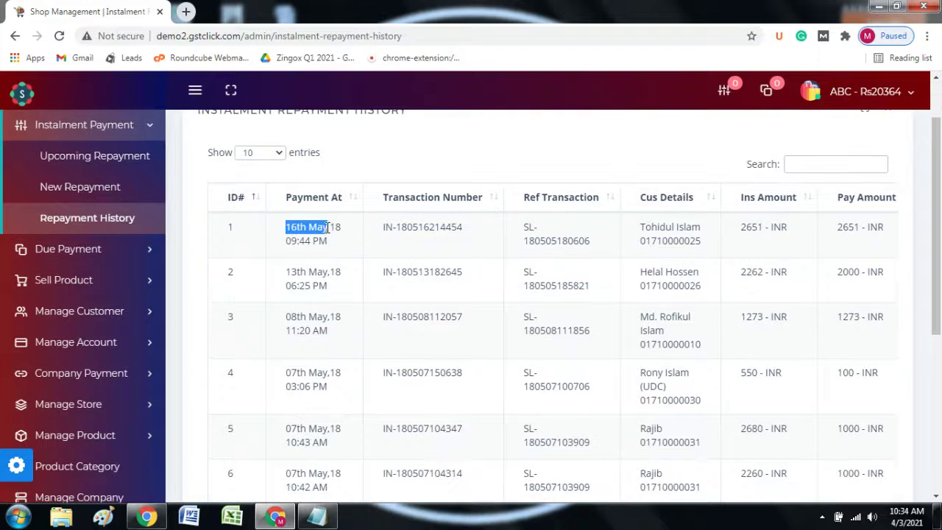
pyautogui.moveTo(791, 245); pyautogui.dragTo(733, 243)
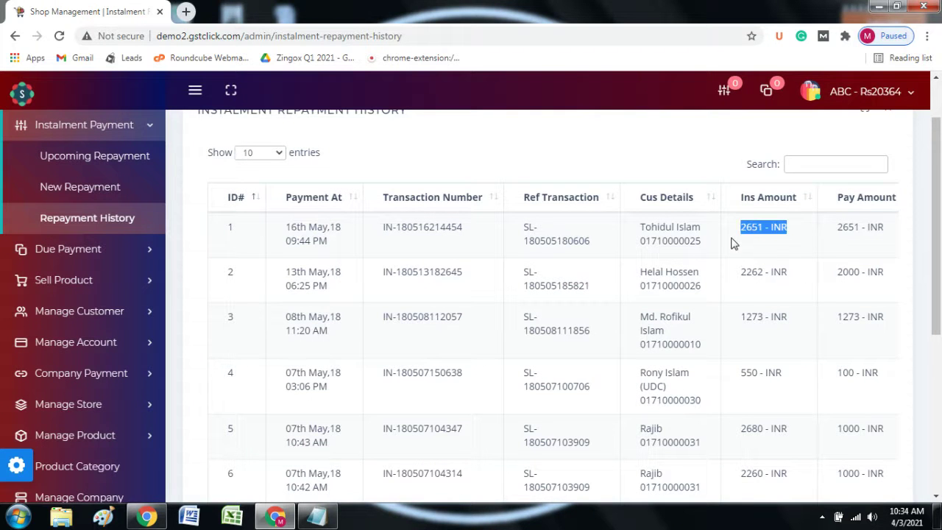
pyautogui.moveTo(494, 244); pyautogui.dragTo(384, 233)
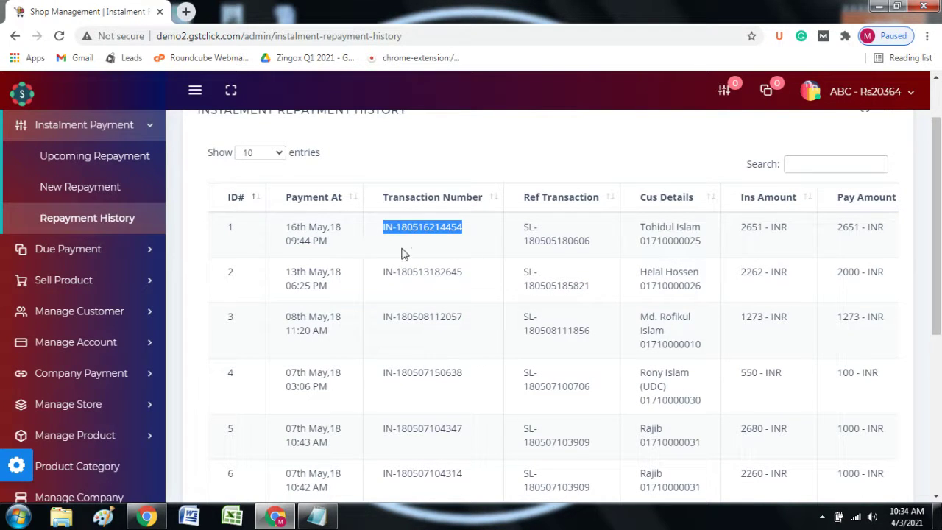
# - Examine the second instalment repayment record's transaction number, reference transaction, customer details, payment date and instalment amount
pyautogui.moveTo(481, 272); pyautogui.dragTo(390, 271)
pyautogui.click(565, 296)
pyautogui.moveTo(564, 293); pyautogui.dragTo(541, 287)
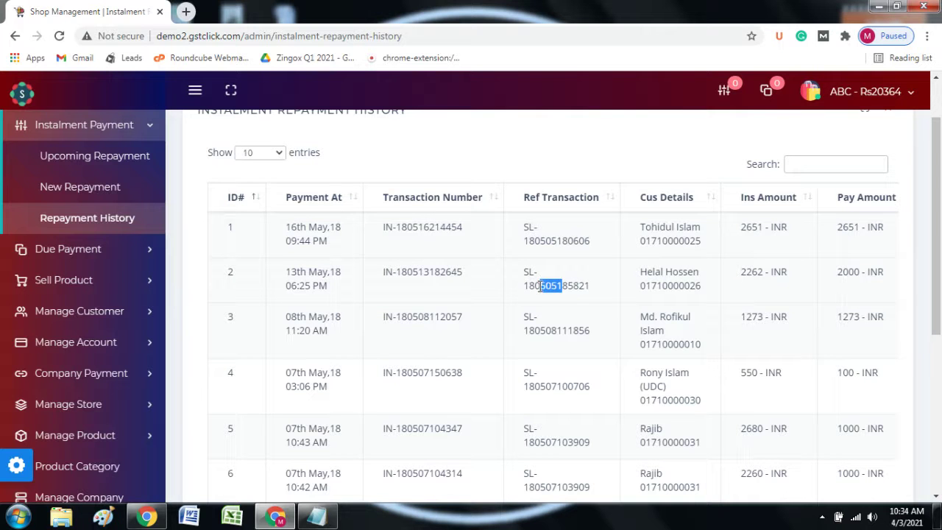
pyautogui.moveTo(720, 306); pyautogui.dragTo(641, 270)
pyautogui.moveTo(251, 275); pyautogui.dragTo(336, 270)
pyautogui.click(403, 287)
pyautogui.moveTo(787, 281); pyautogui.dragTo(459, 274)
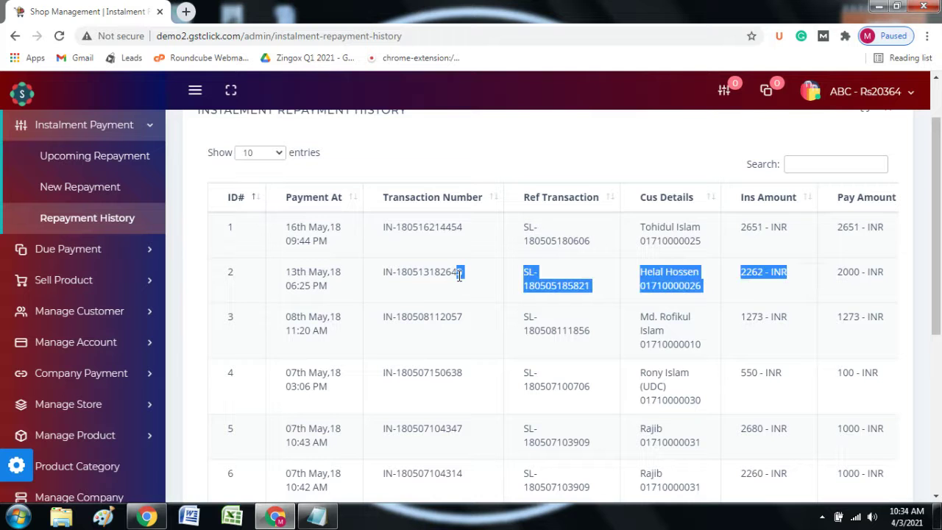
# - Open the upcoming due repayments and set the repayment date range to 2021-03-28 / 2021-04-07
pyautogui.click(78, 135)
pyautogui.scroll(1, 81, 141)
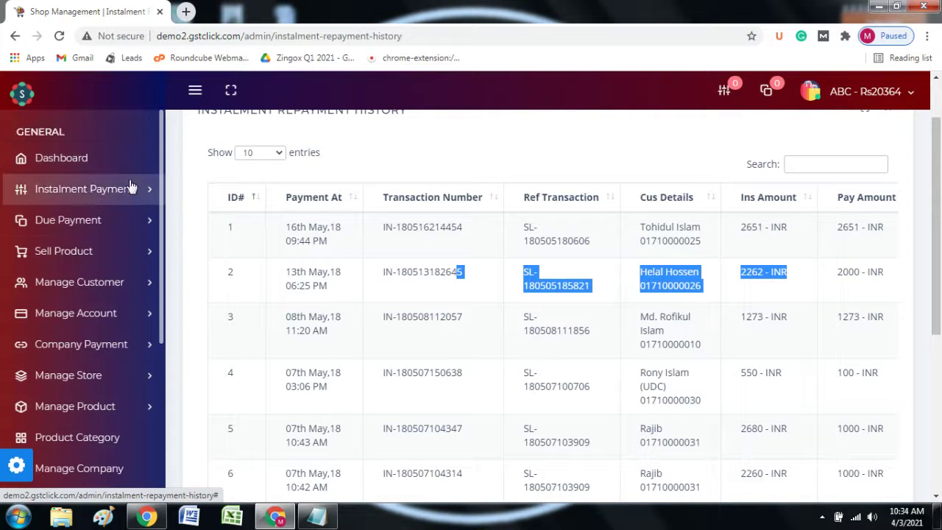
pyautogui.click(83, 225)
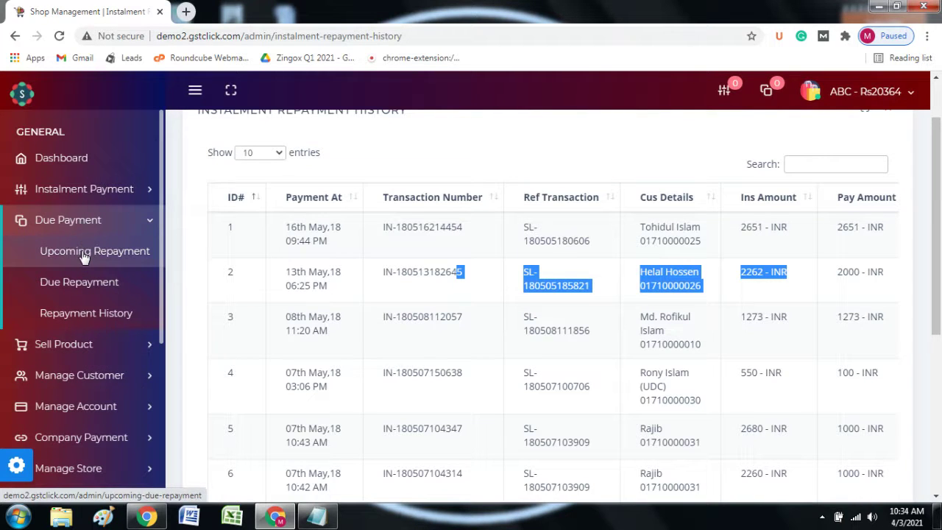
pyautogui.click(85, 254)
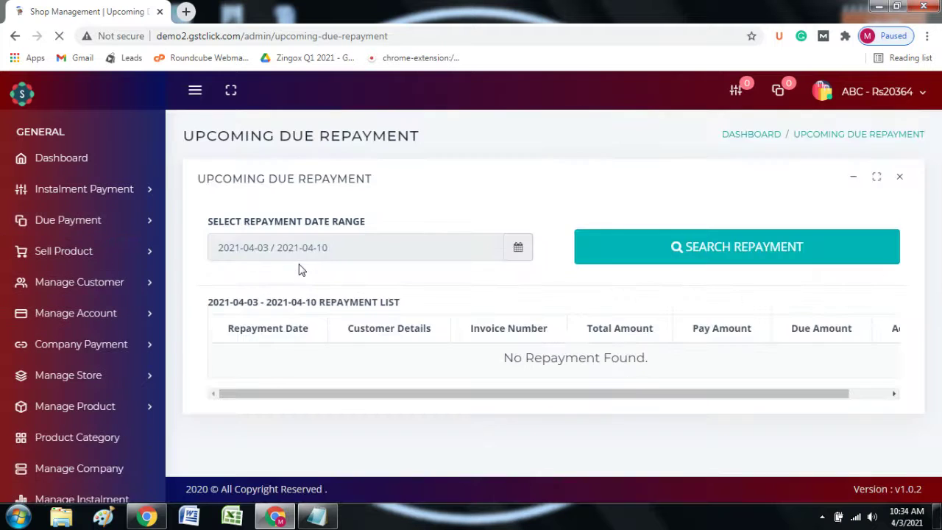
pyautogui.click(317, 248)
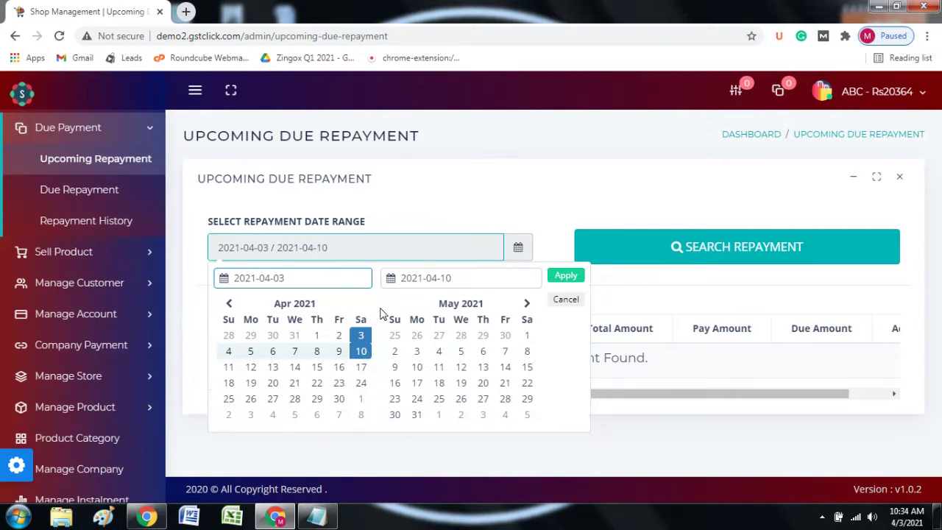
pyautogui.click(361, 336)
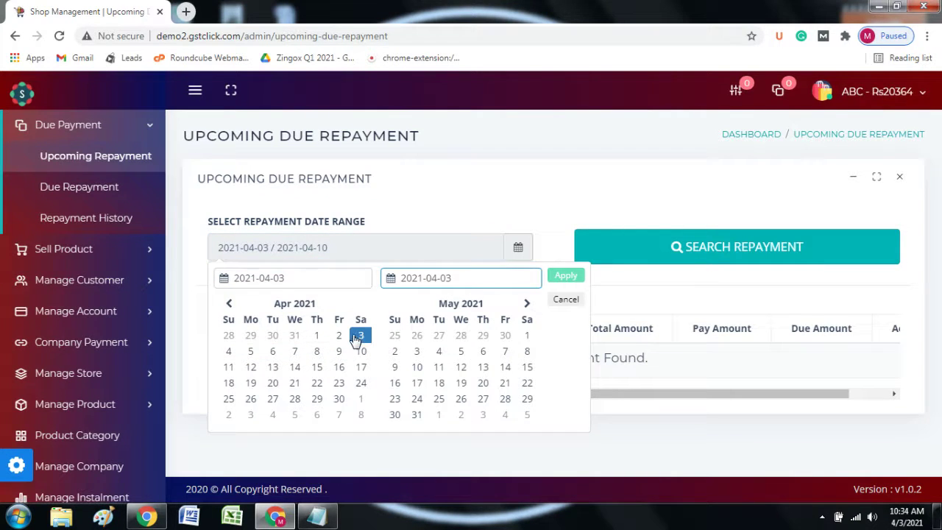
pyautogui.click(228, 335)
pyautogui.click(461, 351)
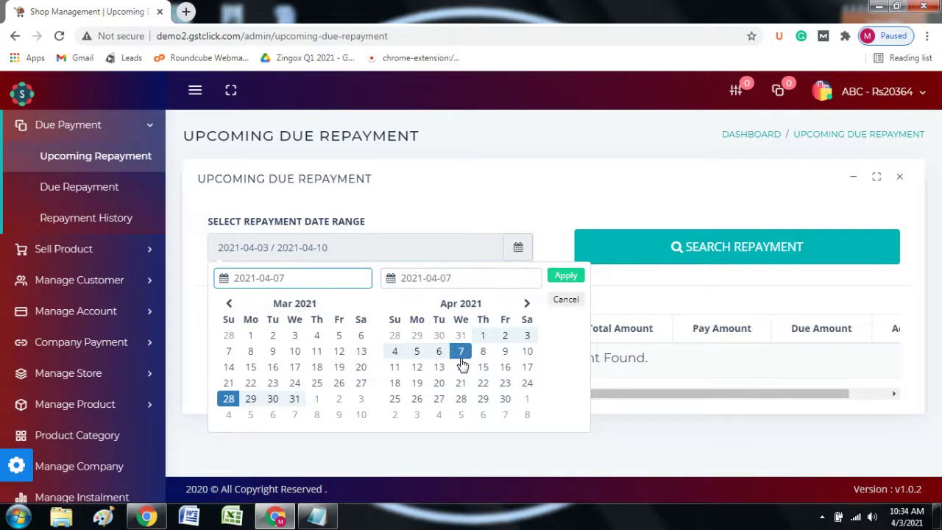
pyautogui.click(565, 275)
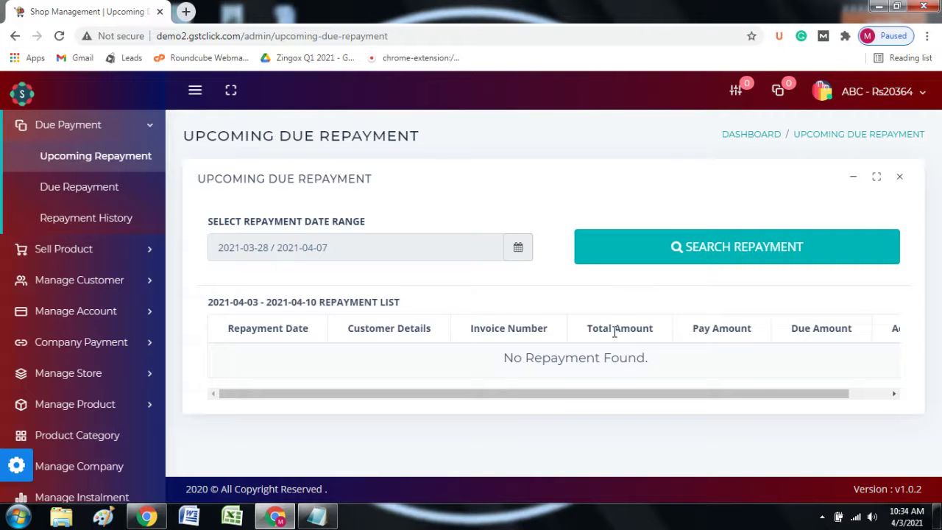
# - Examine the due repayment list's columns for total amount, pay amount, due amount and action
pyautogui.moveTo(614, 331); pyautogui.dragTo(707, 330)
pyautogui.moveTo(844, 331); pyautogui.dragTo(797, 331)
pyautogui.moveTo(815, 395); pyautogui.dragTo(851, 395)
pyautogui.moveTo(875, 337); pyautogui.dragTo(848, 329)
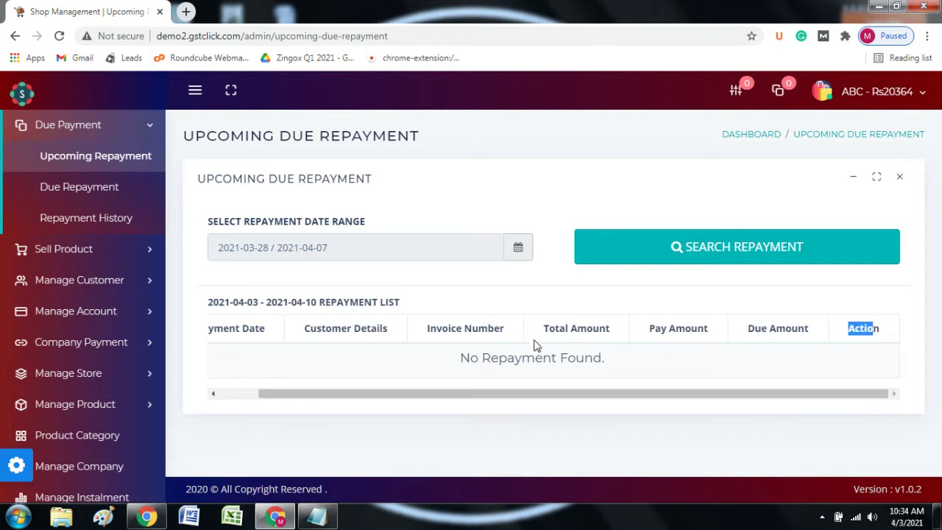
# - Open the due repayment form, select a customer and review the columns of the customer invoice list
pyautogui.click(79, 187)
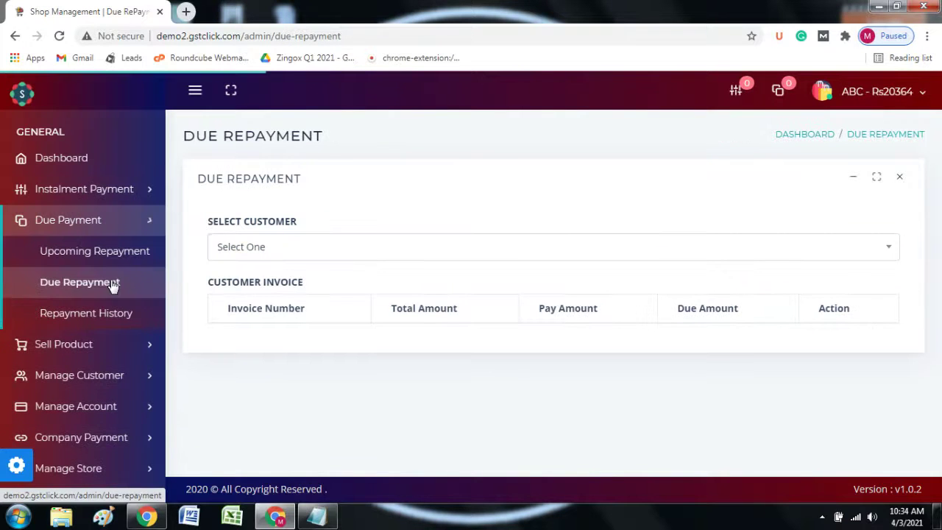
pyautogui.click(258, 248)
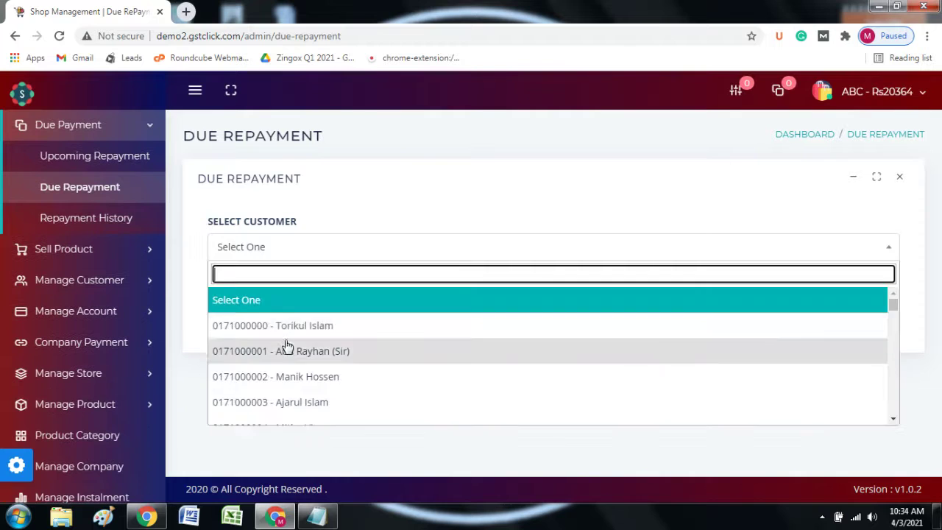
pyautogui.click(294, 347)
pyautogui.moveTo(302, 312); pyautogui.dragTo(662, 321)
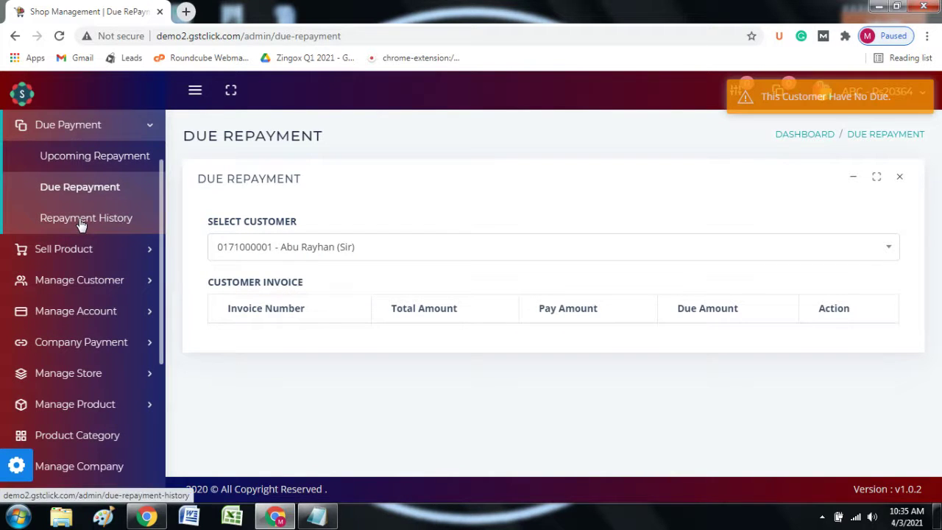
# - Open the due repayment history and examine the records' transaction numbers, reference transactions and customer details
pyautogui.click(52, 222)
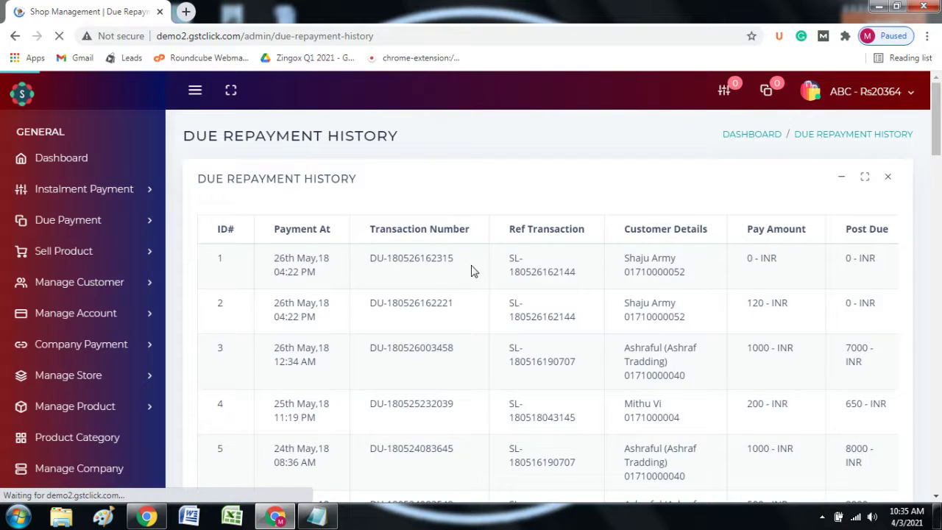
pyautogui.scroll(-2, 471, 269)
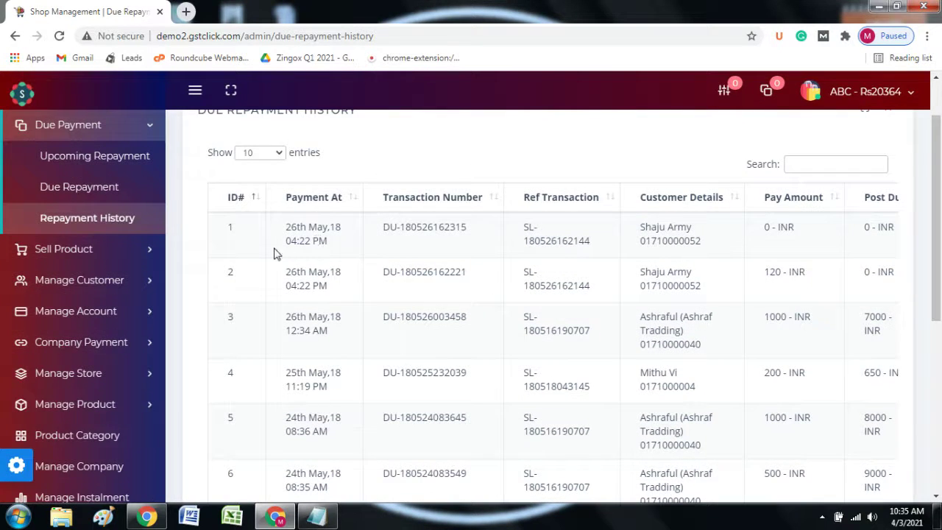
pyautogui.moveTo(374, 236); pyautogui.dragTo(586, 288)
pyautogui.moveTo(518, 370); pyautogui.dragTo(637, 400)
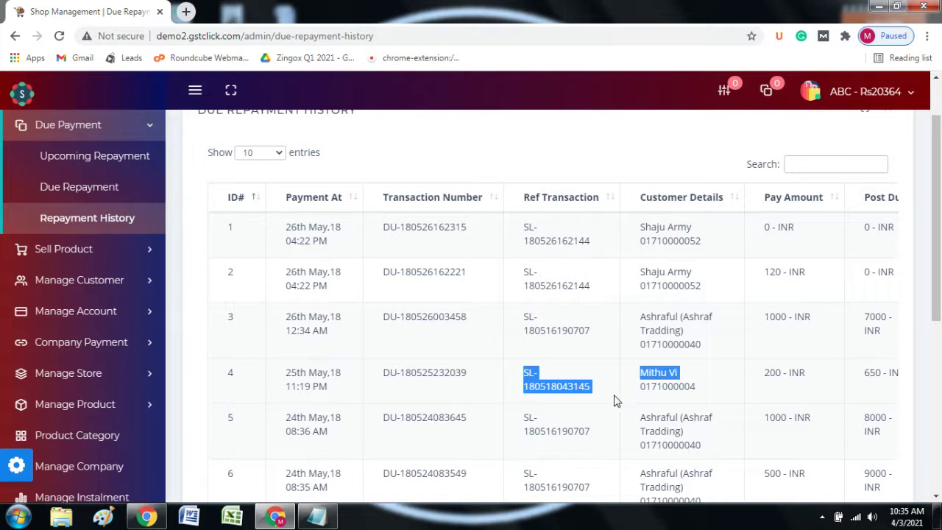
pyautogui.scroll(1, 424, 383)
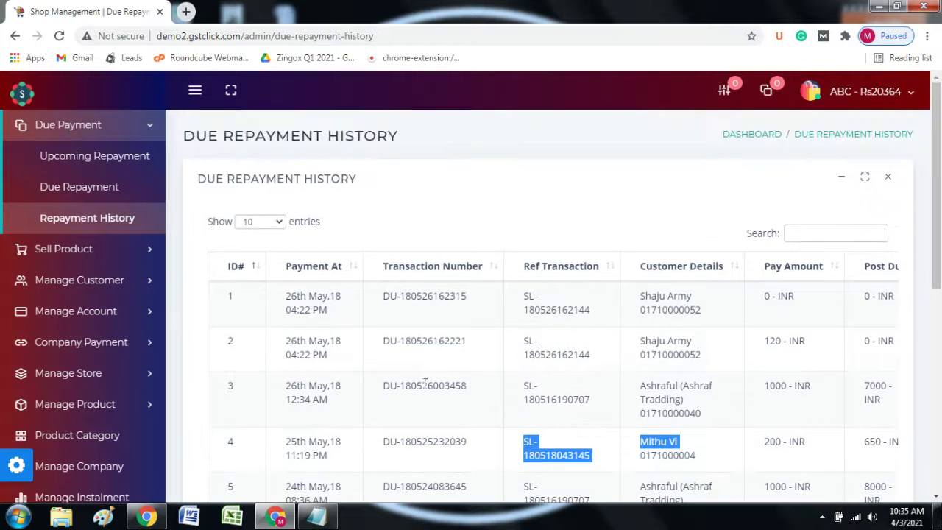
# - Leave the due payment section and open the new sell form for selling a product
pyautogui.click(74, 125)
pyautogui.scroll(2, 85, 173)
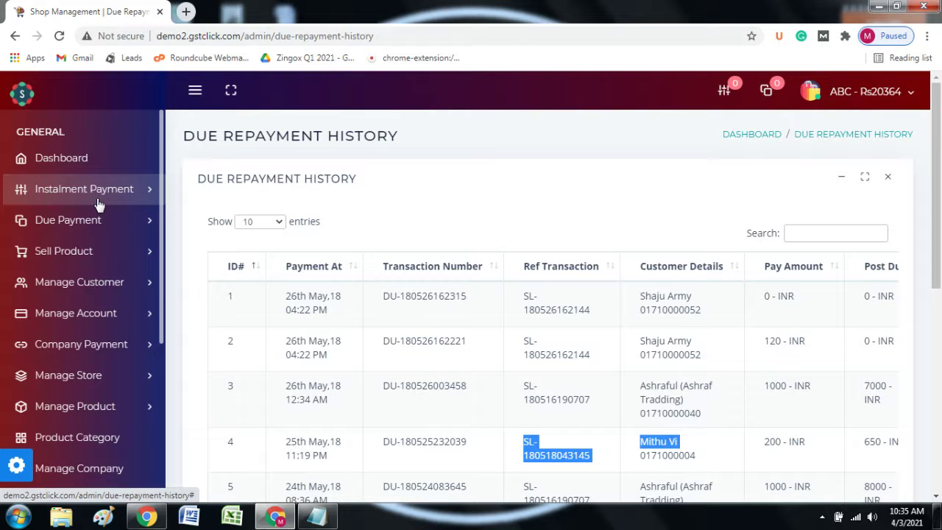
pyautogui.click(105, 254)
pyautogui.scroll(-1, 81, 236)
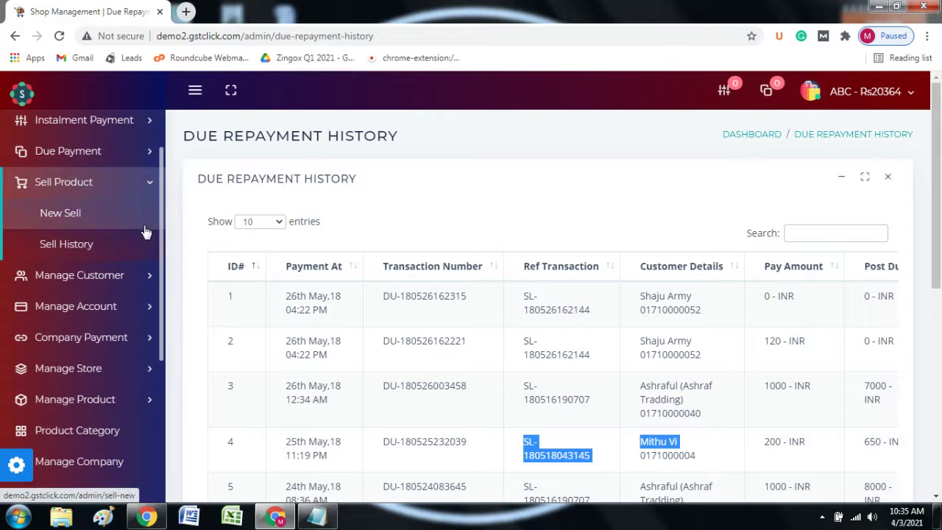
pyautogui.click(58, 221)
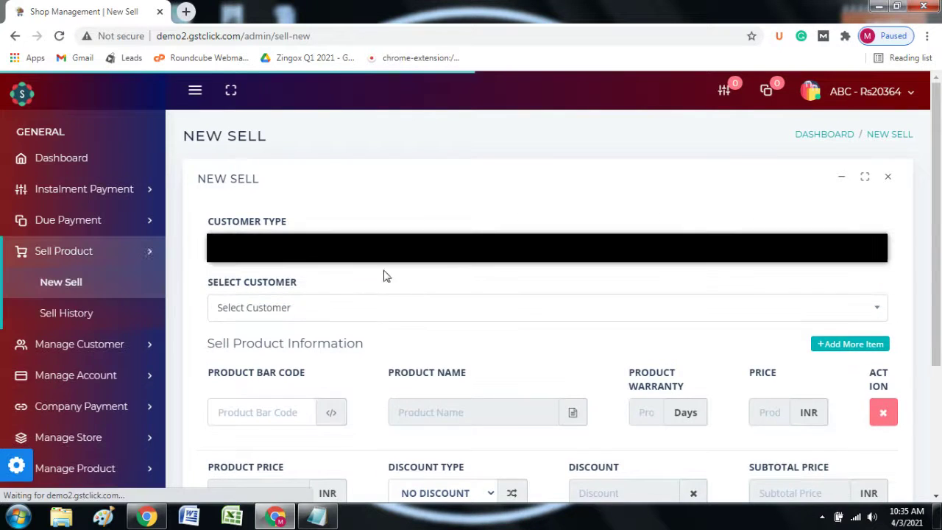
# - Keep the customer type as Exist Customer and select the first listed customer for the sale
pyautogui.click(535, 309)
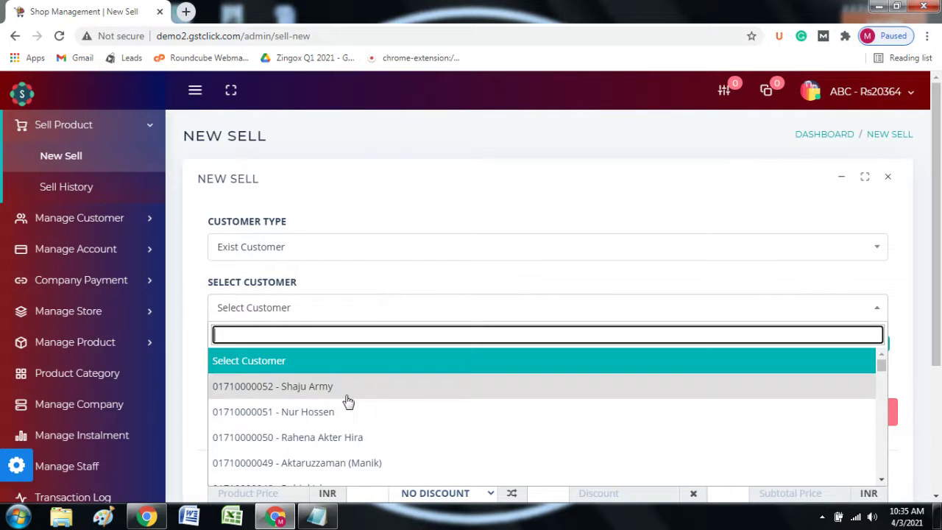
pyautogui.click(298, 247)
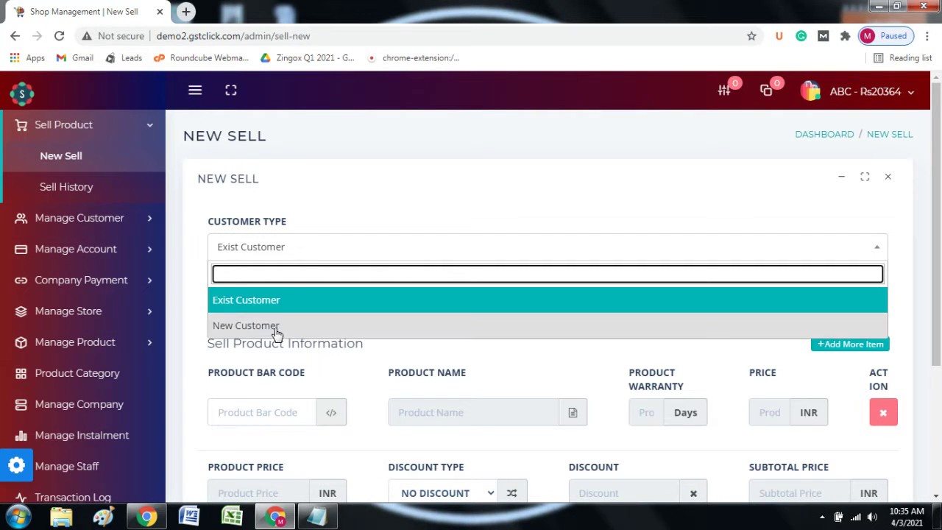
pyautogui.click(277, 303)
pyautogui.click(279, 307)
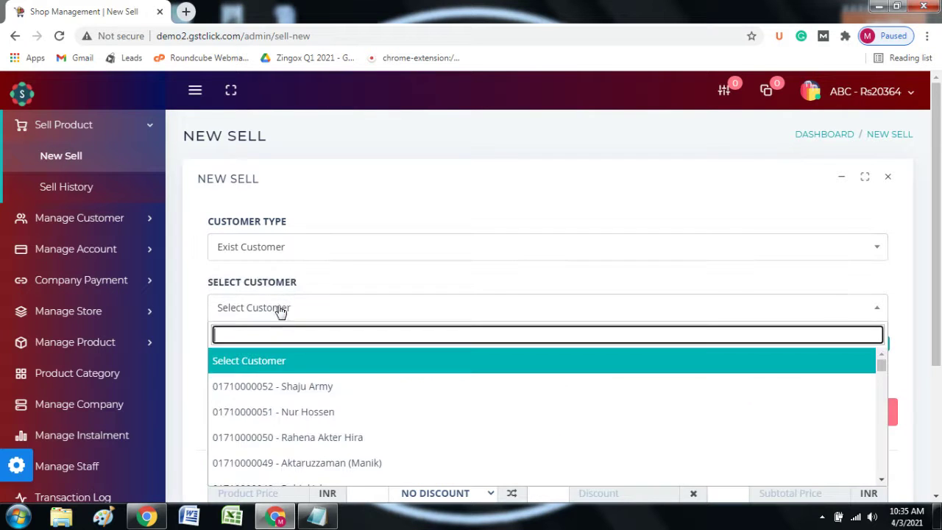
pyautogui.click(292, 398)
# - Review the sell form's product, discount and payment type options, and try to submit the sale without a product bar code
pyautogui.scroll(-2, 343, 358)
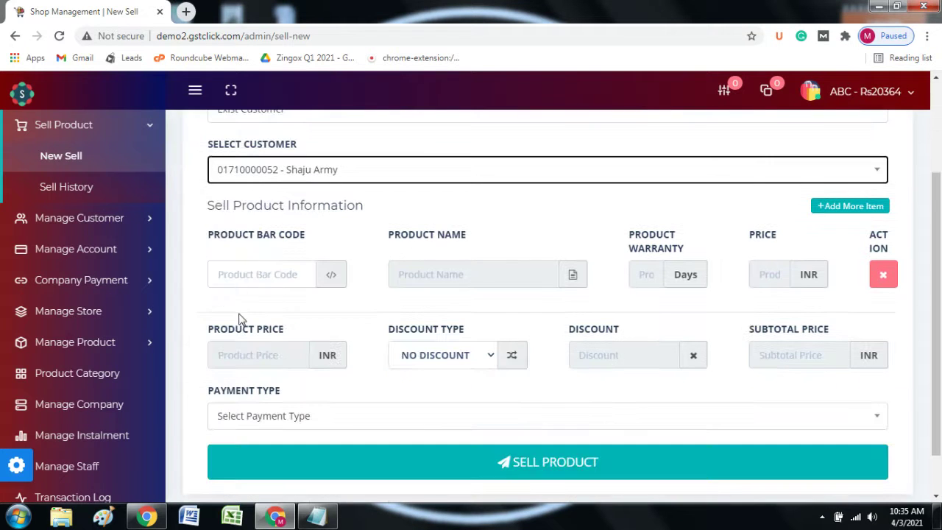
pyautogui.click(486, 274)
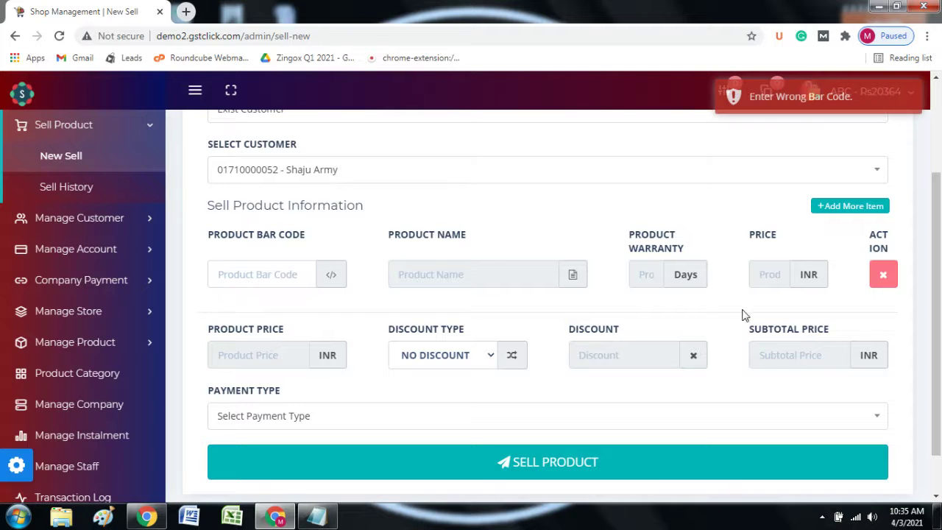
pyautogui.scroll(-1, 471, 358)
pyautogui.click(402, 362)
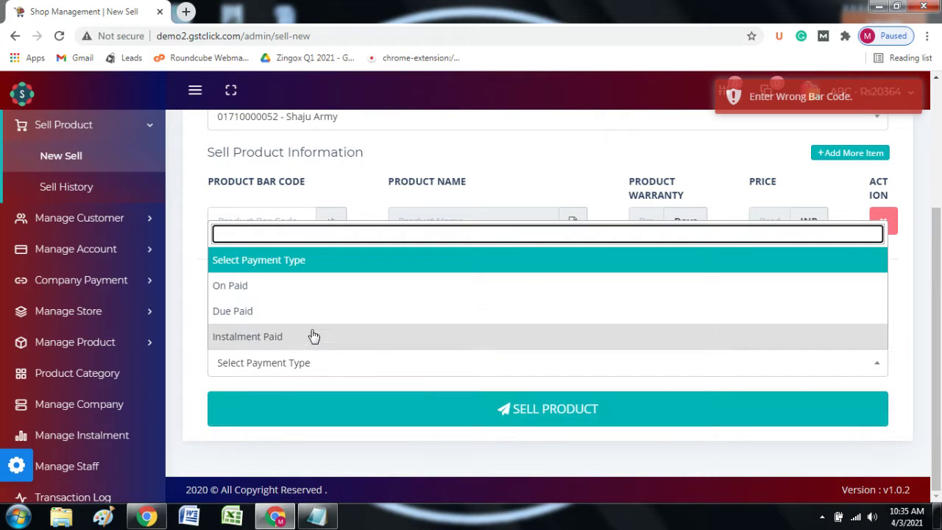
pyautogui.click(578, 415)
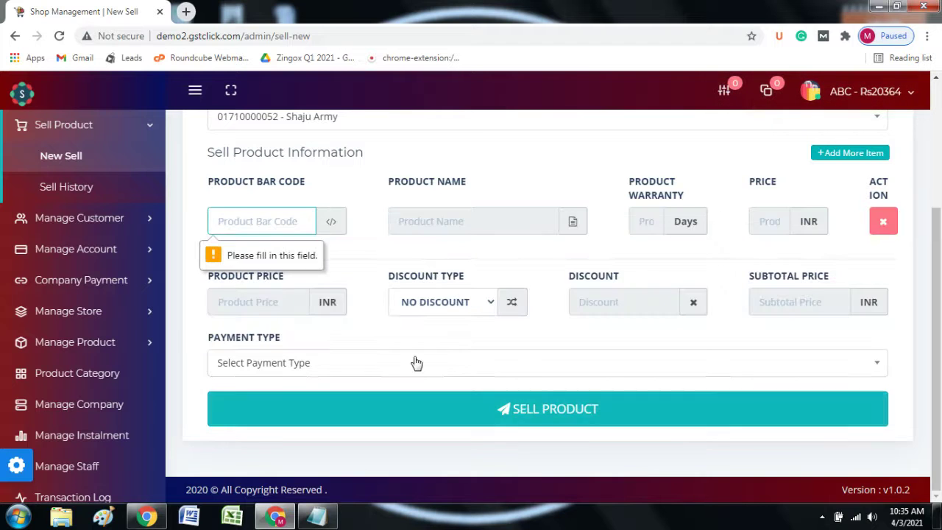
pyautogui.scroll(3, 414, 361)
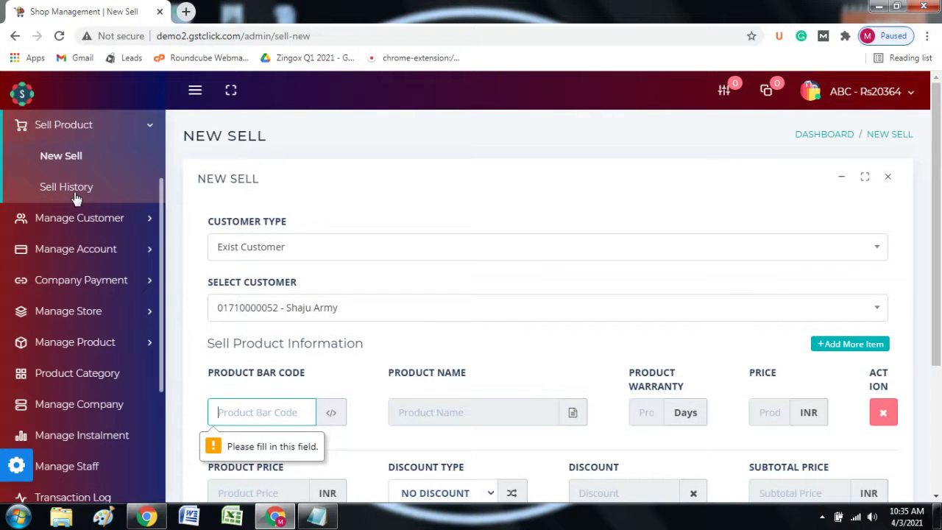
# - Open the sell history and examine the records' customer details, payment types, total amounts and paid amounts
pyautogui.click(22, 193)
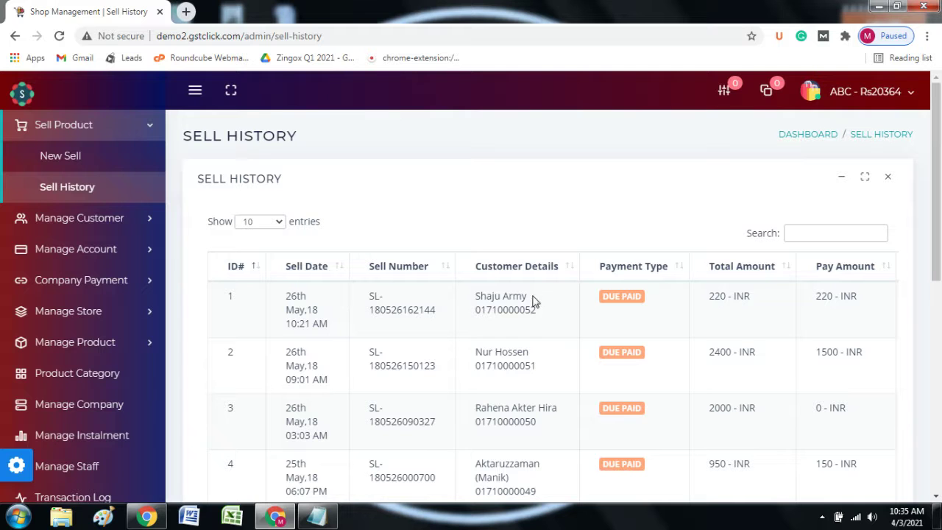
pyautogui.moveTo(534, 301); pyautogui.dragTo(482, 297)
pyautogui.click(475, 302)
pyautogui.scroll(-2, 703, 298)
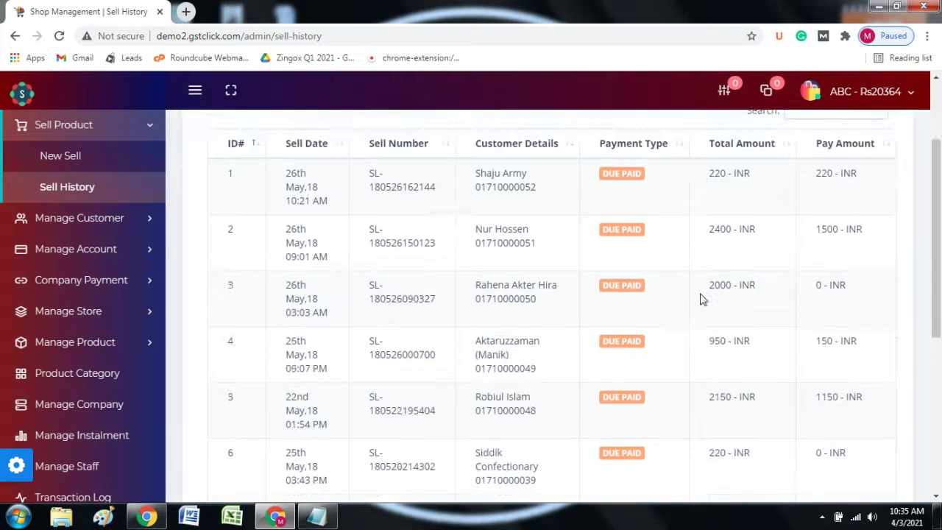
pyautogui.scroll(-2, 800, 269)
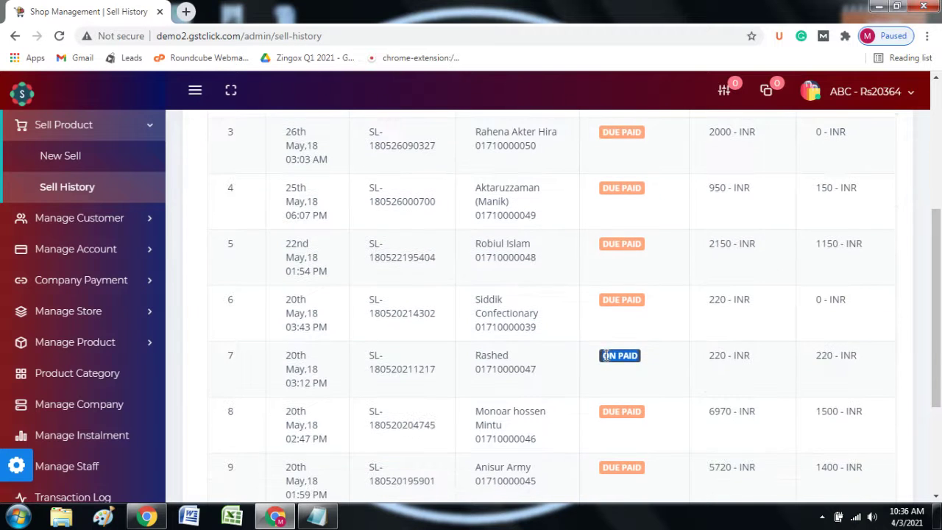
pyautogui.scroll(1, 748, 350)
pyautogui.moveTo(811, 297); pyautogui.dragTo(623, 300)
pyautogui.scroll(1, 622, 301)
pyautogui.scroll(-4, 618, 309)
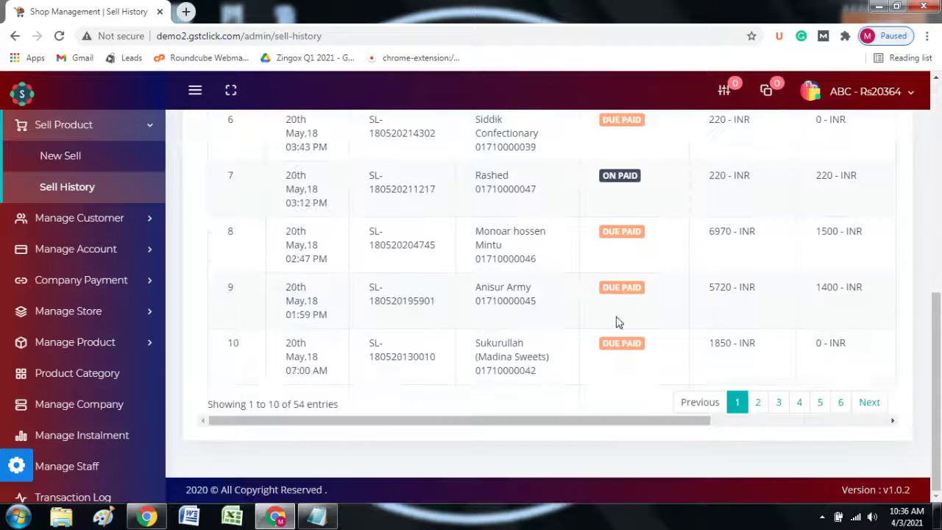
pyautogui.scroll(3, 639, 338)
pyautogui.scroll(4, 639, 340)
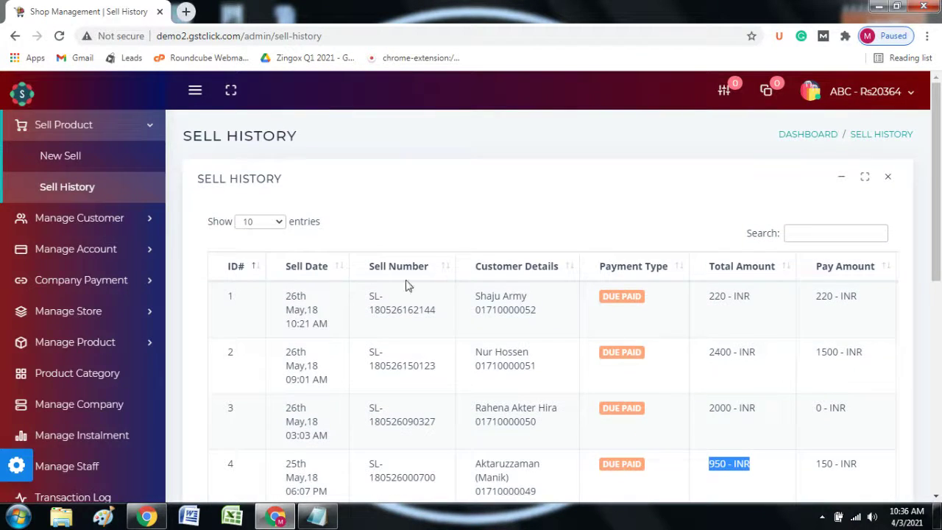
# - Open the new customer form and review its name, email, phone, alternative phone and address fields
pyautogui.click(103, 219)
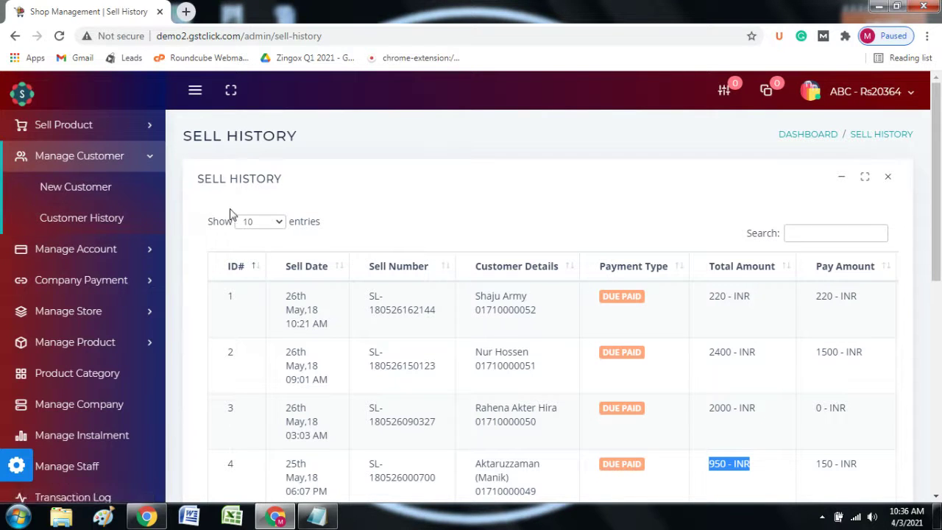
pyautogui.click(66, 188)
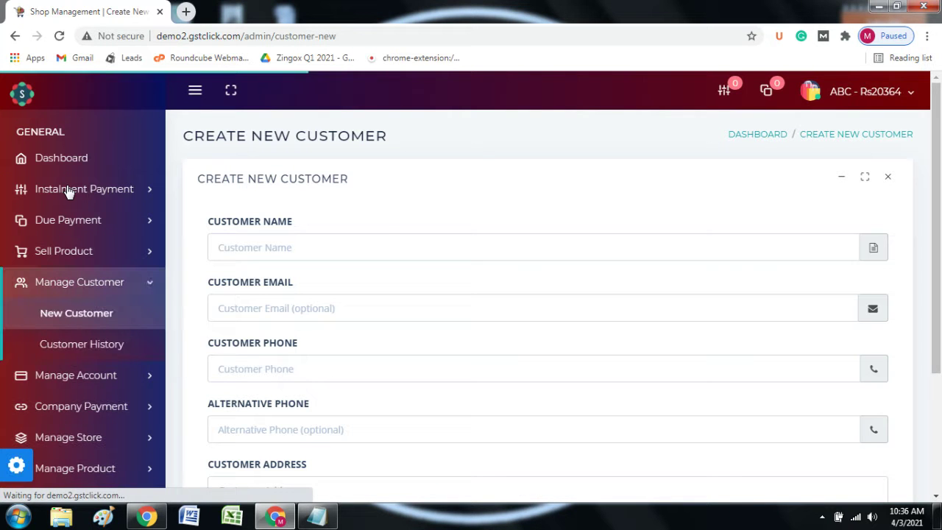
pyautogui.click(326, 248)
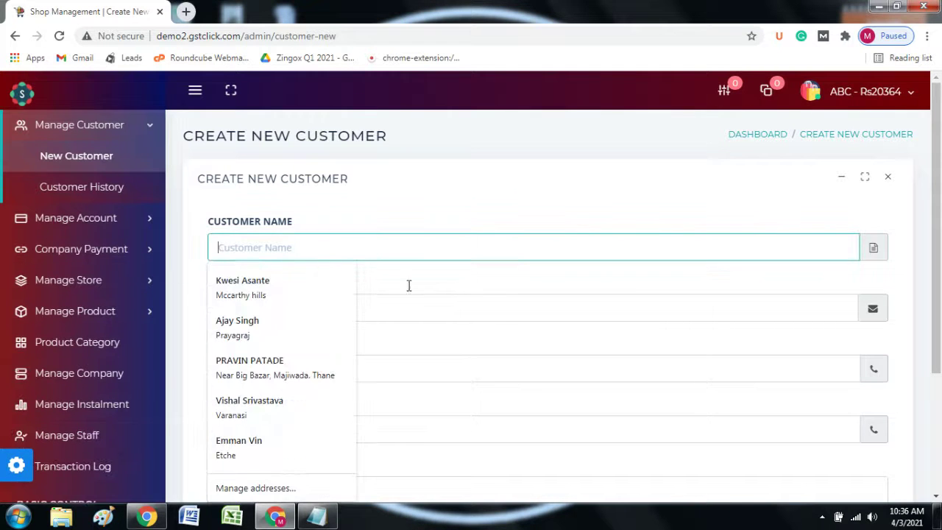
pyautogui.click(493, 278)
pyautogui.scroll(-1, 294, 265)
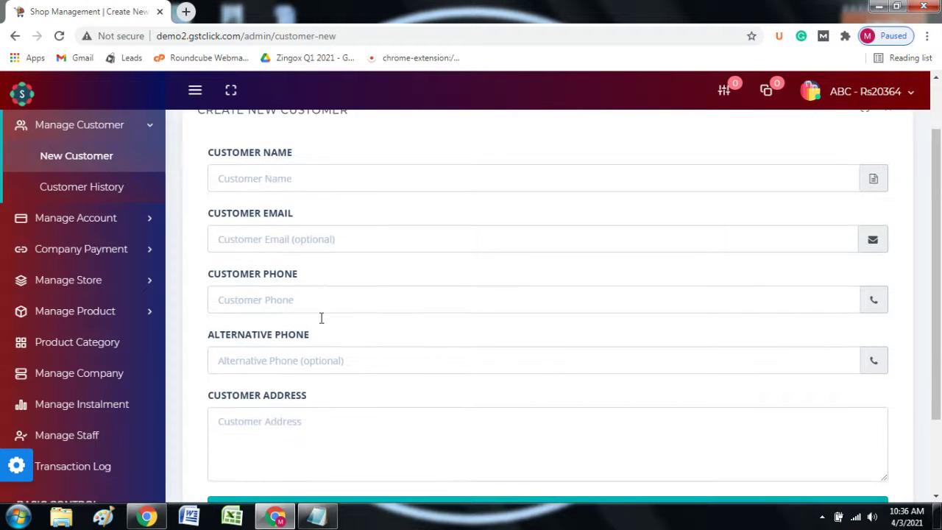
pyautogui.scroll(-1, 323, 335)
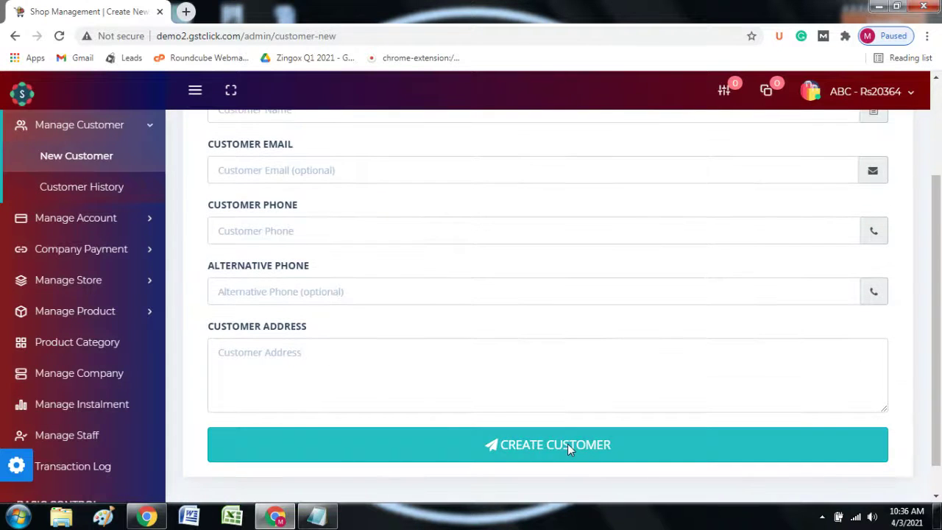
pyautogui.scroll(2, 379, 374)
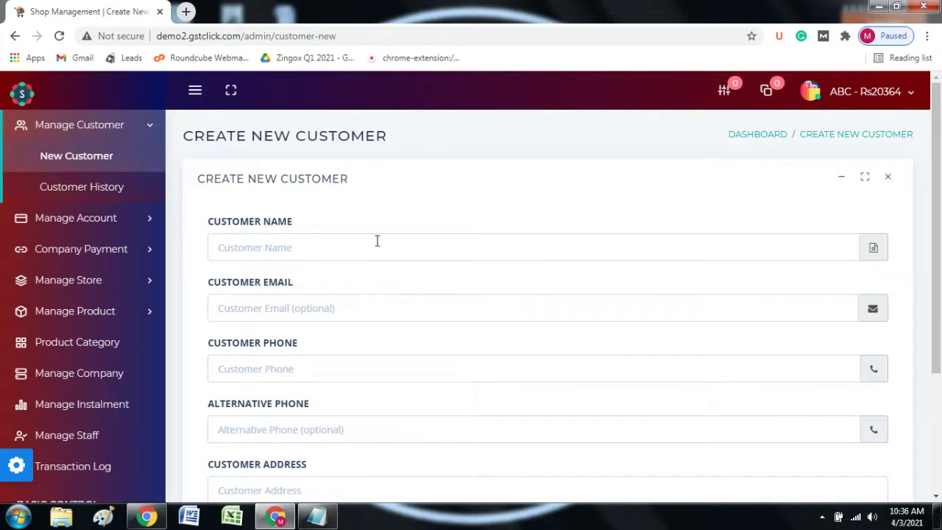
pyautogui.click(351, 237)
pyautogui.scroll(-2, 462, 287)
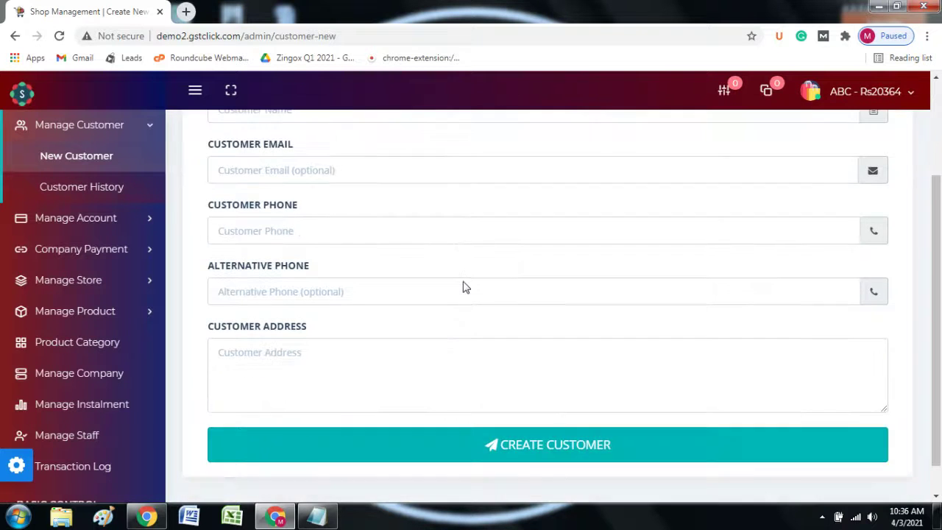
pyautogui.scroll(2, 290, 223)
pyautogui.scroll(-2, 335, 315)
pyautogui.scroll(-1, 335, 314)
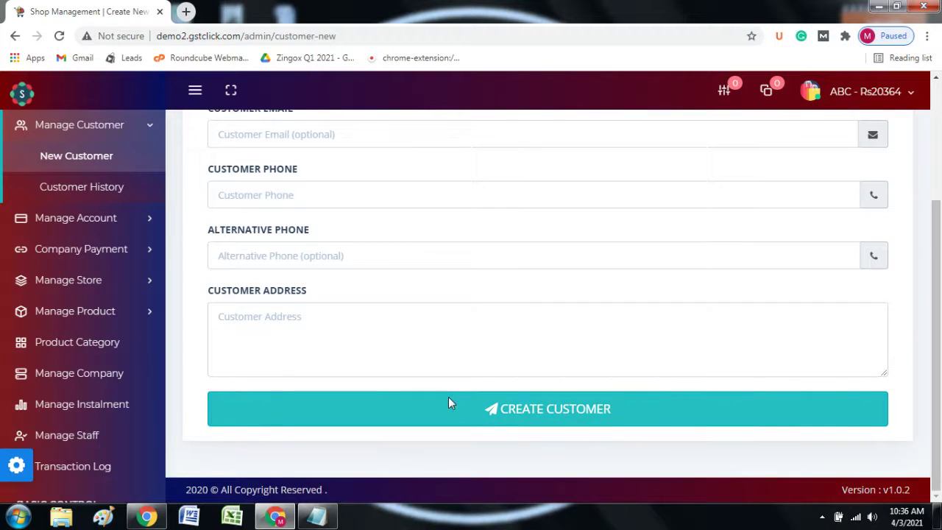
pyautogui.scroll(3, 318, 294)
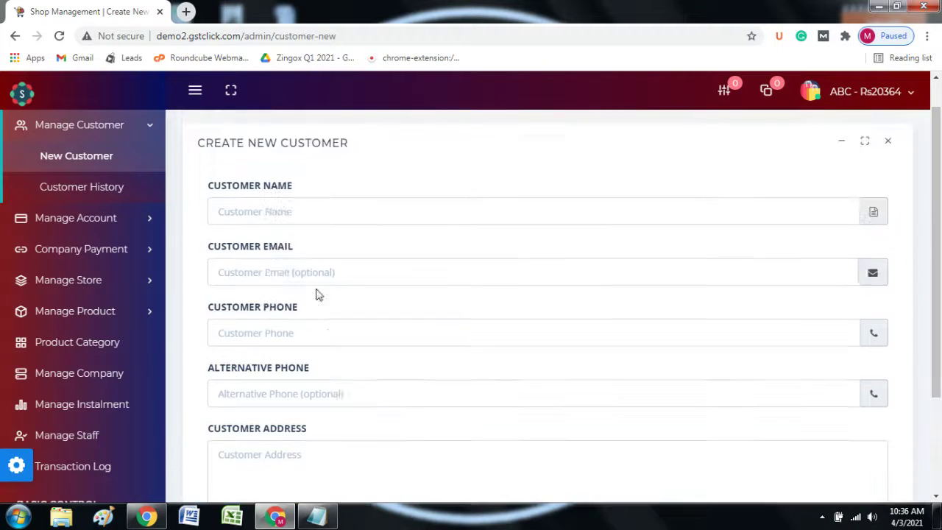
# - Open the customer history and examine the created dates and contact details of the listed customers
pyautogui.click(68, 186)
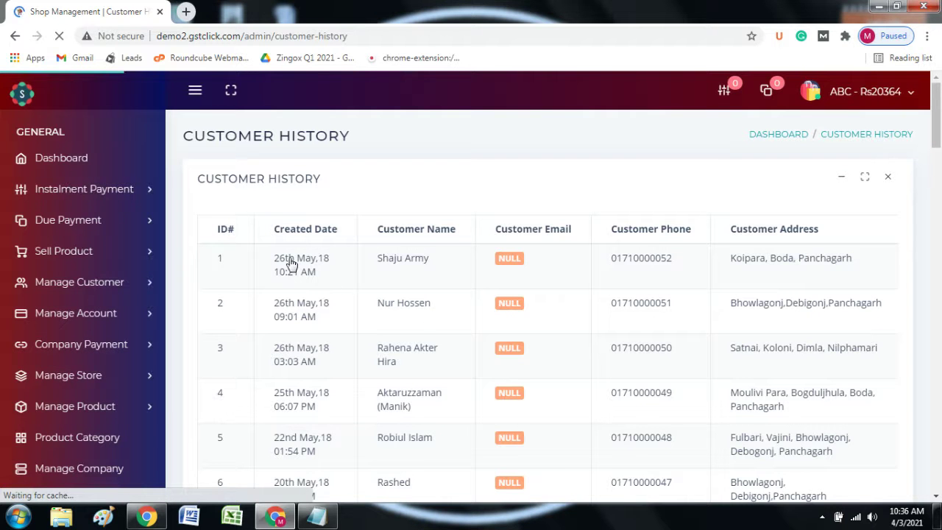
pyautogui.tripleClick(269, 261)
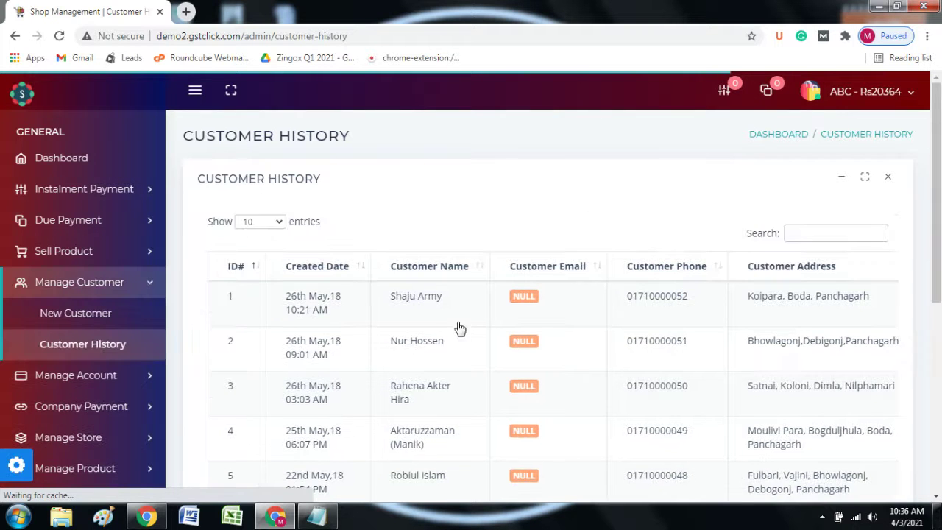
pyautogui.scroll(-5, 458, 323)
pyautogui.scroll(5, 457, 327)
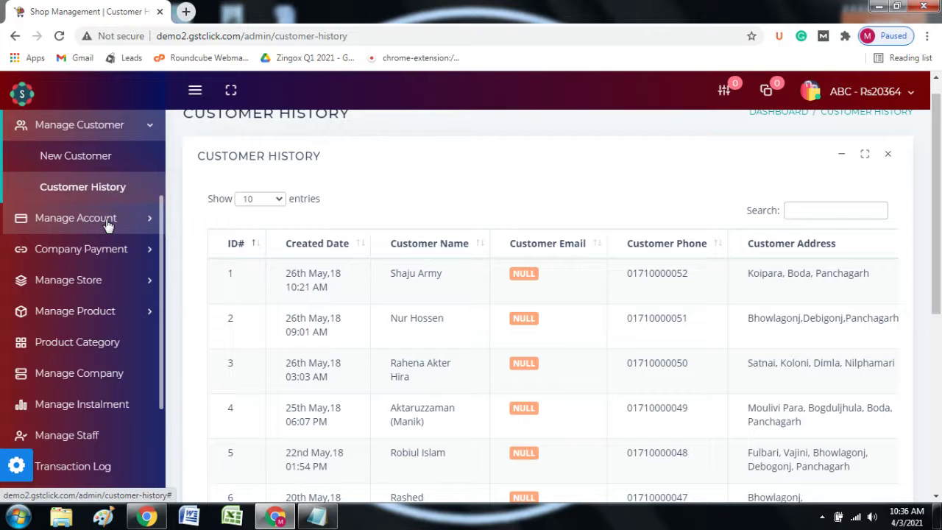
# - Open the new action form for managing accounts and set its date to 2021-04-01
pyautogui.click(81, 222)
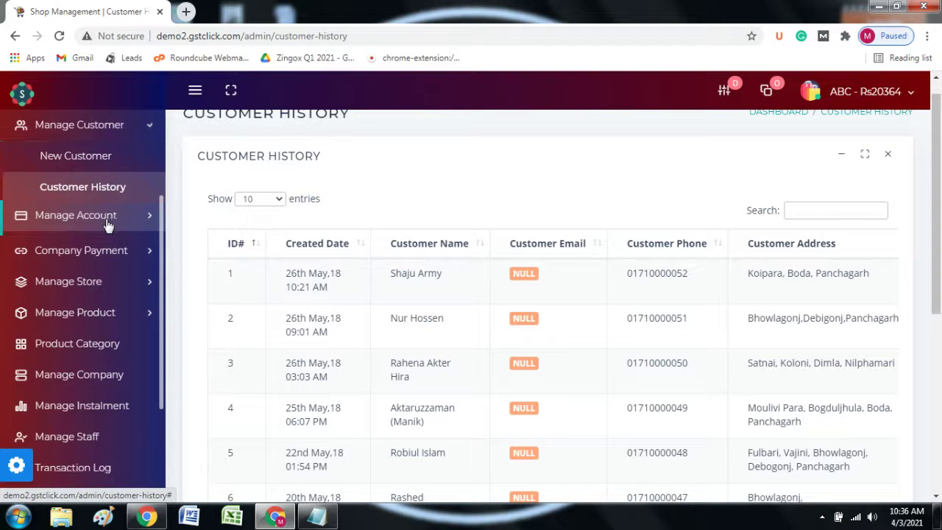
pyautogui.click(75, 191)
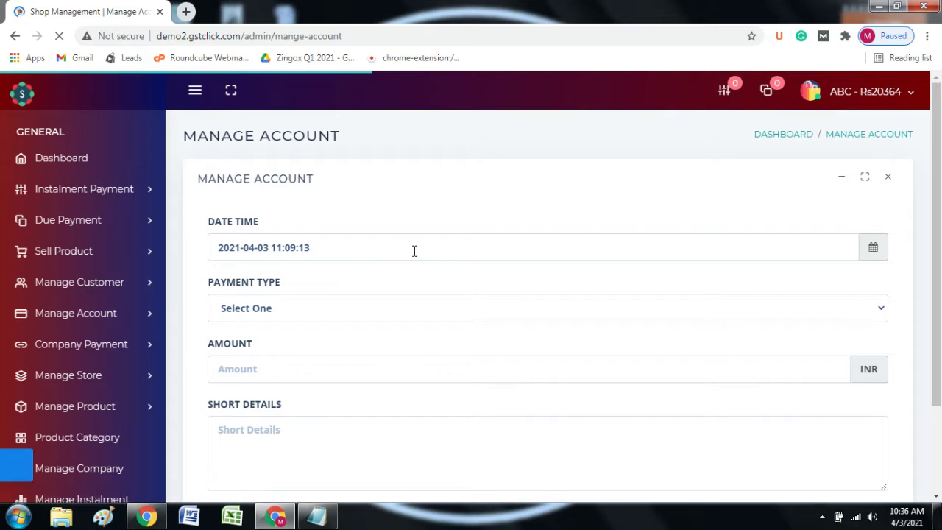
pyautogui.click(281, 247)
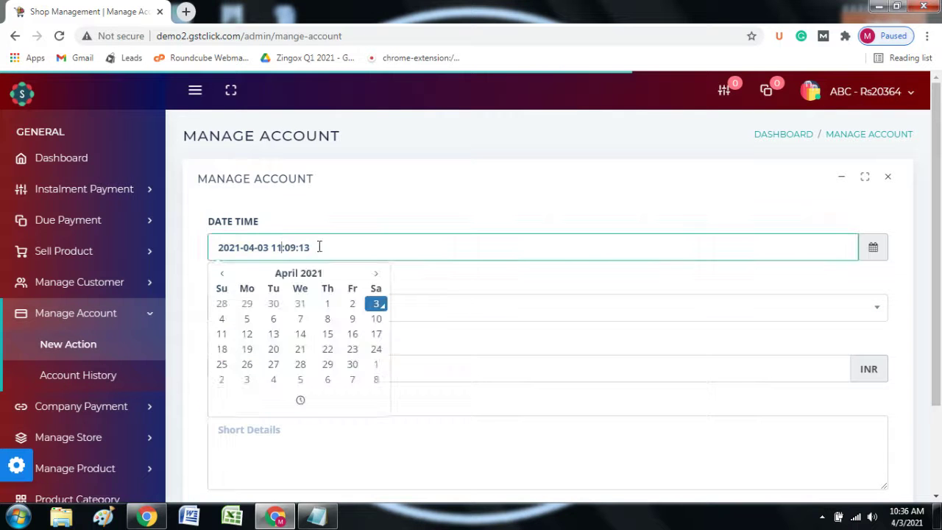
pyautogui.click(328, 304)
pyautogui.click(459, 294)
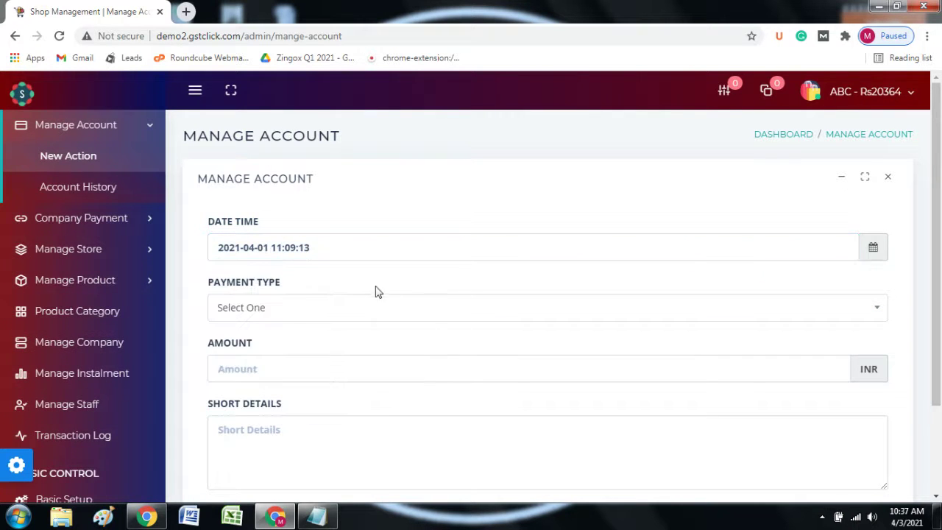
# - Review the account form's payment type options and its amount and short details fields without choosing or entering anything
pyautogui.click(265, 309)
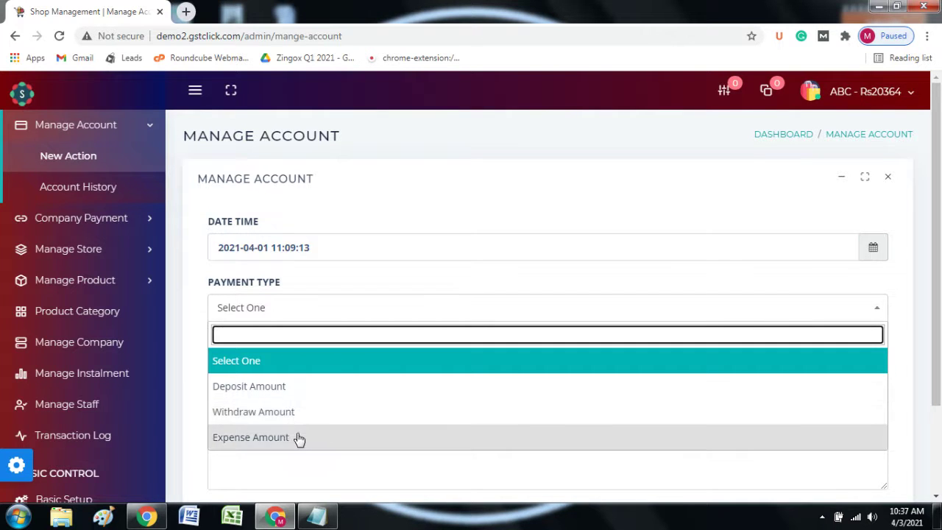
pyautogui.click(189, 410)
pyautogui.scroll(-2, 241, 246)
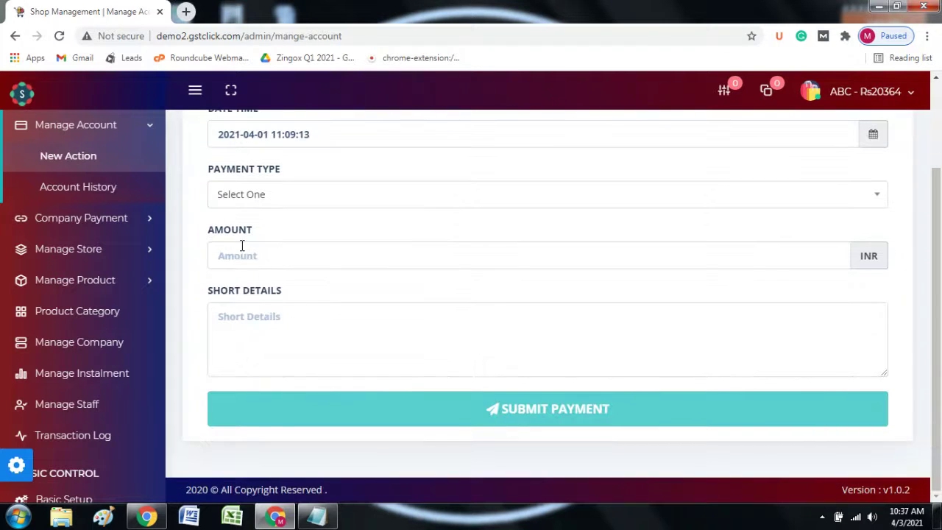
pyautogui.click(243, 248)
pyautogui.click(272, 337)
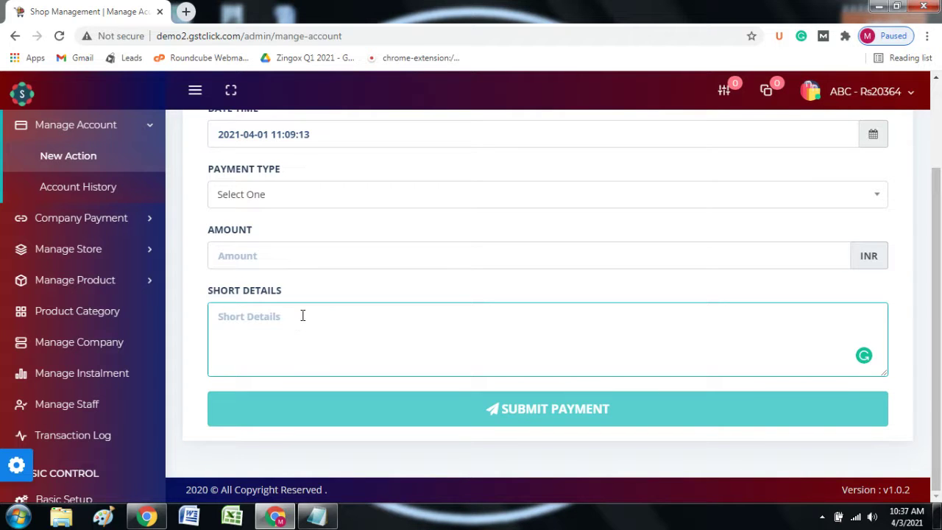
pyautogui.click(294, 197)
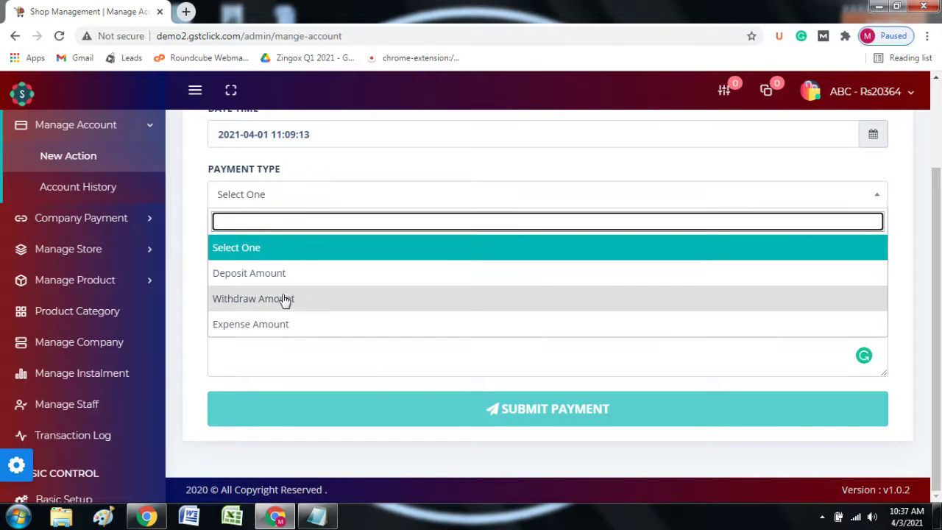
pyautogui.click(195, 313)
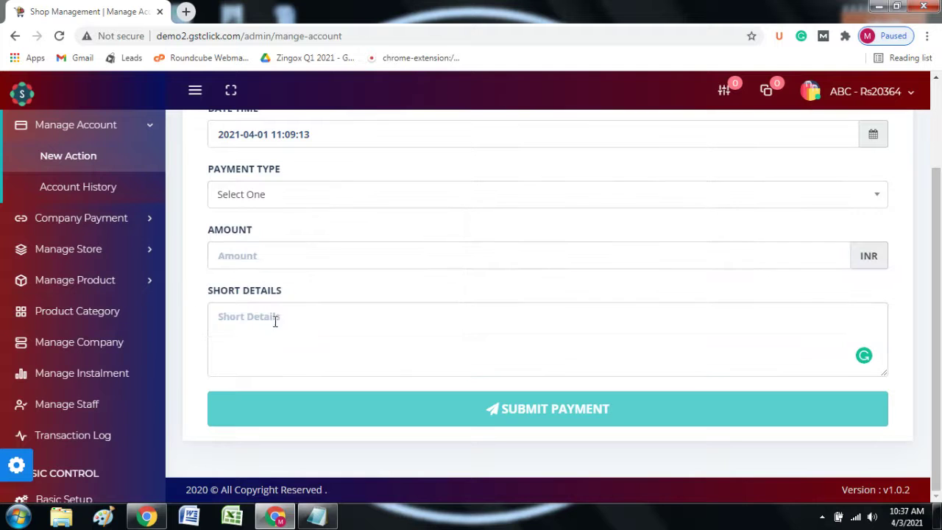
pyautogui.click(275, 321)
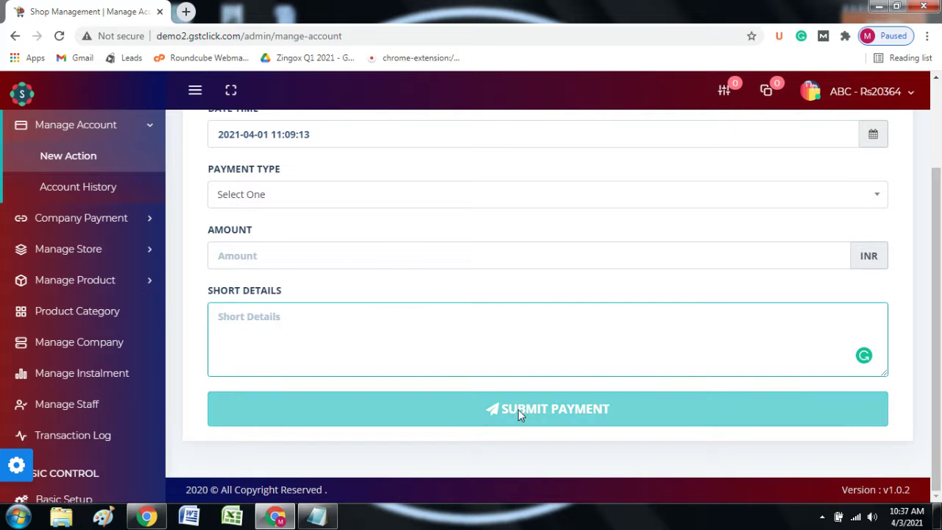
# - Open the account history to view its transactions, and open the new company payment form
pyautogui.click(83, 192)
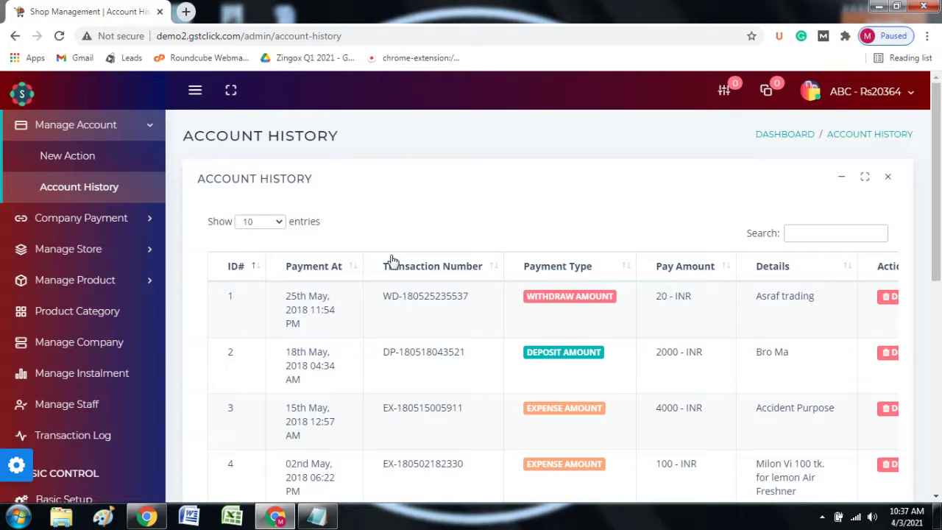
pyautogui.click(108, 228)
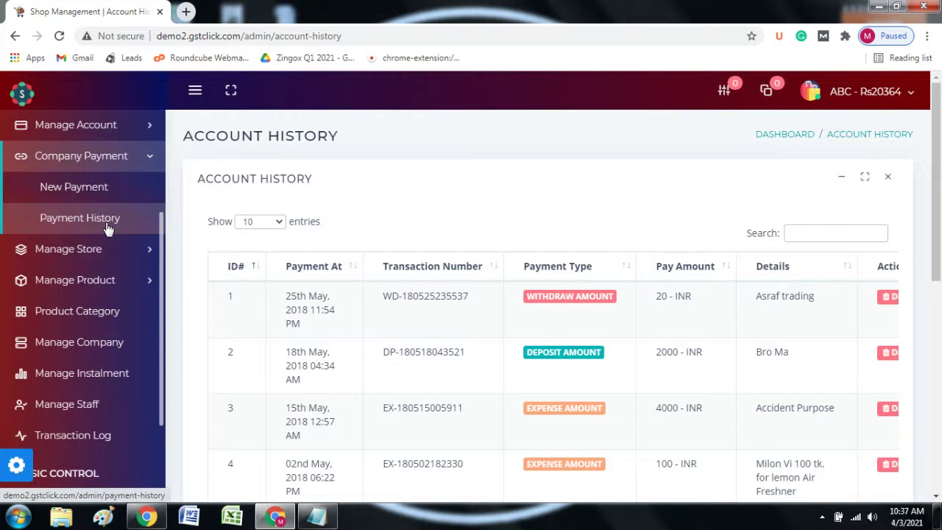
pyautogui.click(71, 193)
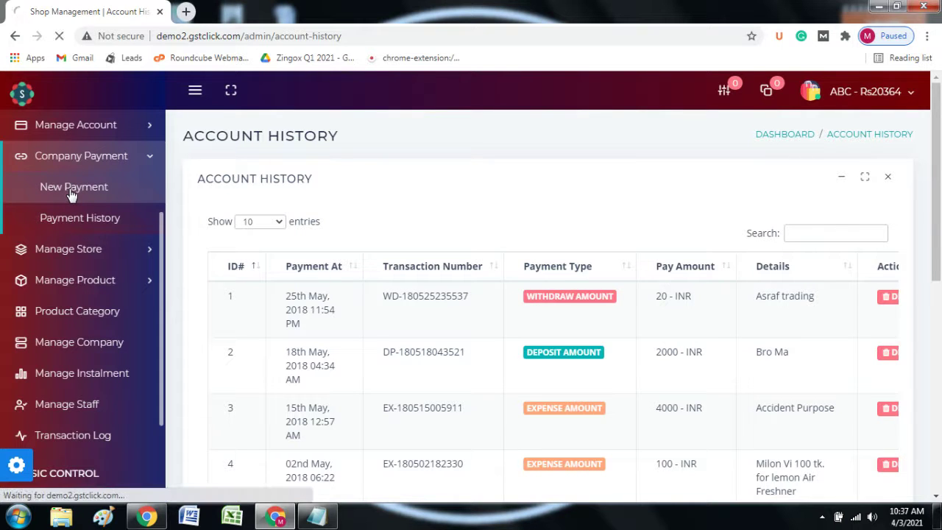
# - Set the product company to Walton in the new company payment form
pyautogui.scroll(-1, 271, 202)
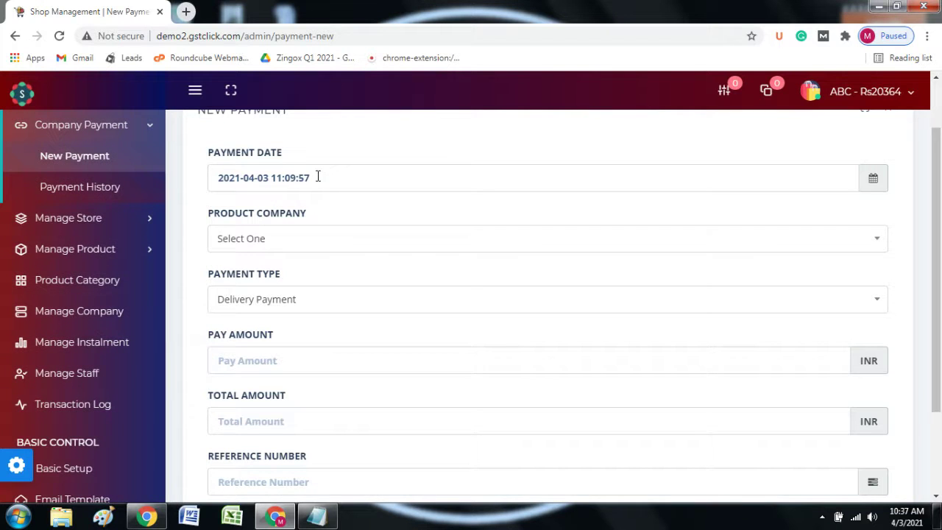
pyautogui.click(302, 246)
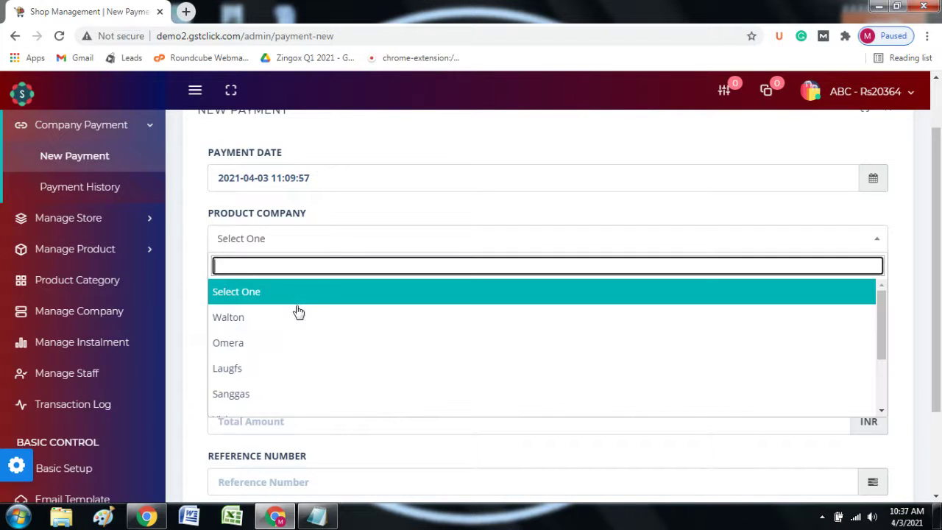
pyautogui.click(272, 367)
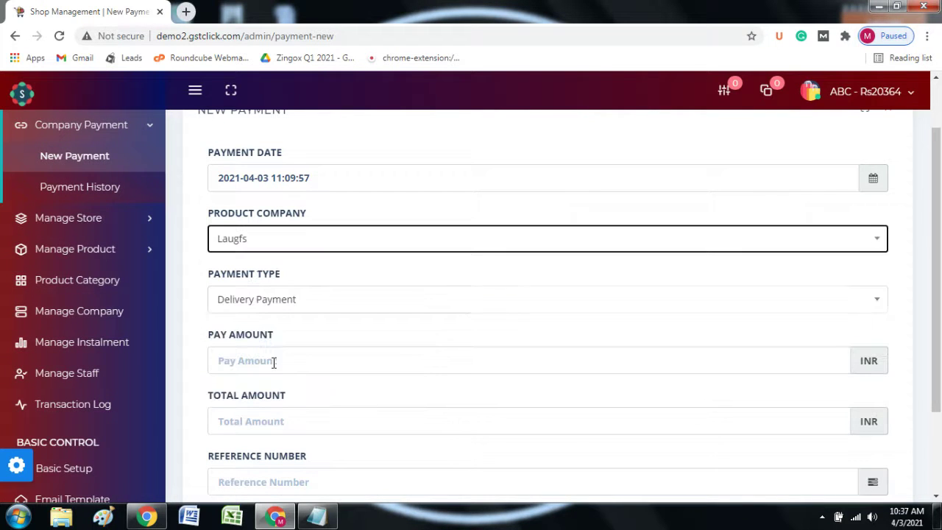
pyautogui.click(252, 237)
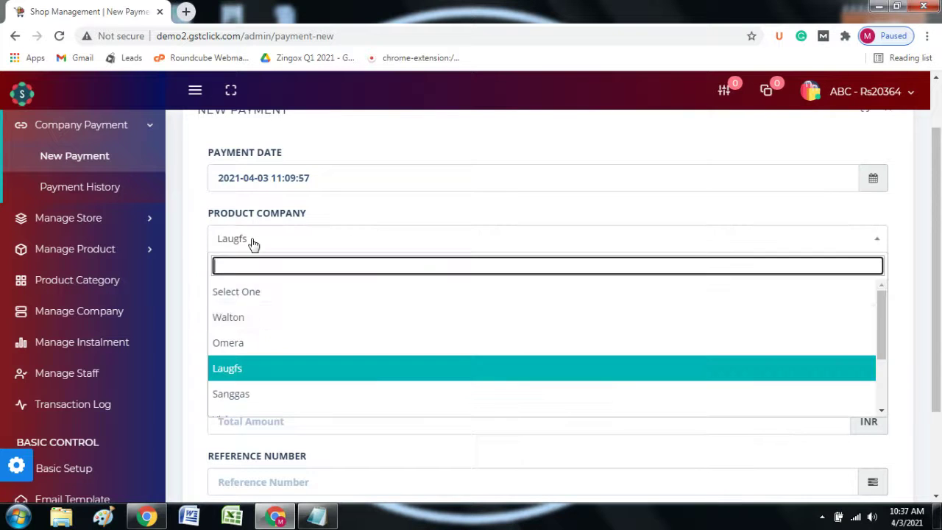
pyautogui.click(262, 318)
# - Review the company payment form's payment type options and its pay amount, total amount and reference number fields, leaving them unfilled
pyautogui.click(310, 306)
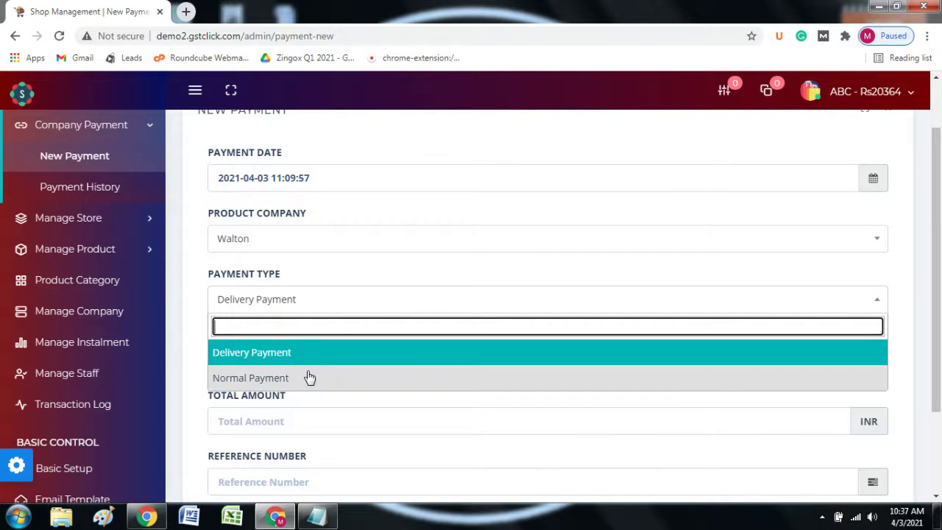
pyautogui.click(179, 321)
pyautogui.scroll(-1, 220, 317)
pyautogui.click(280, 293)
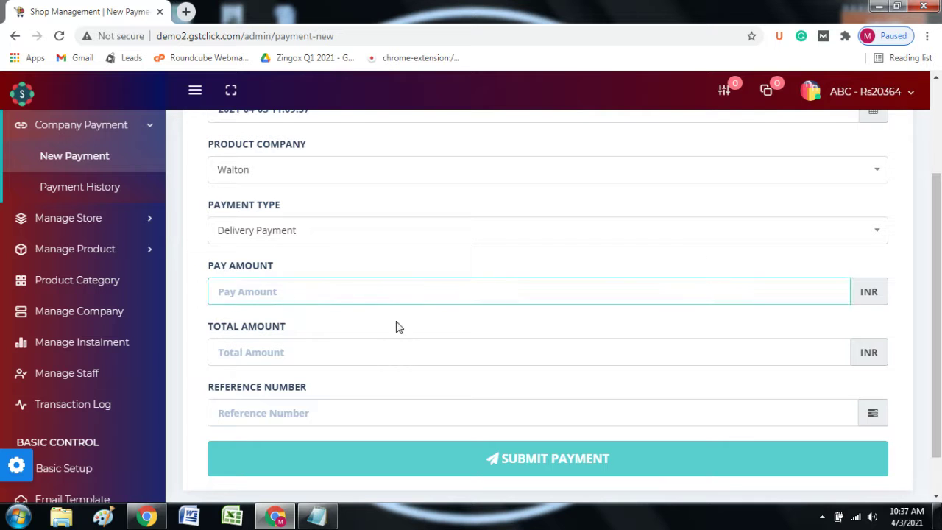
pyautogui.click(307, 352)
pyautogui.scroll(-1, 331, 339)
pyautogui.click(279, 365)
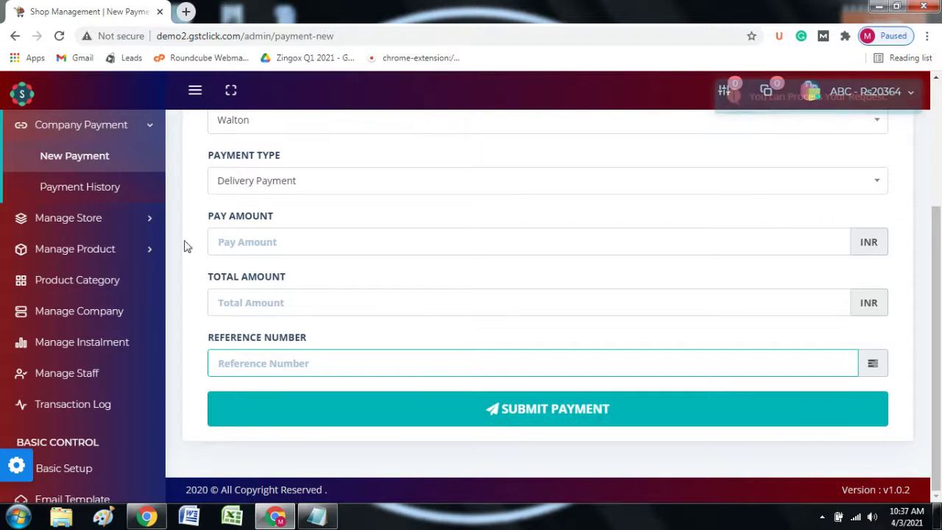
pyautogui.scroll(1, 331, 224)
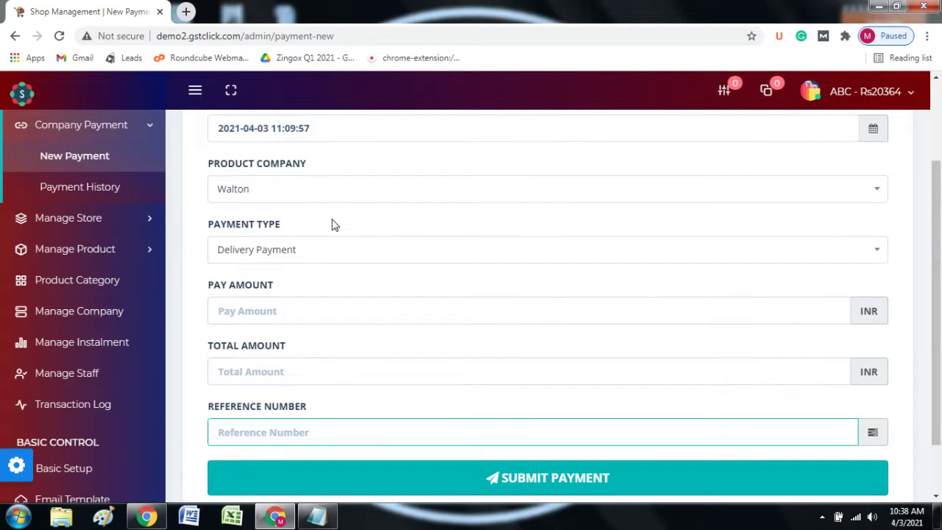
pyautogui.scroll(-1, 331, 224)
# - Open the company payment history and examine the transaction numbers, company names and payment types of the listed payments
pyautogui.click(74, 187)
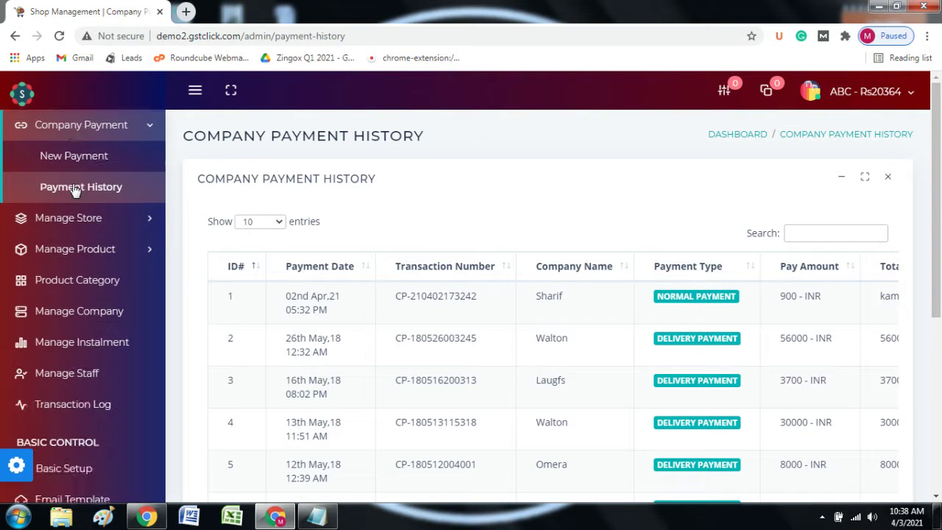
pyautogui.moveTo(529, 297); pyautogui.dragTo(401, 294)
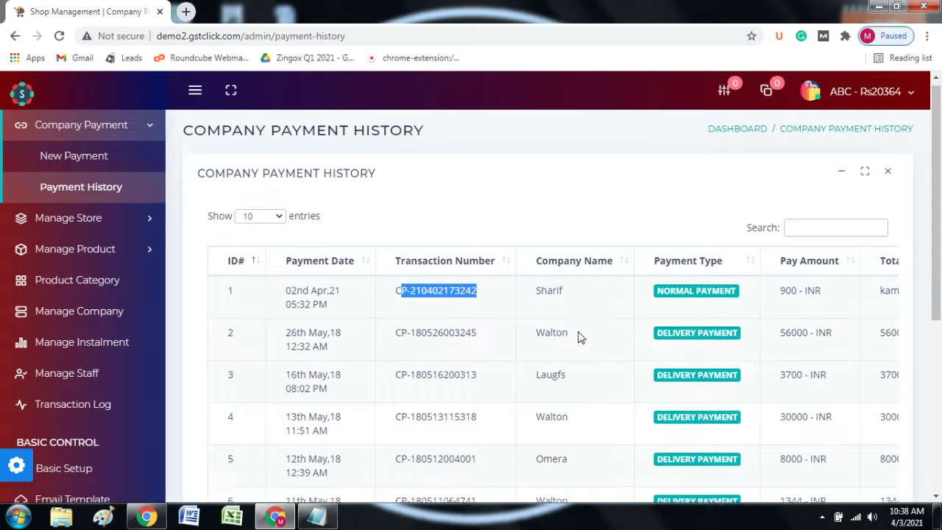
pyautogui.scroll(-3, 576, 336)
pyautogui.scroll(3, 576, 336)
pyautogui.scroll(-1, 577, 336)
pyautogui.scroll(-3, 522, 333)
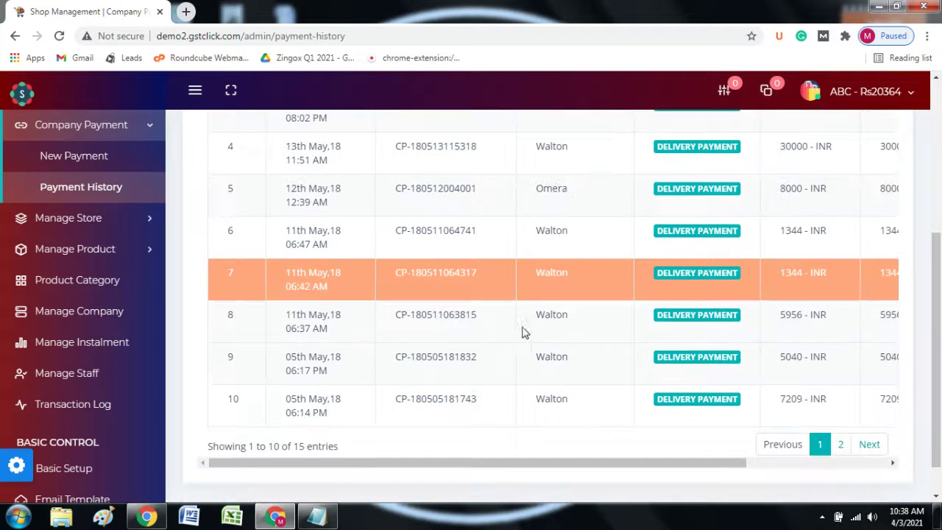
pyautogui.scroll(2, 425, 367)
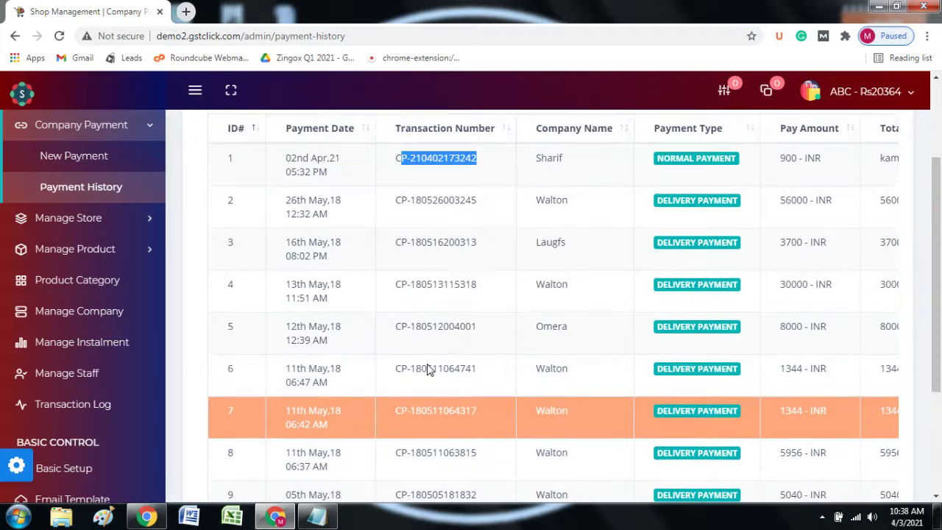
# - Open the current store page and review its product band, product category and product filters and the stock table
pyautogui.click(73, 220)
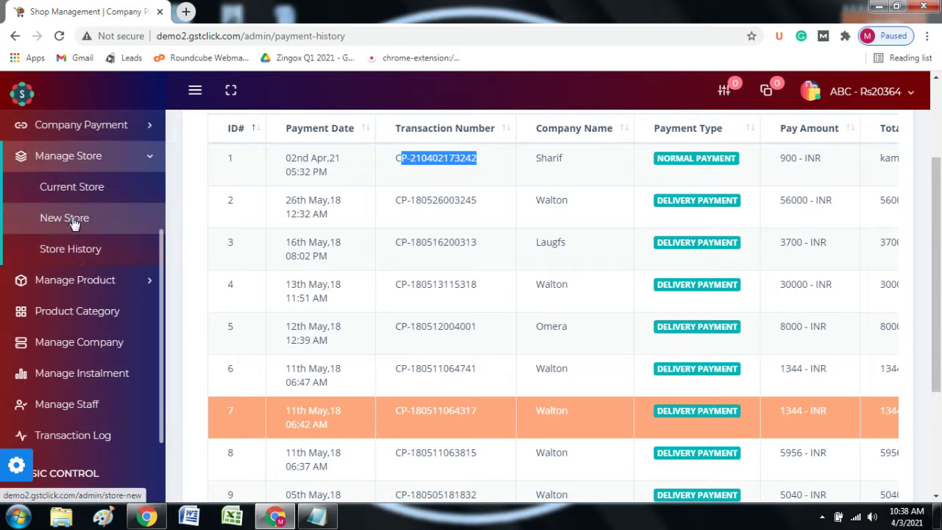
pyautogui.click(82, 188)
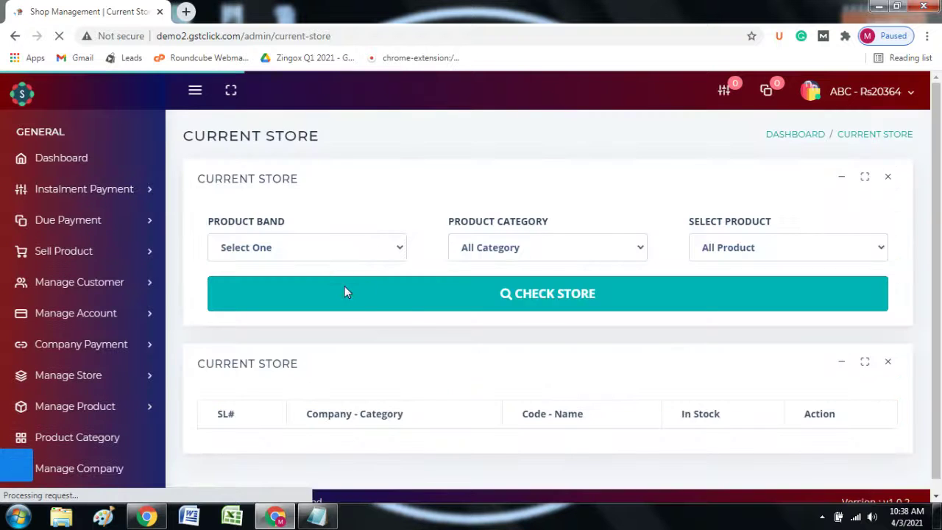
pyautogui.click(328, 251)
pyautogui.click(513, 249)
pyautogui.click(732, 264)
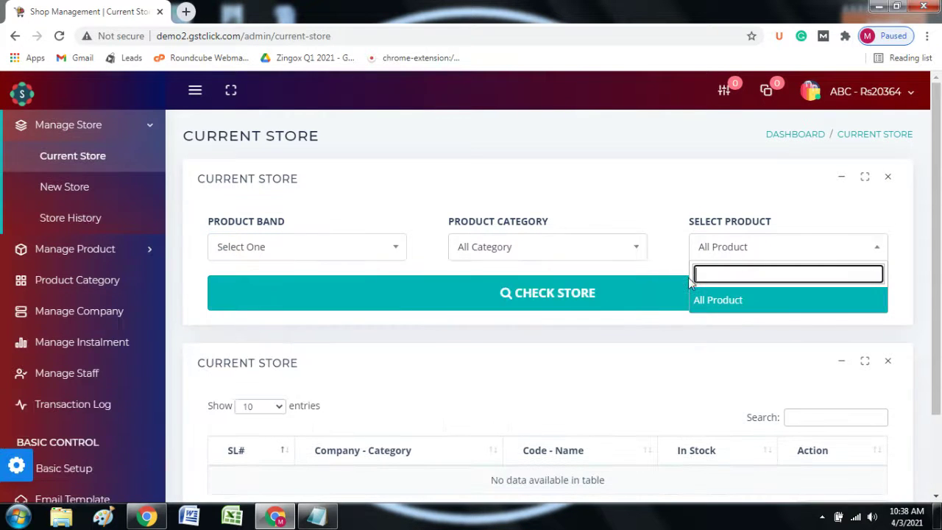
pyautogui.click(555, 357)
pyautogui.scroll(-2, 544, 364)
pyautogui.scroll(2, 619, 402)
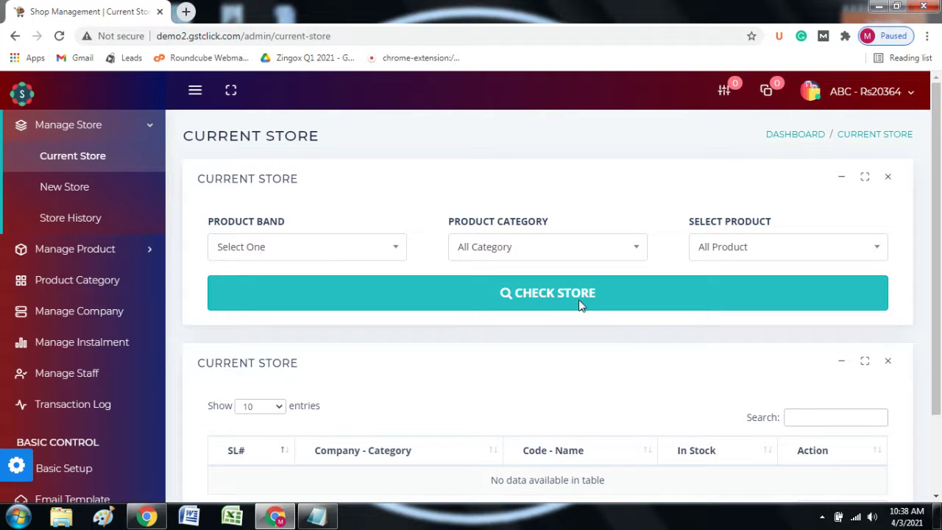
# - Open the new store form and set its product band to Omera
pyautogui.click(56, 188)
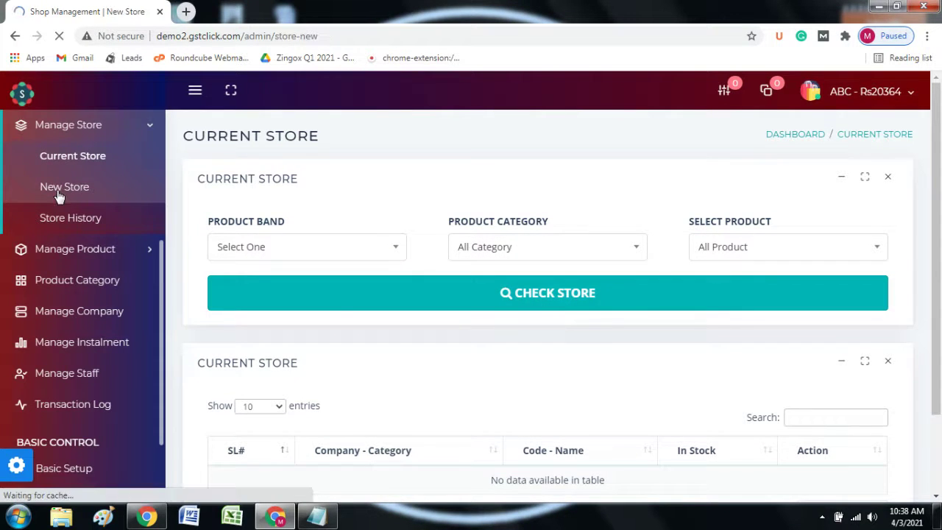
pyautogui.scroll(-4, 496, 317)
pyautogui.scroll(4, 477, 317)
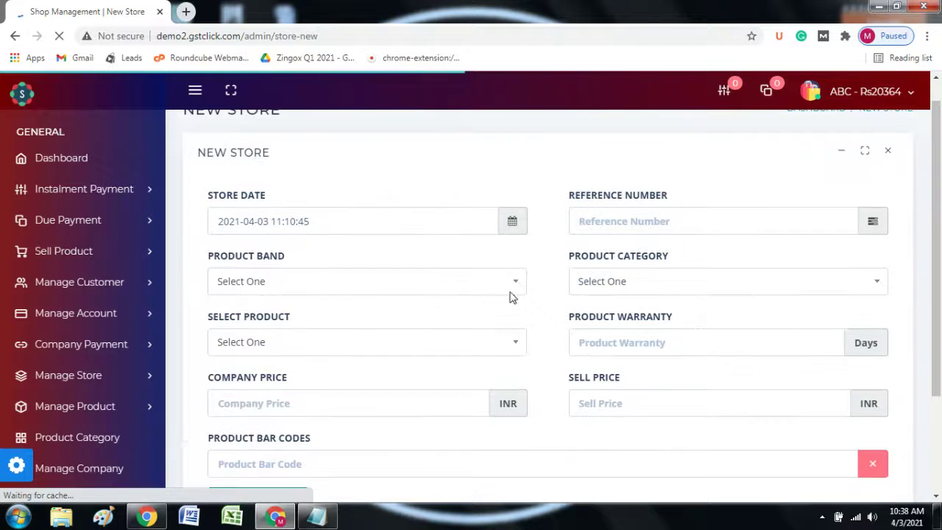
pyautogui.click(294, 280)
pyautogui.click(346, 385)
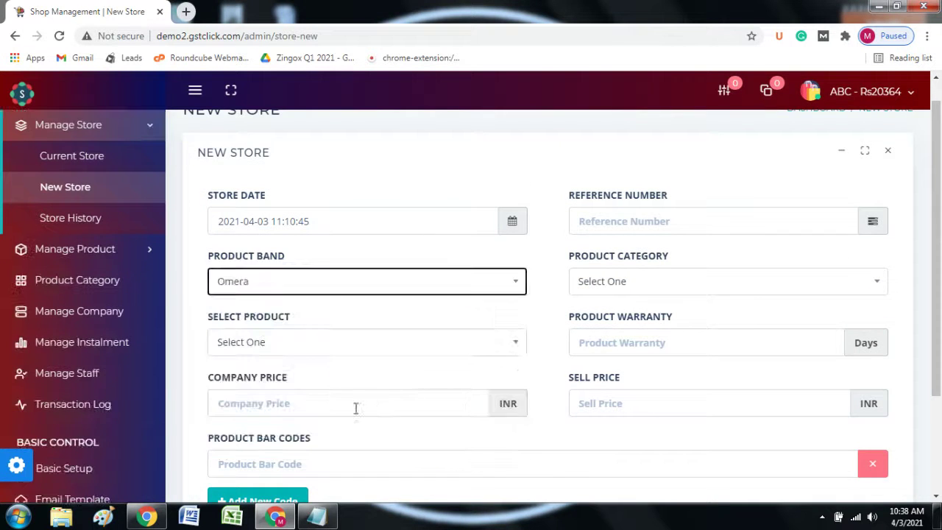
# - Review the new store form's product and category options and its warranty, price and bar code fields without choosing anything
pyautogui.click(279, 343)
pyautogui.click(664, 283)
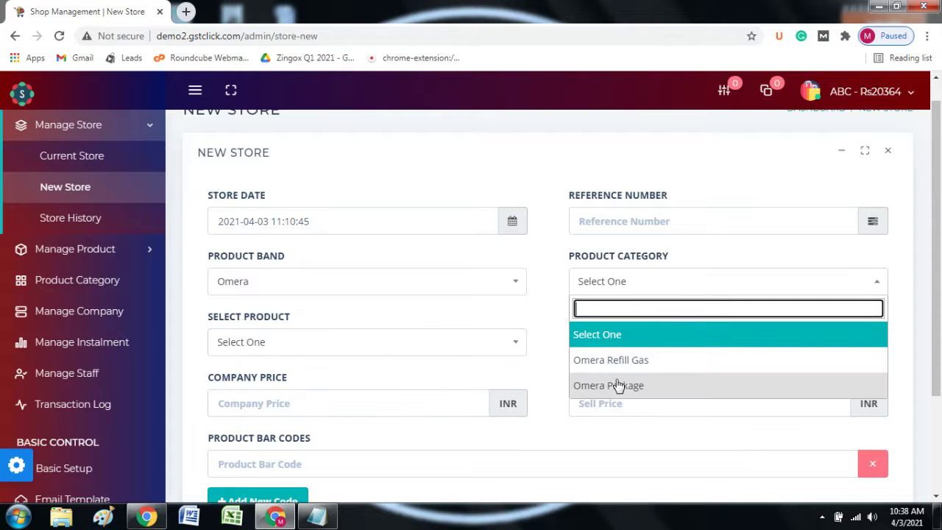
pyautogui.click(559, 300)
pyautogui.scroll(-2, 520, 362)
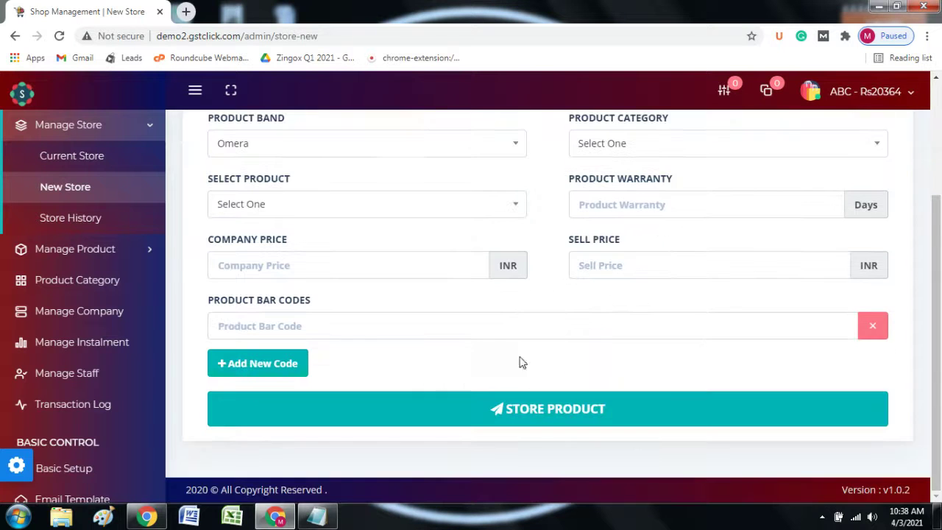
pyautogui.scroll(2, 368, 375)
# - Open the store history and examine the buy and sell rates of the stored products
pyautogui.click(53, 222)
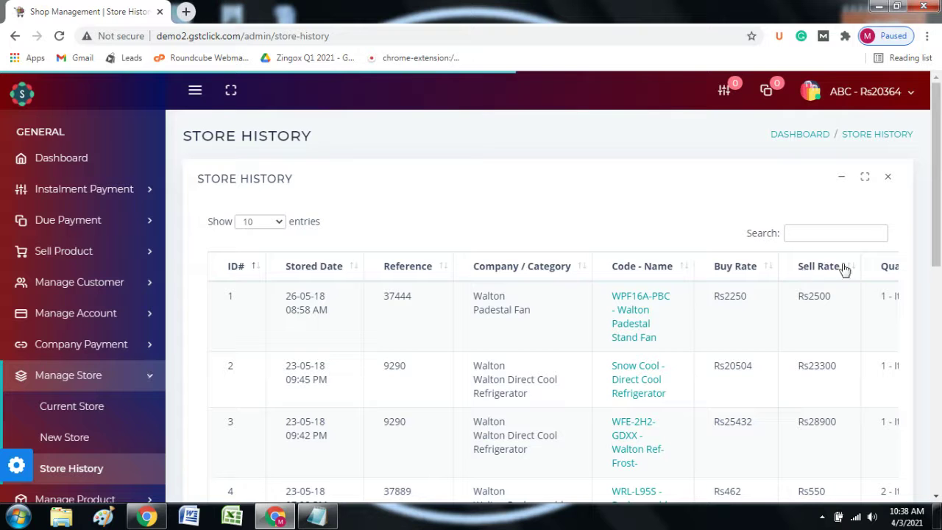
pyautogui.moveTo(851, 307); pyautogui.dragTo(706, 293)
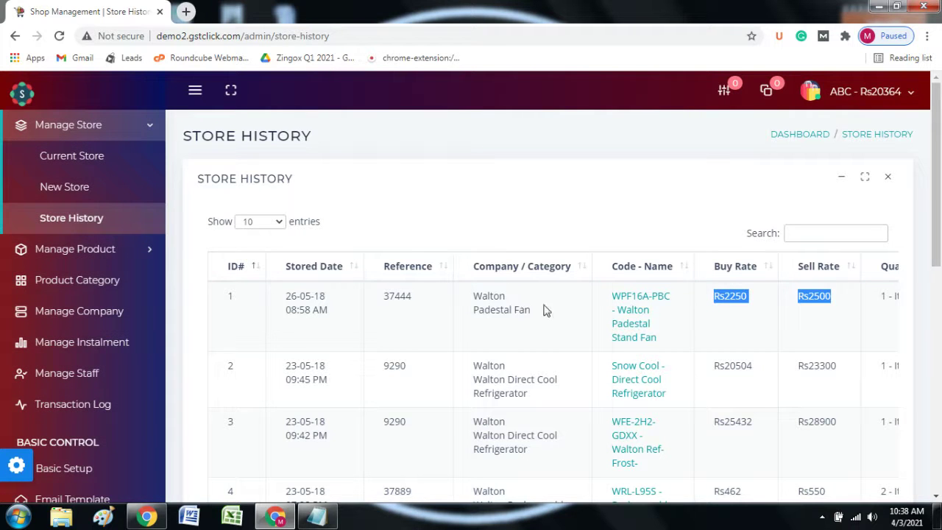
pyautogui.scroll(-3, 465, 330)
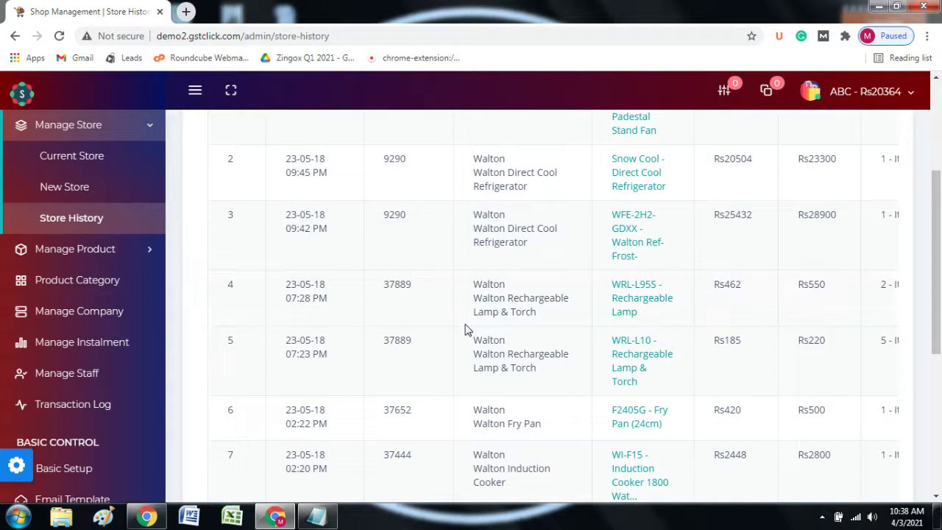
pyautogui.scroll(3, 465, 329)
# - Open the new product form and set the product band to Laugfs and the category to Laugfs Package
pyautogui.click(106, 254)
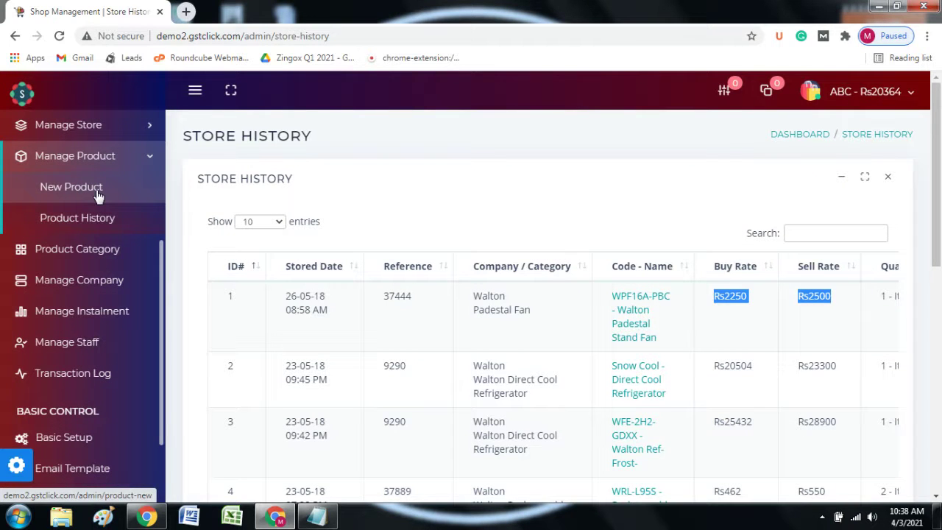
pyautogui.click(89, 193)
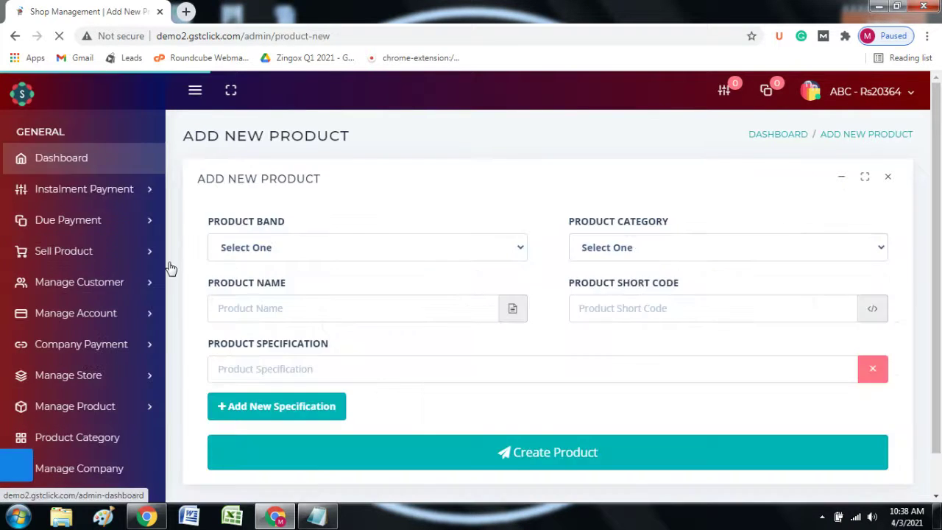
pyautogui.scroll(-4, 73, 287)
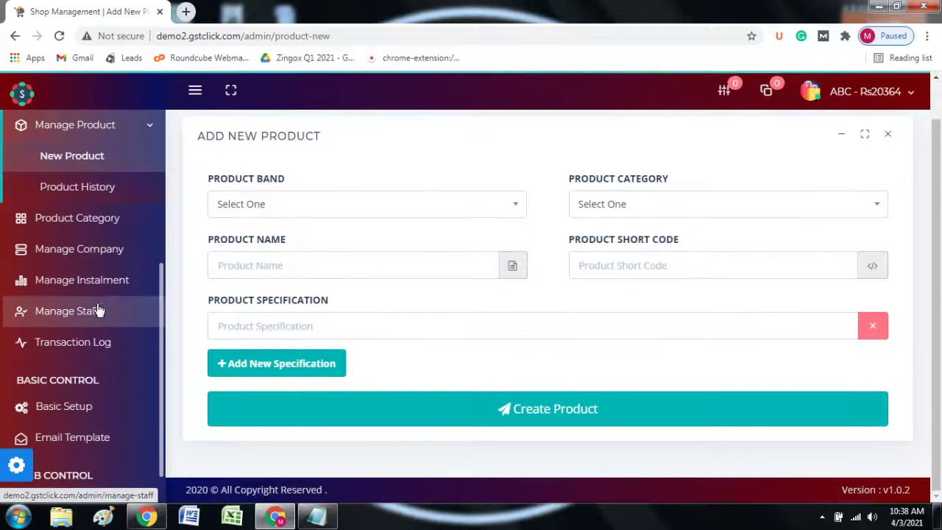
pyautogui.scroll(1, 98, 309)
pyautogui.click(298, 208)
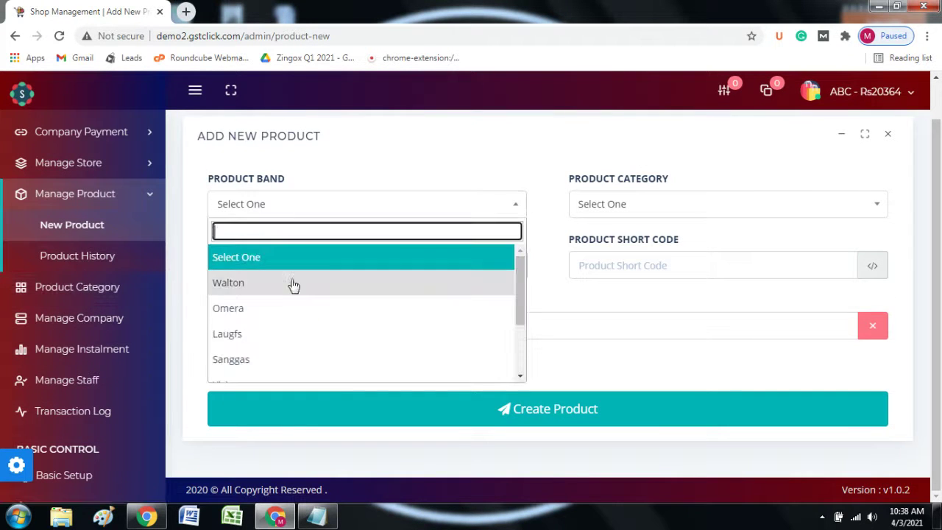
pyautogui.click(273, 333)
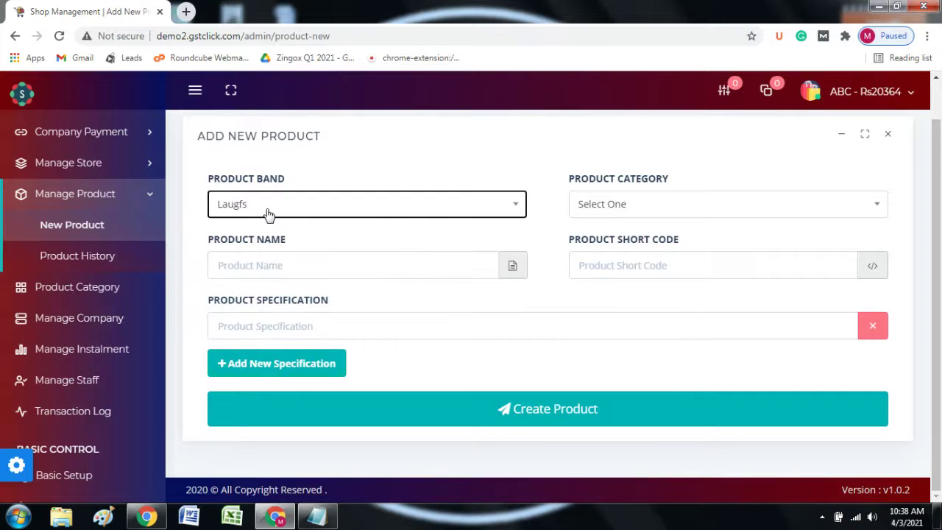
pyautogui.click(616, 209)
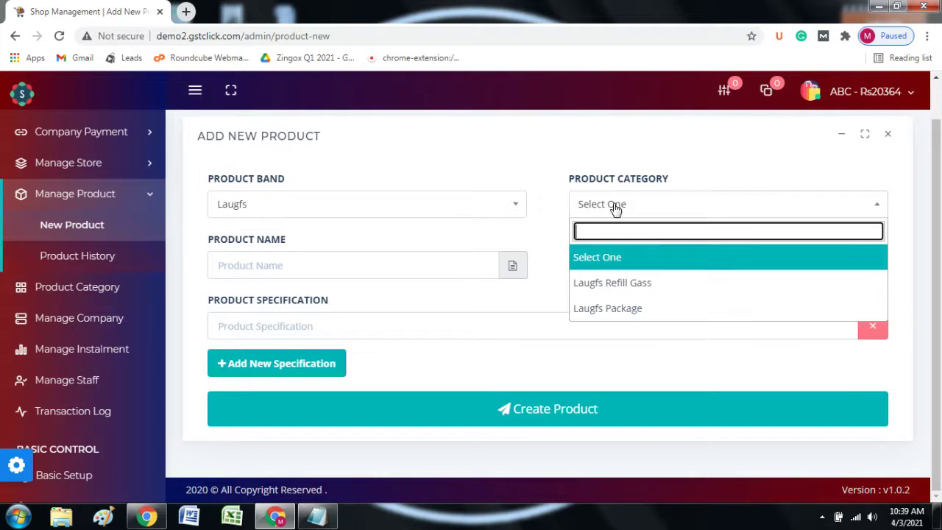
pyautogui.click(632, 307)
# - Review the new product form's band, category, name, short code and specification fields, keeping the current selections and leaving the text fields empty
pyautogui.click(323, 265)
pyautogui.click(571, 266)
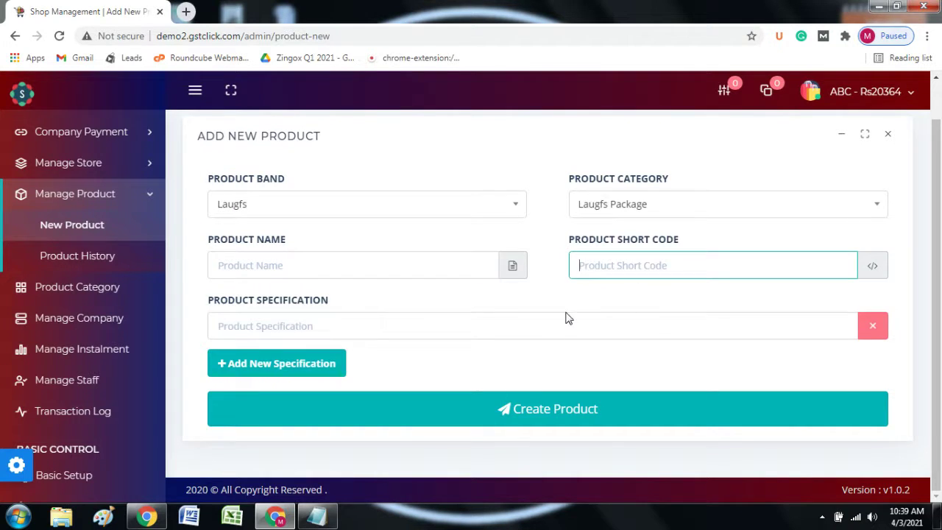
pyautogui.click(286, 204)
pyautogui.click(686, 206)
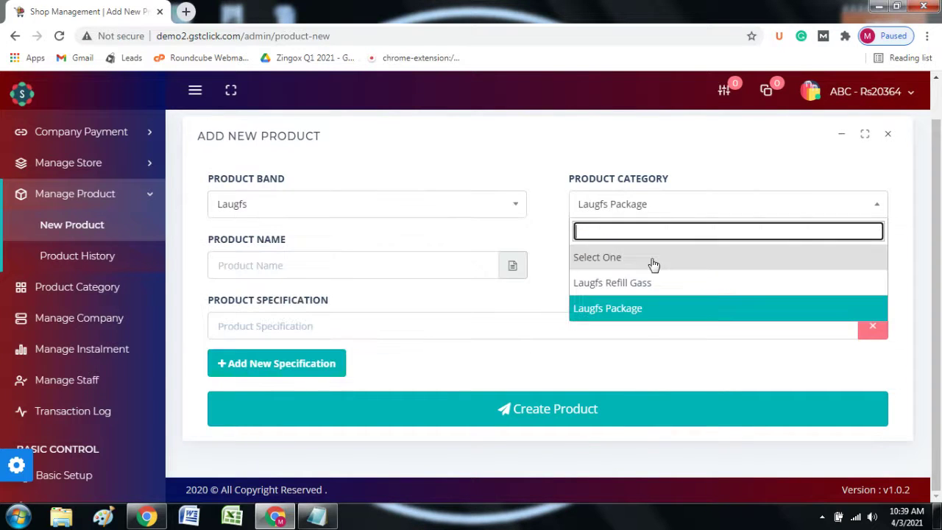
pyautogui.click(296, 264)
pyautogui.click(620, 259)
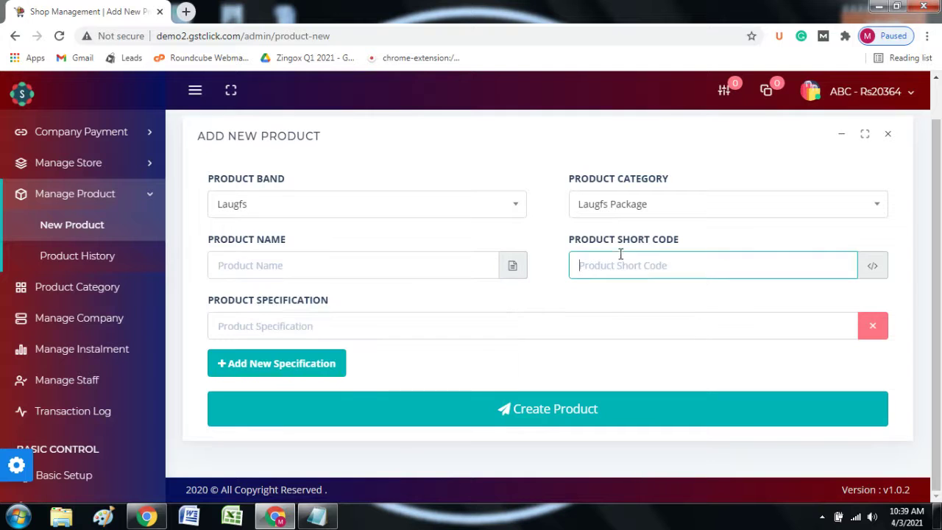
pyautogui.click(362, 309)
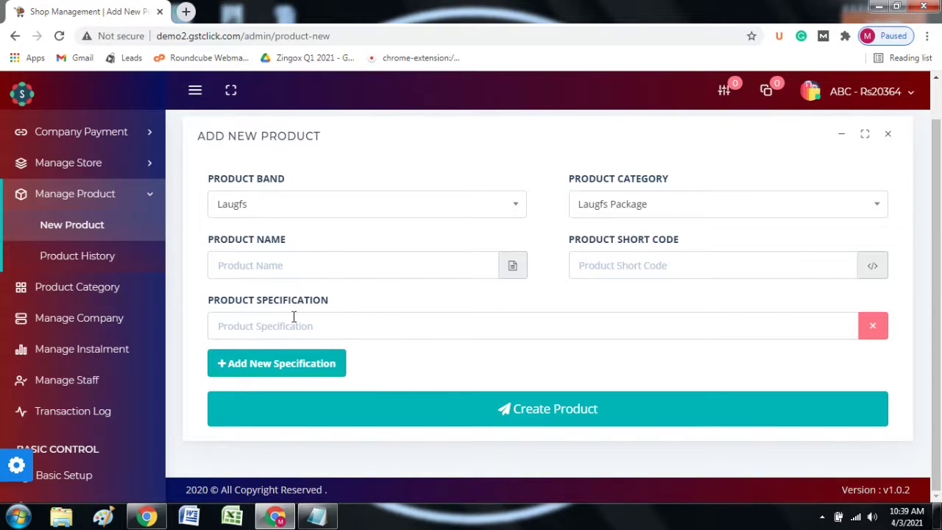
# - Open the product history and the product category list, and examine the first category's company and category name
pyautogui.click(83, 263)
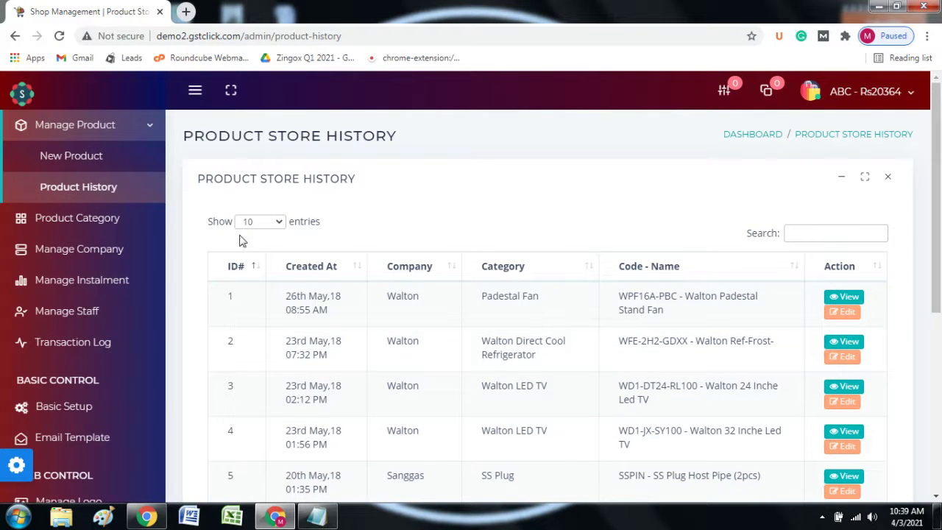
pyautogui.click(92, 219)
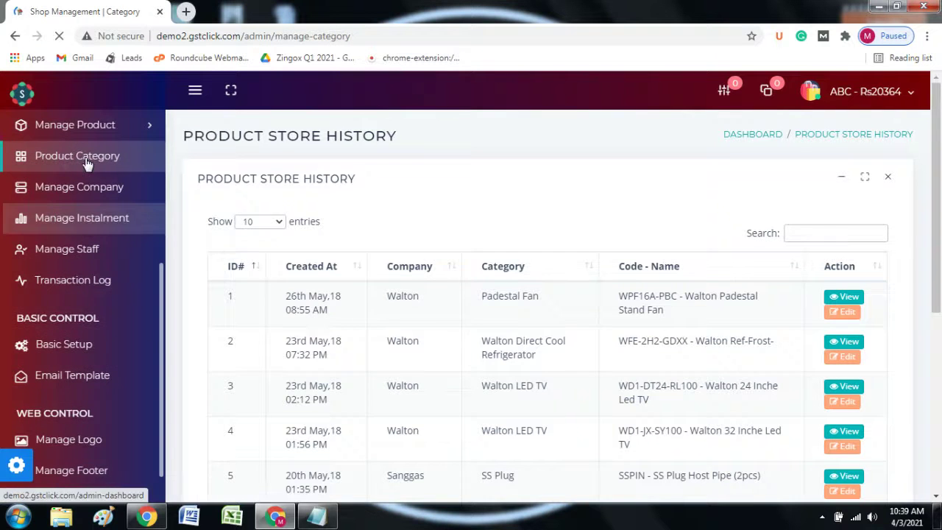
pyautogui.moveTo(286, 272); pyautogui.dragTo(378, 275)
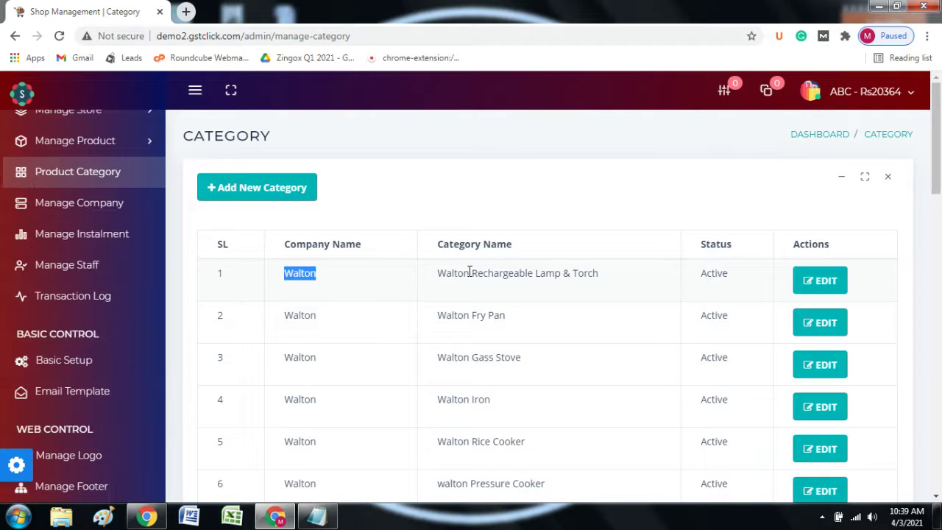
pyautogui.moveTo(438, 273); pyautogui.dragTo(589, 304)
pyautogui.click(501, 316)
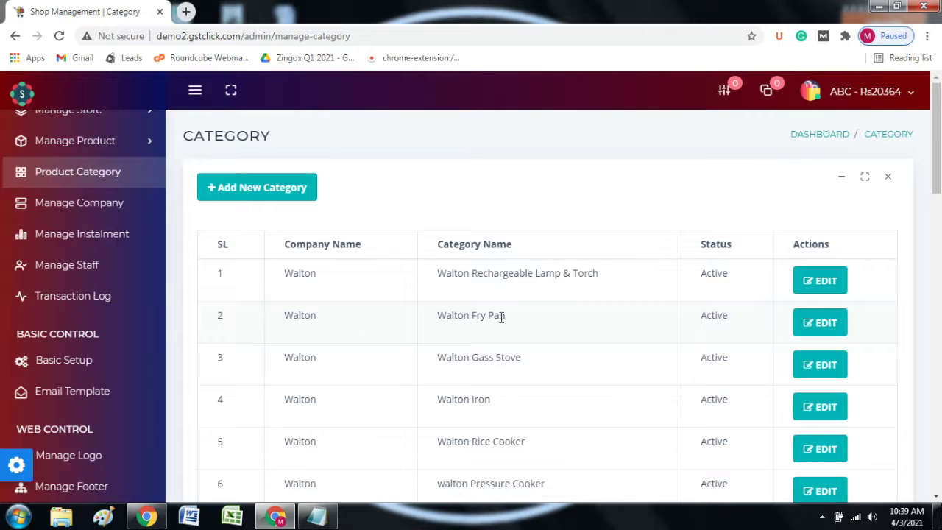
# - Examine the company and category names of the Walton Fry Pan, Gass Stove and Iron rows in the category list
pyautogui.moveTo(441, 309); pyautogui.dragTo(536, 326)
pyautogui.click(534, 327)
pyautogui.moveTo(293, 373); pyautogui.dragTo(317, 366)
pyautogui.moveTo(457, 358); pyautogui.dragTo(502, 363)
pyautogui.click(527, 368)
pyautogui.scroll(-1, 416, 367)
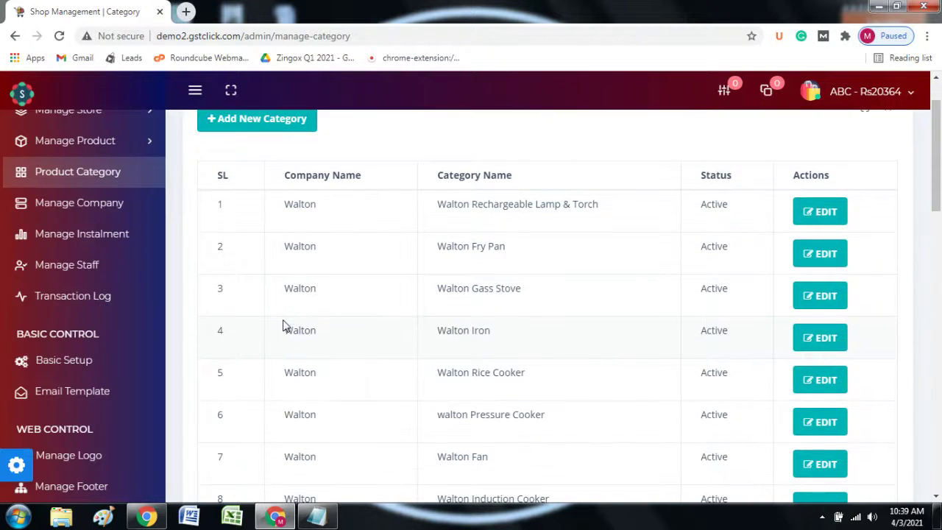
pyautogui.moveTo(285, 328); pyautogui.dragTo(445, 331)
# - Open the company management list and look through all of its company rows
pyautogui.click(60, 214)
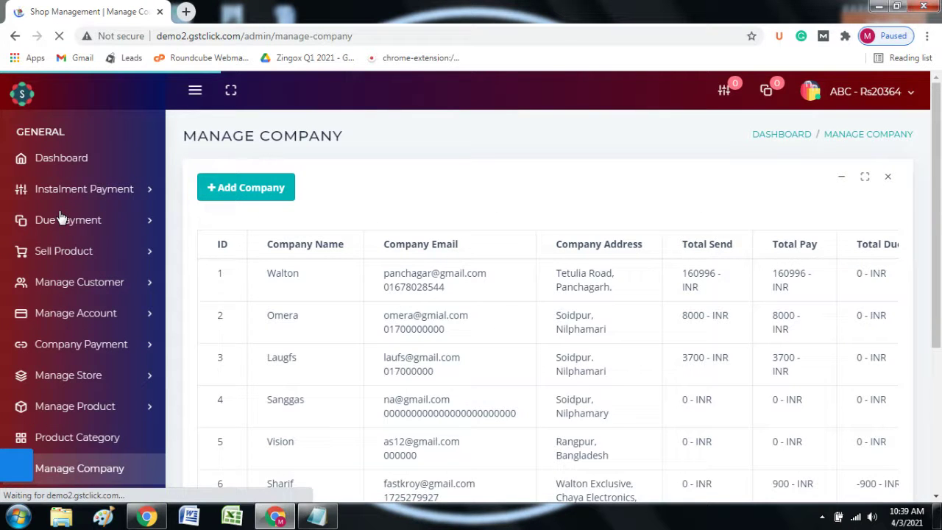
pyautogui.scroll(-5, 98, 267)
pyautogui.scroll(2, 103, 296)
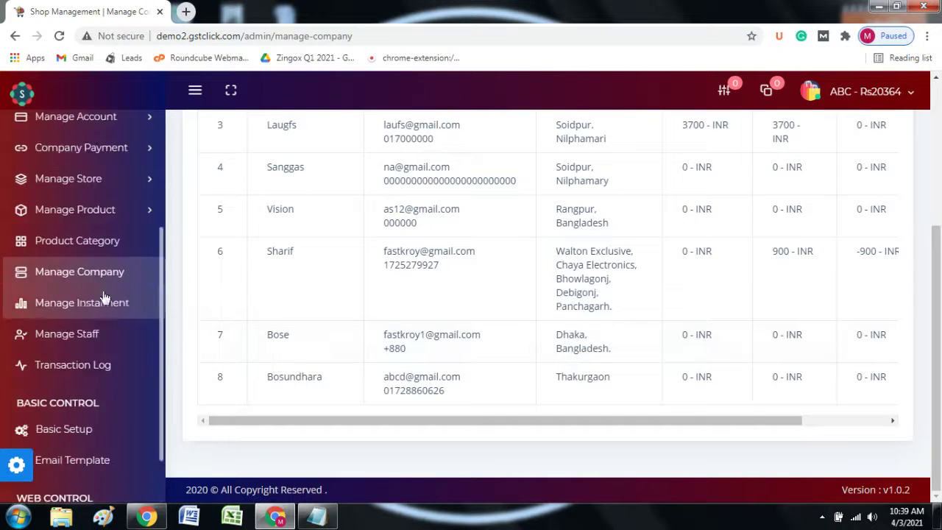
pyautogui.scroll(5, 412, 331)
# - Examine the Walton company's contact details, address, total send, total pay and total due, through to the actions column
pyautogui.moveTo(382, 273); pyautogui.dragTo(519, 279)
pyautogui.moveTo(616, 289); pyautogui.dragTo(578, 273)
pyautogui.click(699, 289)
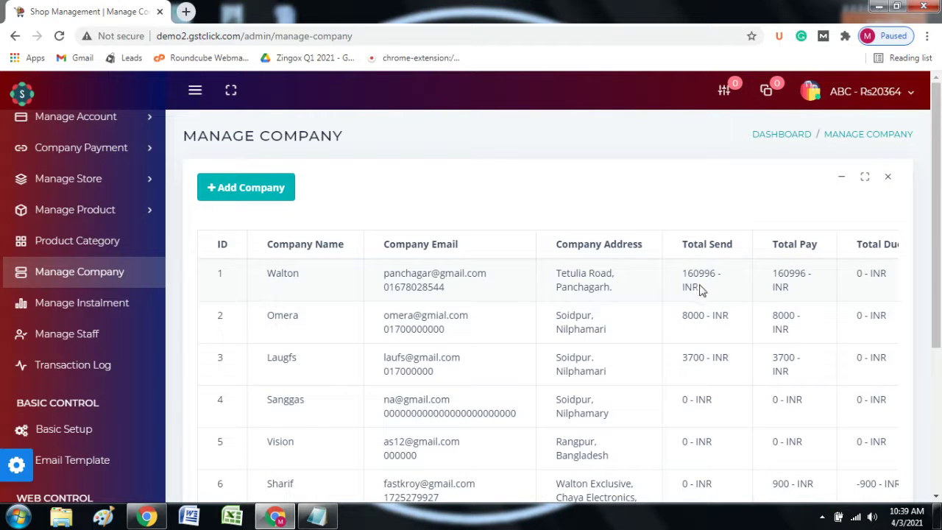
pyautogui.moveTo(699, 289); pyautogui.dragTo(684, 277)
pyautogui.moveTo(783, 284); pyautogui.dragTo(772, 273)
pyautogui.click(853, 284)
pyautogui.moveTo(872, 274); pyautogui.dragTo(674, 325)
pyautogui.click(553, 319)
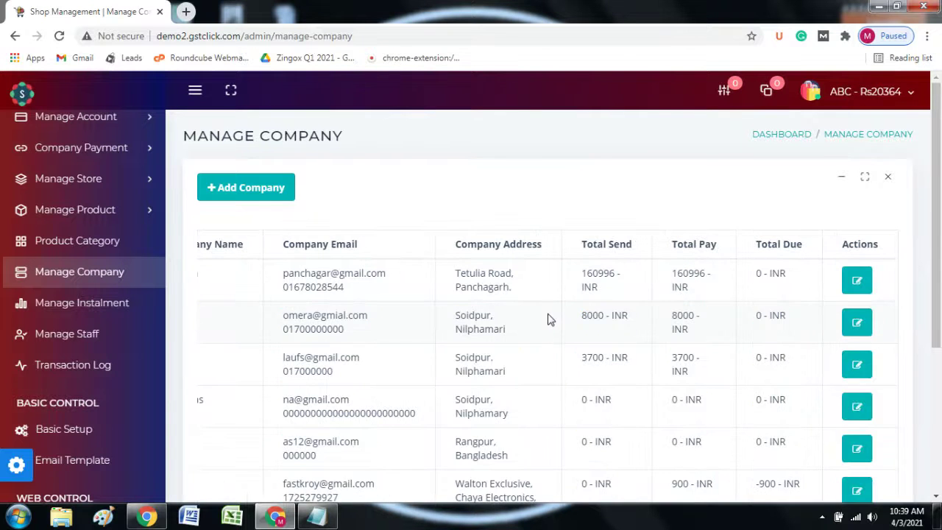
# - Look through the remaining companies' contact, address and payment total entries down to the end of the list
pyautogui.scroll(-3, 559, 324)
pyautogui.scroll(3, 375, 412)
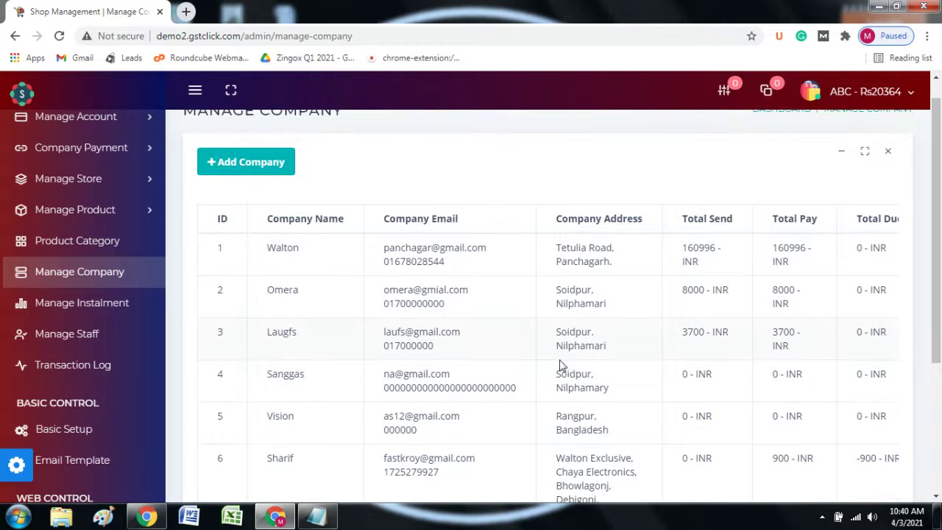
pyautogui.scroll(-2, 457, 368)
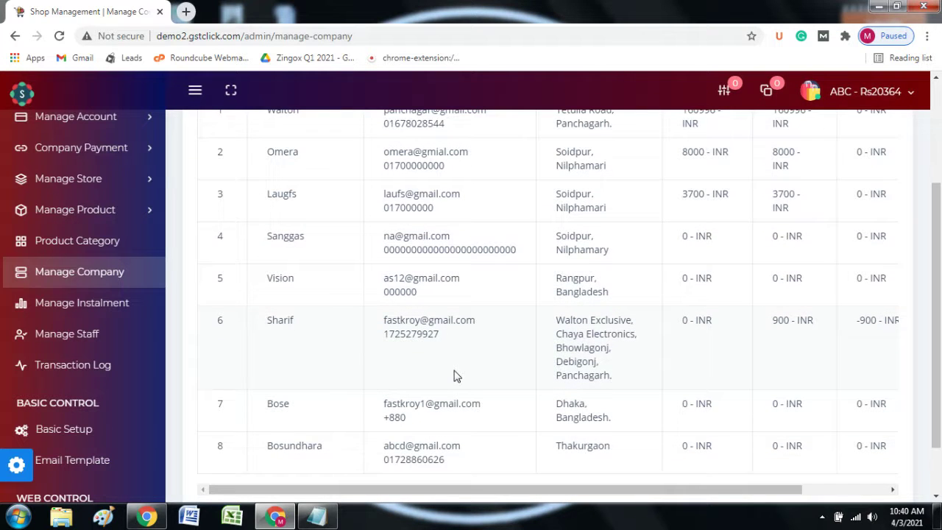
# - Open the instalment management list and examine the 2 Months 0 Interest Cash Price plan's name, duration, time and charge
pyautogui.click(89, 305)
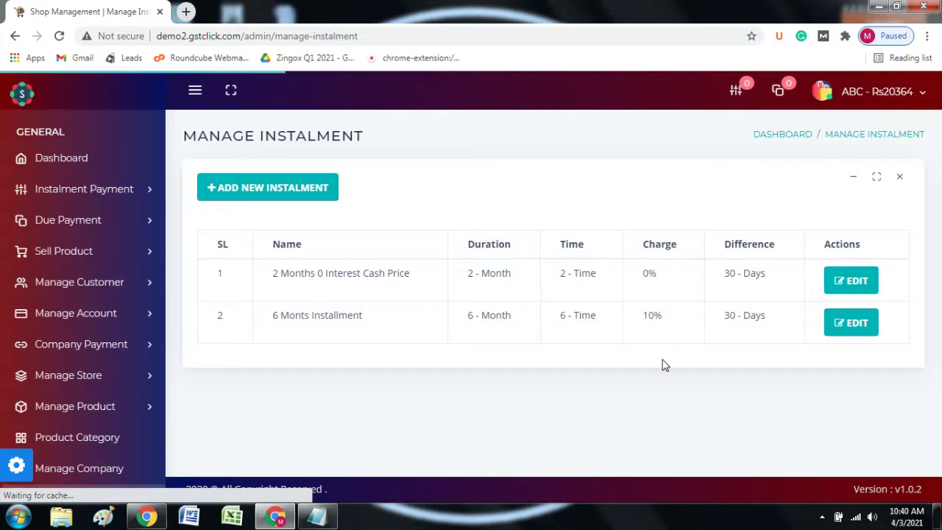
pyautogui.moveTo(269, 278); pyautogui.dragTo(346, 273)
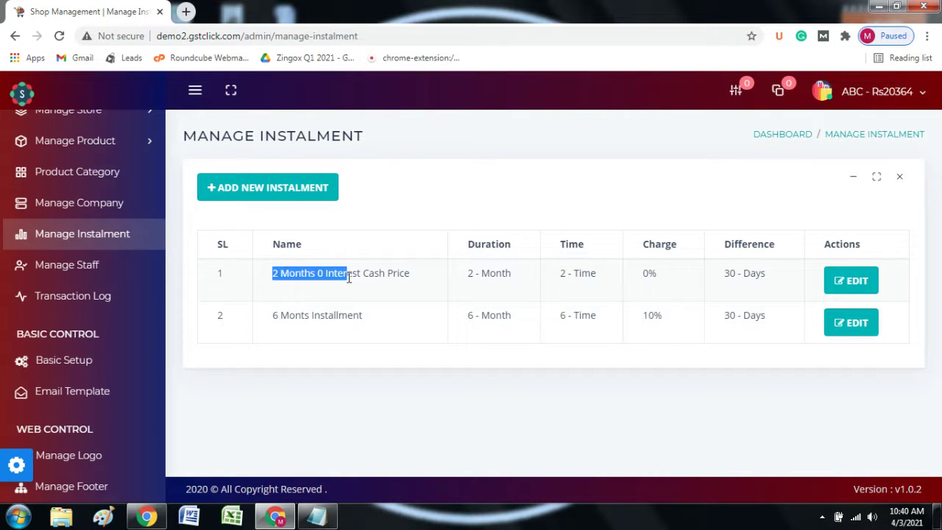
pyautogui.click(402, 274)
pyautogui.moveTo(425, 277); pyautogui.dragTo(282, 276)
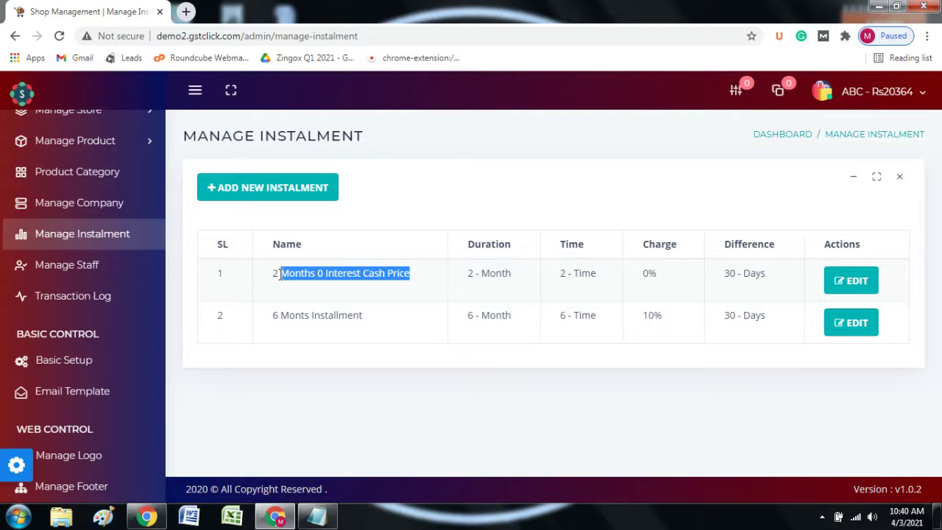
pyautogui.moveTo(666, 284); pyautogui.dragTo(496, 290)
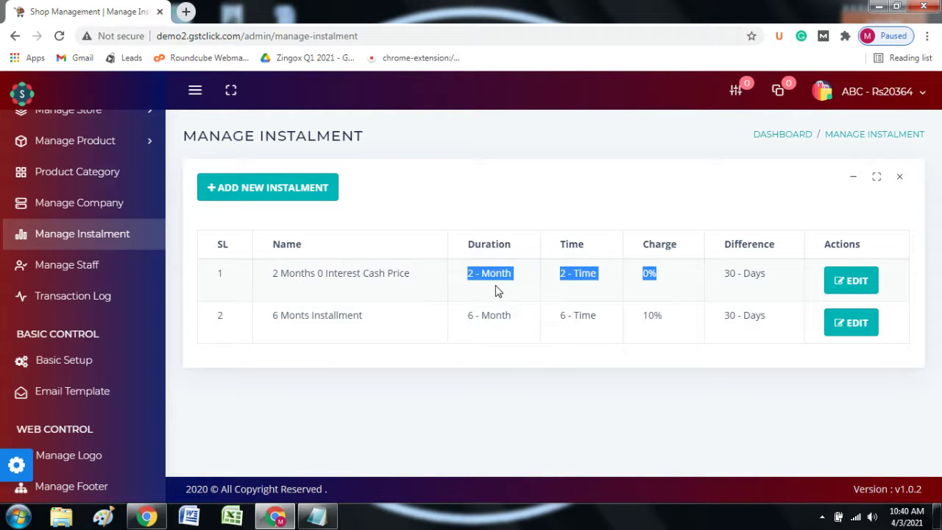
pyautogui.click(625, 285)
pyautogui.moveTo(666, 284); pyautogui.dragTo(196, 263)
pyautogui.click(255, 315)
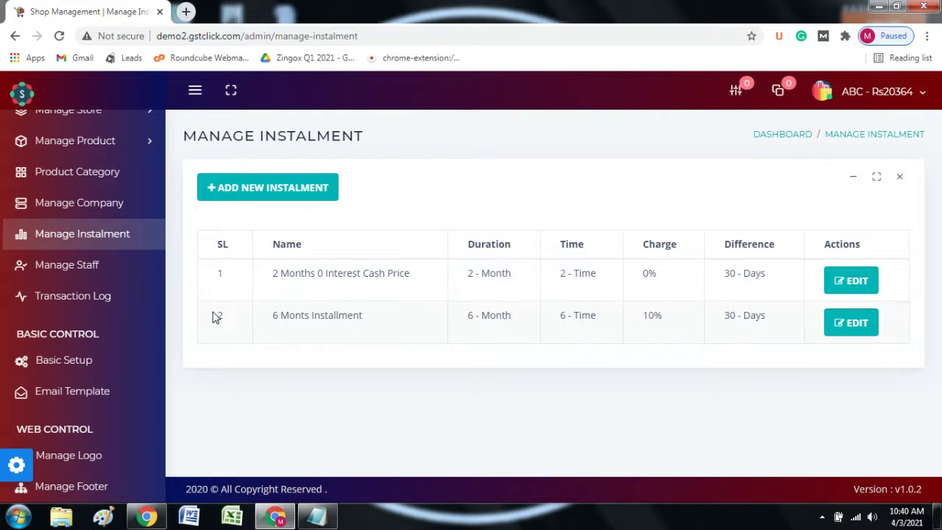
# - Examine the 6 Monts Installment plan's name, duration, time, charge and day difference
pyautogui.moveTo(214, 315); pyautogui.dragTo(384, 320)
pyautogui.click(384, 320)
pyautogui.moveTo(678, 333); pyautogui.dragTo(219, 234)
pyautogui.click(679, 328)
pyautogui.click(647, 315)
pyautogui.click(341, 303)
pyautogui.moveTo(356, 309); pyautogui.dragTo(234, 229)
pyautogui.click(353, 309)
pyautogui.tripleClick(517, 322)
pyautogui.click(645, 342)
pyautogui.moveTo(609, 329); pyautogui.dragTo(540, 327)
pyautogui.tripleClick(516, 325)
pyautogui.click(475, 314)
pyautogui.tripleClick(777, 316)
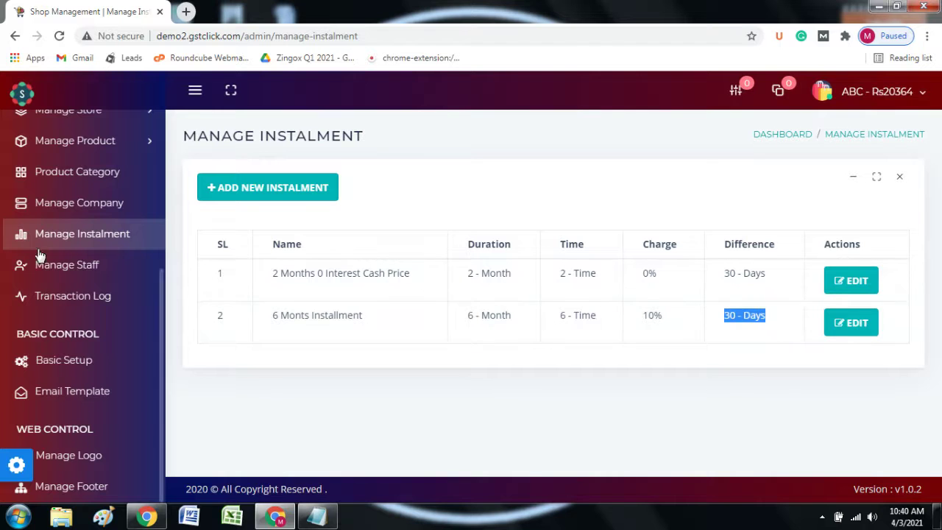
# - Open the staff list and review the new staff form's name and email fields without filling them in
pyautogui.click(62, 267)
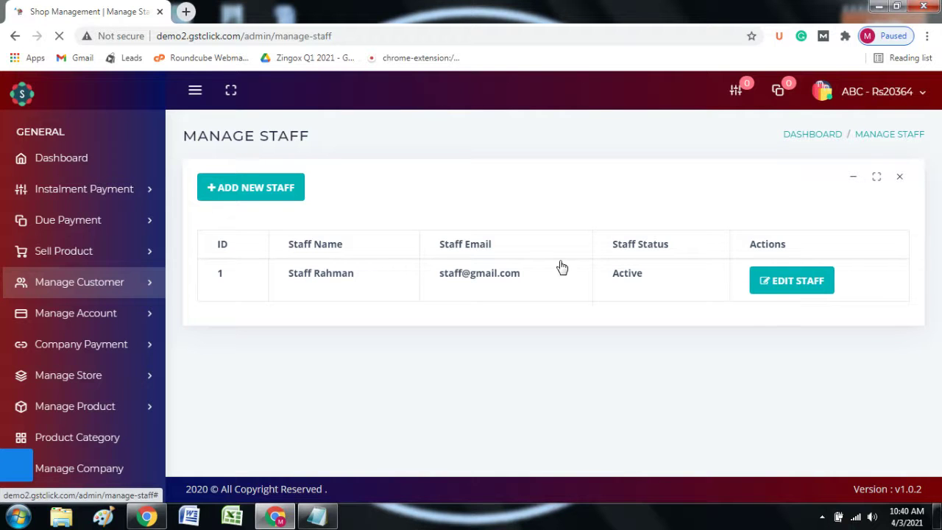
pyautogui.moveTo(390, 275); pyautogui.dragTo(214, 272)
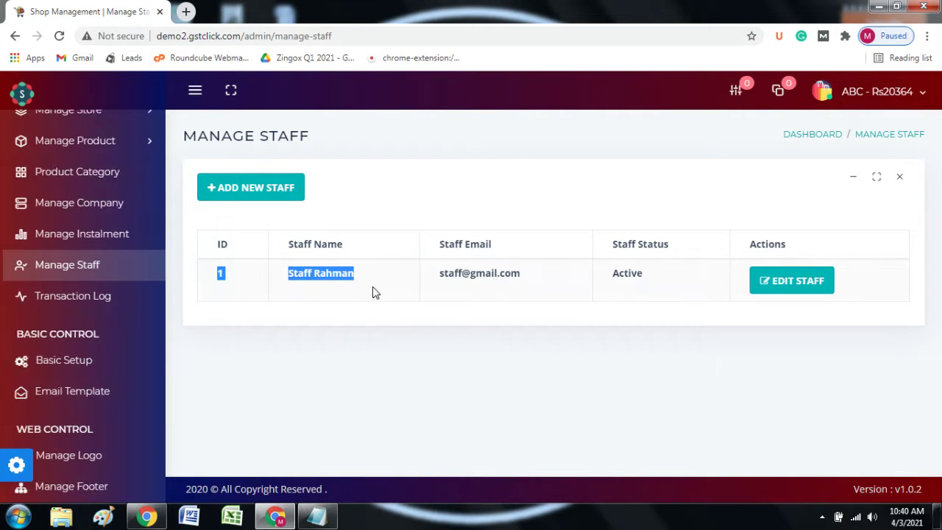
pyautogui.click(278, 191)
pyautogui.click(372, 175)
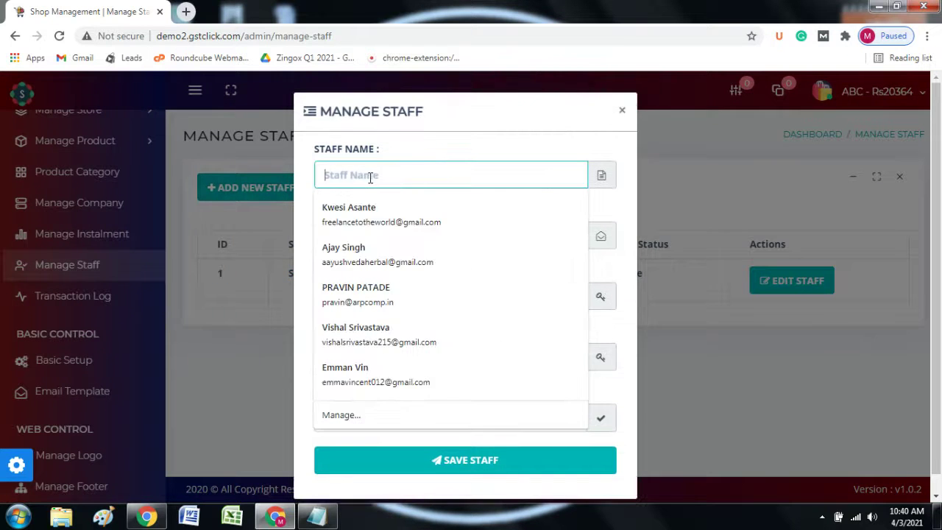
pyautogui.click(301, 208)
pyautogui.click(369, 235)
pyautogui.click(290, 251)
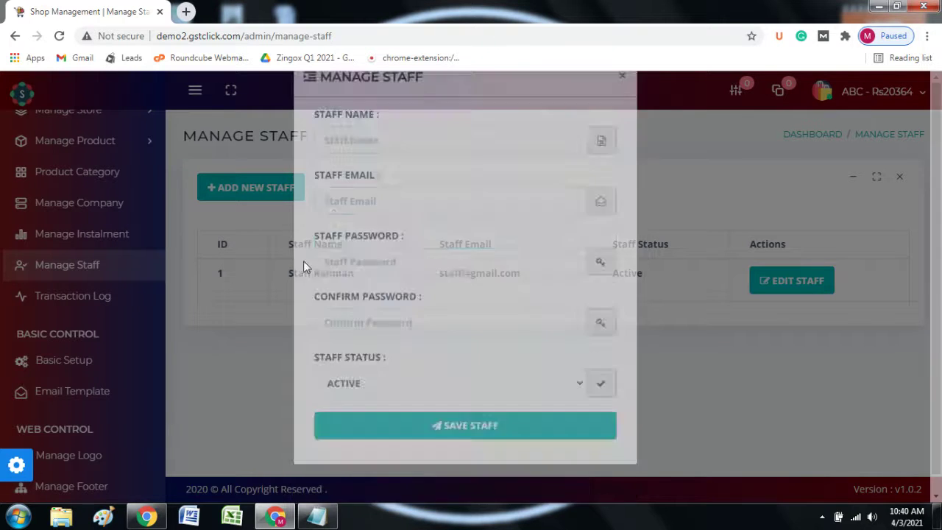
# - Reopen the new staff form, review the staff status options, and close the form without saving
pyautogui.click(251, 193)
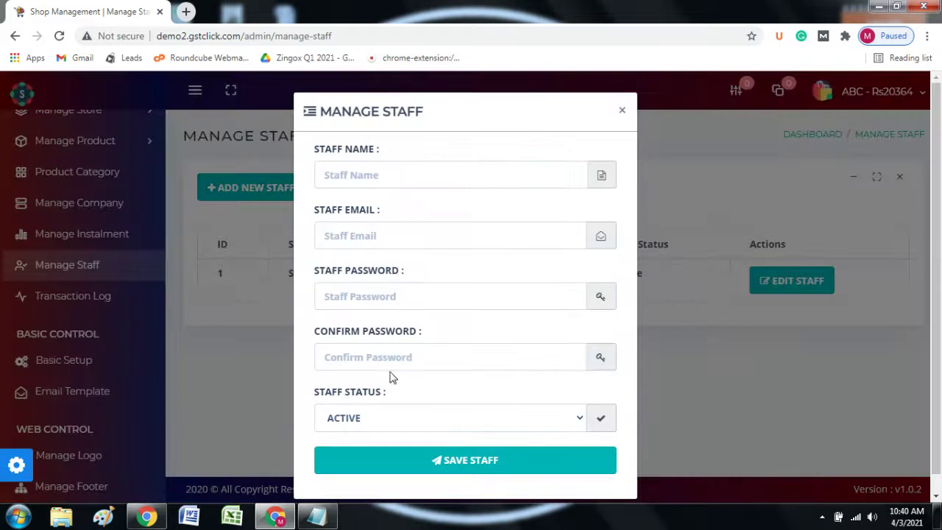
pyautogui.click(404, 419)
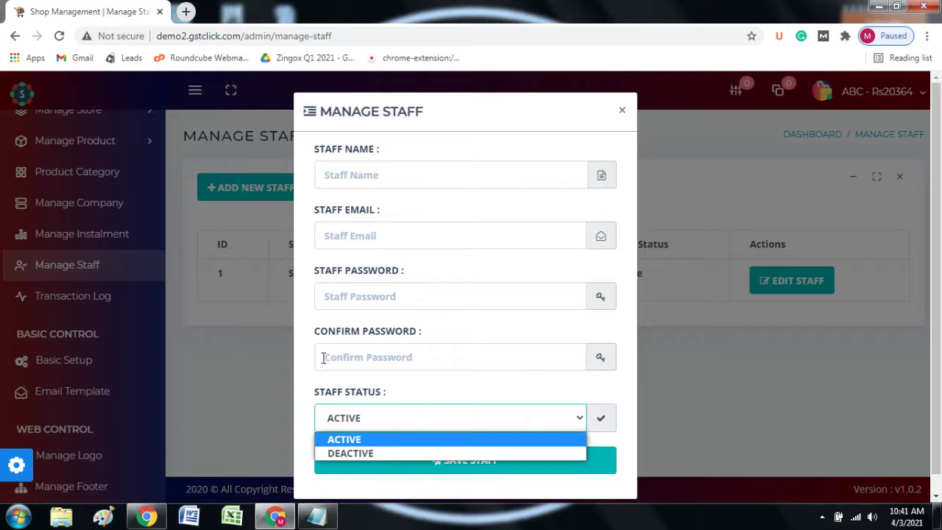
pyautogui.click(484, 216)
pyautogui.click(622, 110)
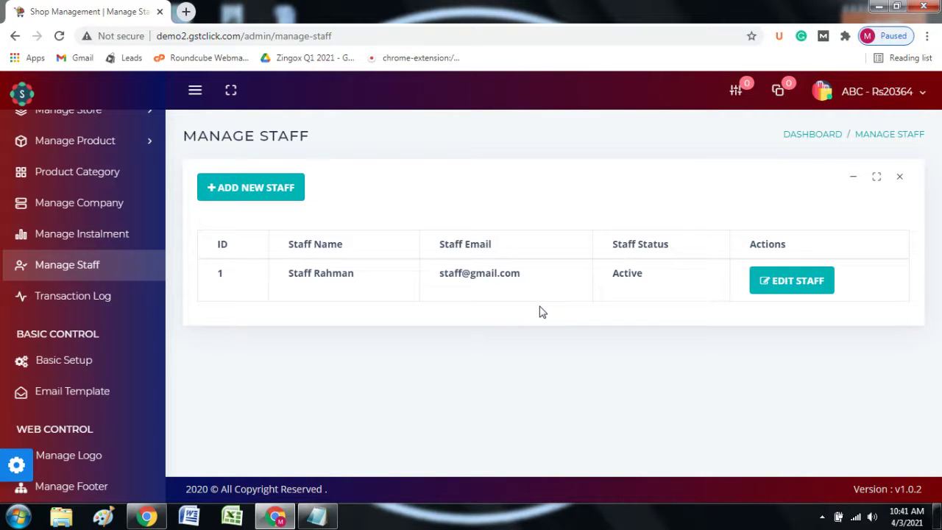
# - Open the transaction log and examine the dates and transaction numbers of its entries
pyautogui.click(67, 297)
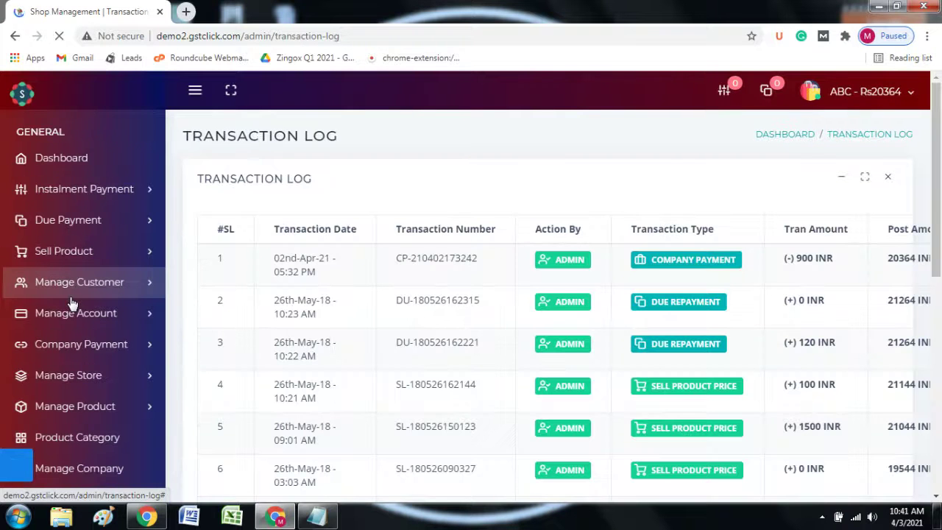
pyautogui.scroll(-9, 72, 304)
pyautogui.scroll(4, 441, 316)
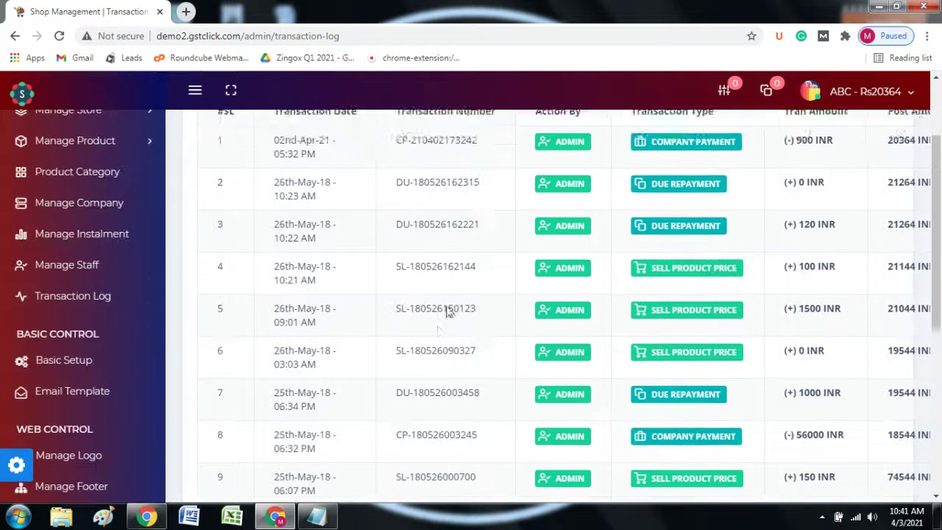
pyautogui.scroll(2, 449, 311)
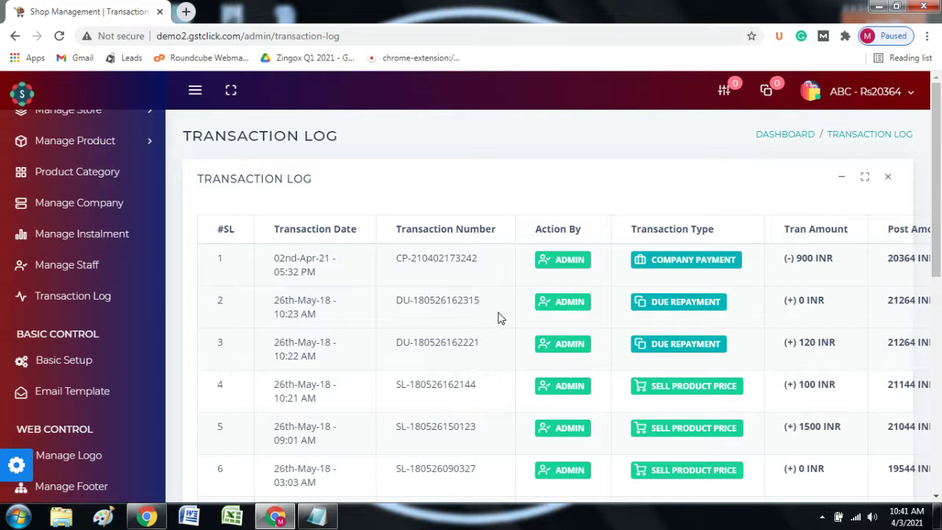
pyautogui.scroll(-1, 463, 327)
pyautogui.moveTo(293, 316); pyautogui.dragTo(434, 332)
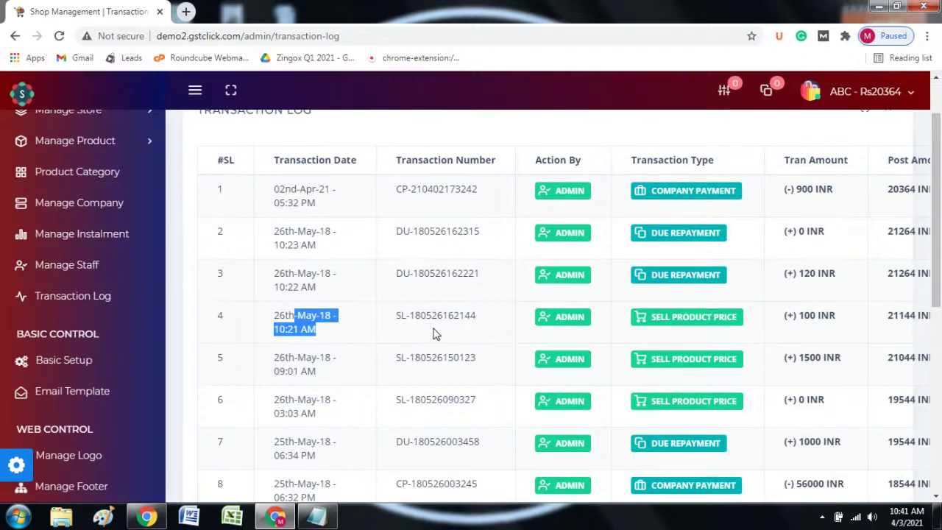
pyautogui.scroll(1, 434, 332)
pyautogui.moveTo(279, 261); pyautogui.dragTo(464, 375)
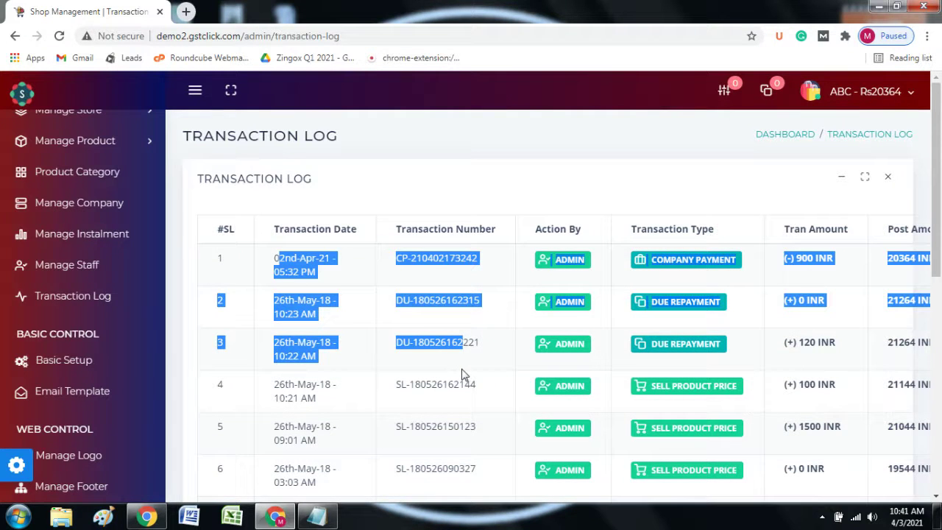
pyautogui.click(721, 316)
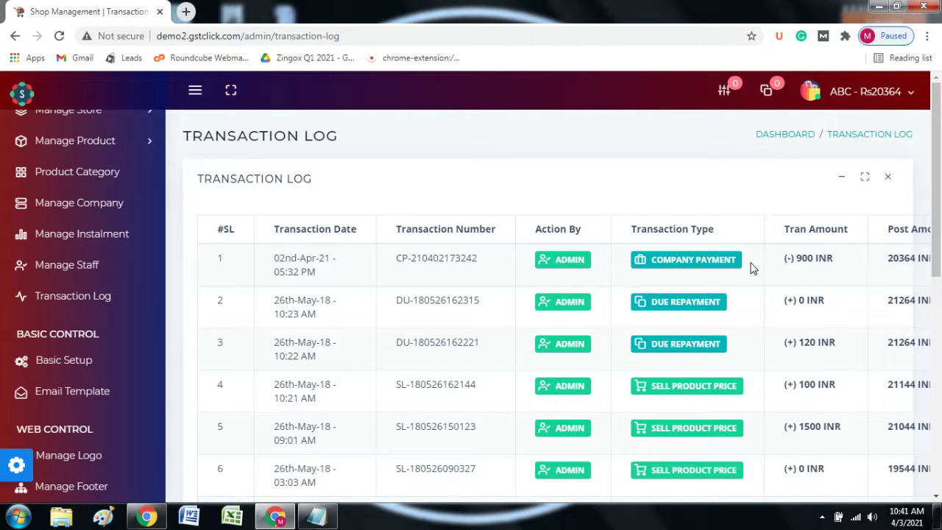
# - Examine the transaction types across the log's first page, including company payment, due repayment, sell product price and withdraw amount, and the first entry's date
pyautogui.moveTo(729, 264); pyautogui.dragTo(689, 275)
pyautogui.moveTo(719, 307); pyautogui.dragTo(650, 307)
pyautogui.scroll(-1, 736, 320)
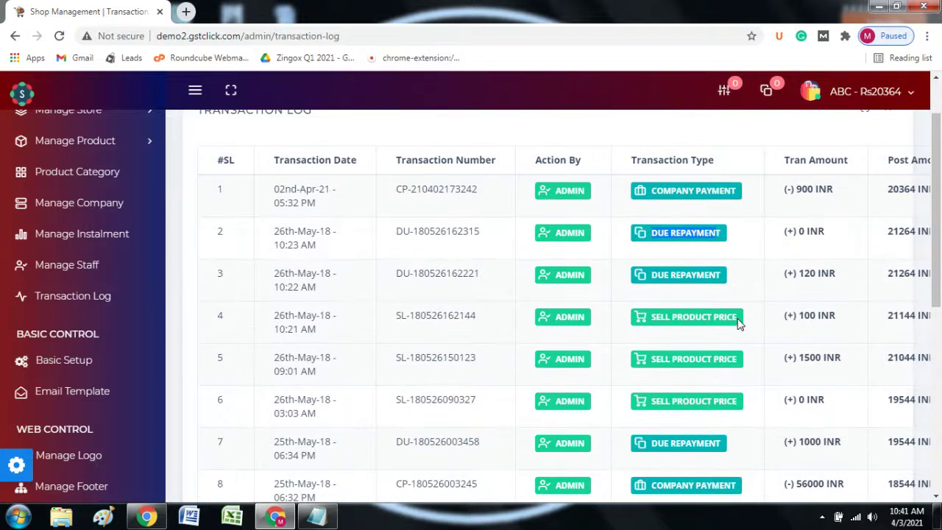
pyautogui.moveTo(739, 324); pyautogui.dragTo(656, 318)
pyautogui.scroll(-3, 721, 341)
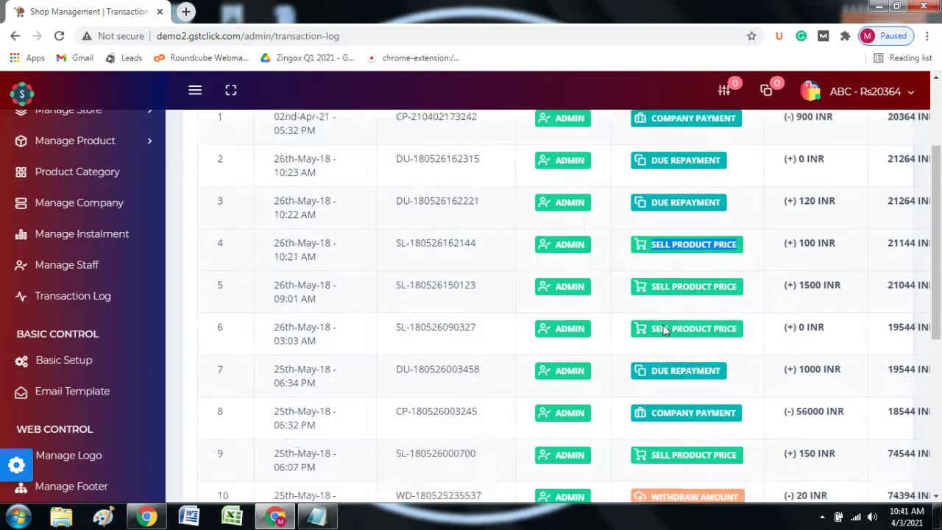
pyautogui.moveTo(739, 362); pyautogui.dragTo(653, 361)
pyautogui.scroll(-3, 657, 361)
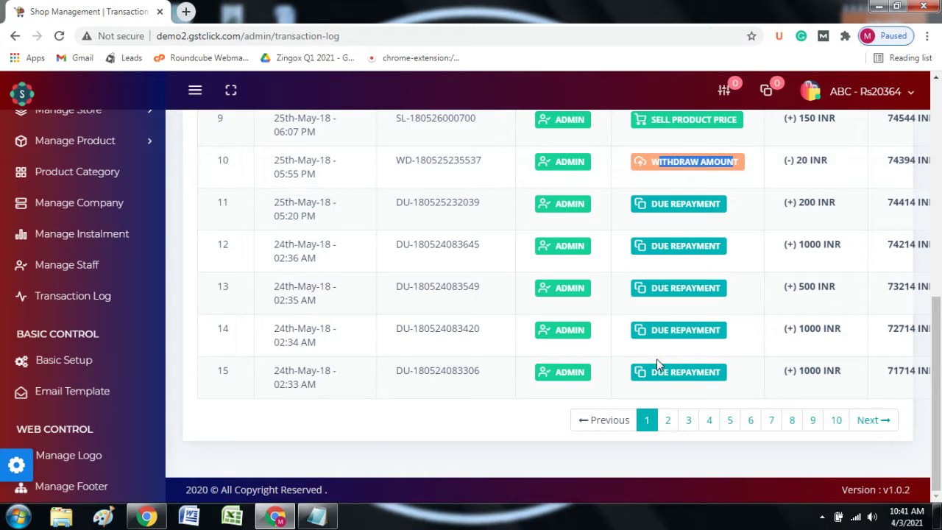
pyautogui.scroll(7, 657, 364)
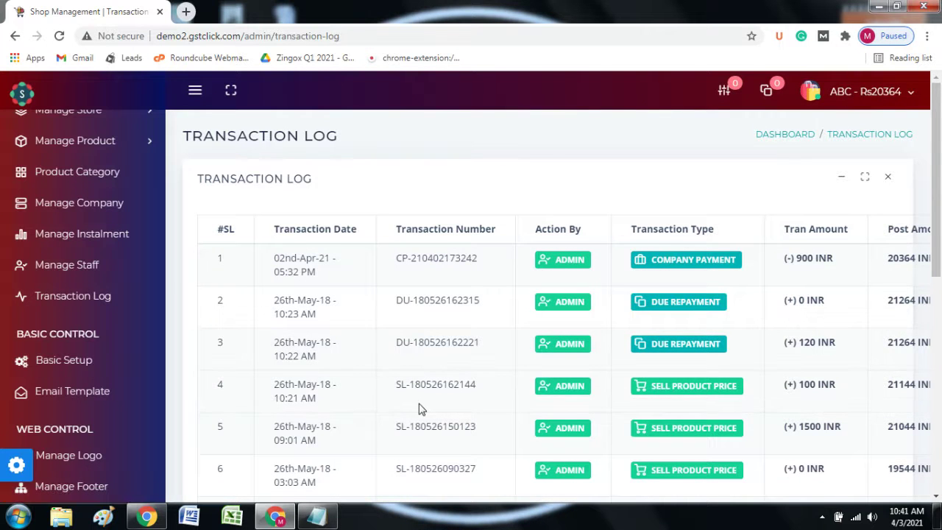
pyautogui.moveTo(341, 276); pyautogui.dragTo(270, 259)
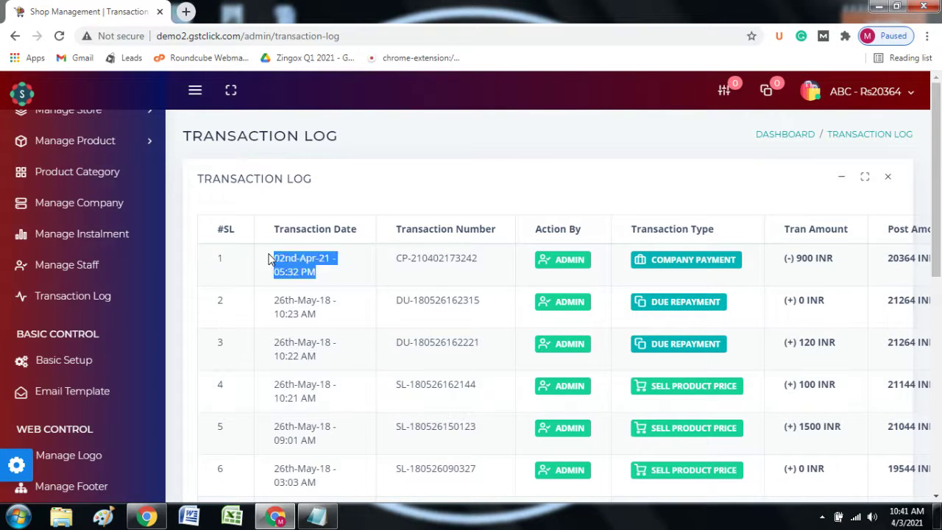
# - Examine the transaction dates and times of the first three entries in the transaction log
pyautogui.moveTo(323, 279); pyautogui.dragTo(275, 259)
pyautogui.moveTo(341, 322); pyautogui.dragTo(287, 301)
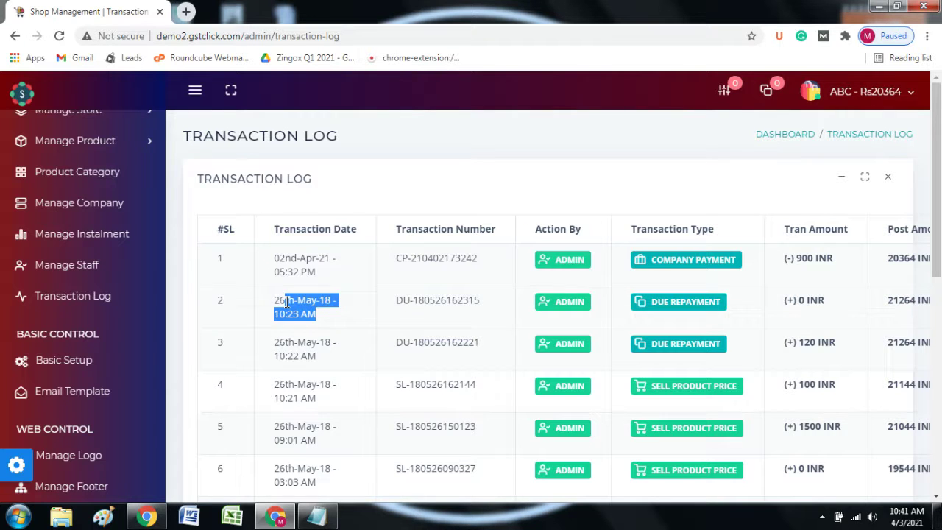
pyautogui.click(287, 301)
pyautogui.moveTo(337, 363); pyautogui.dragTo(276, 343)
pyautogui.scroll(-2, 355, 366)
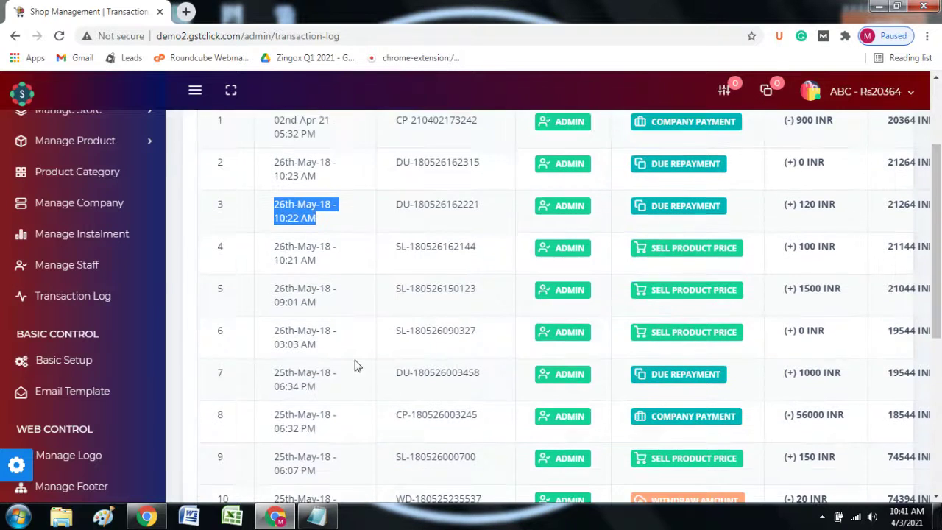
# - Open the basic settings and review the website title, currency symbol, contact phone and contact email fields without changing them
pyautogui.click(78, 365)
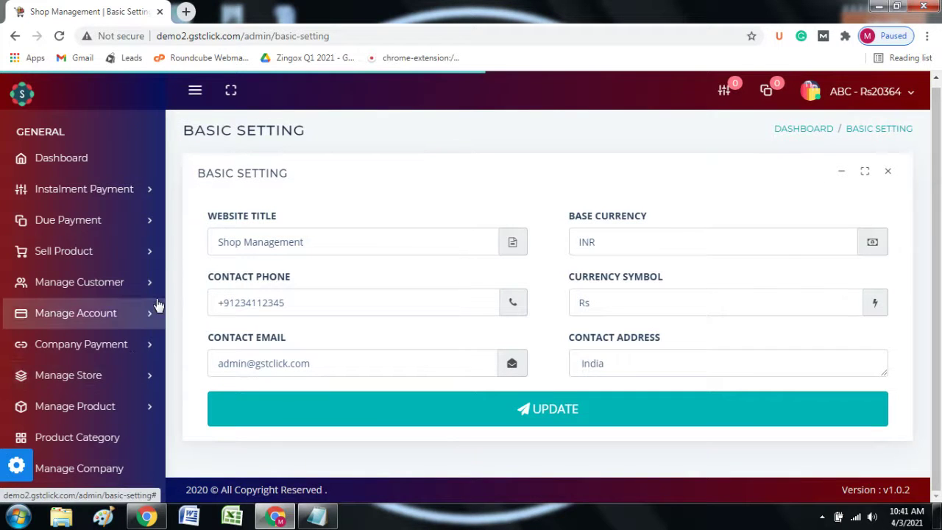
pyautogui.scroll(-4, 81, 390)
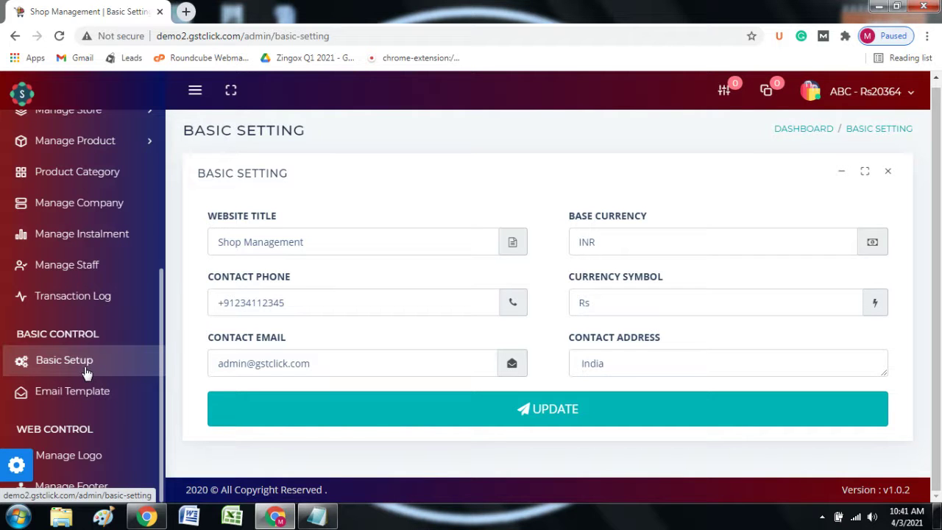
pyautogui.click(332, 248)
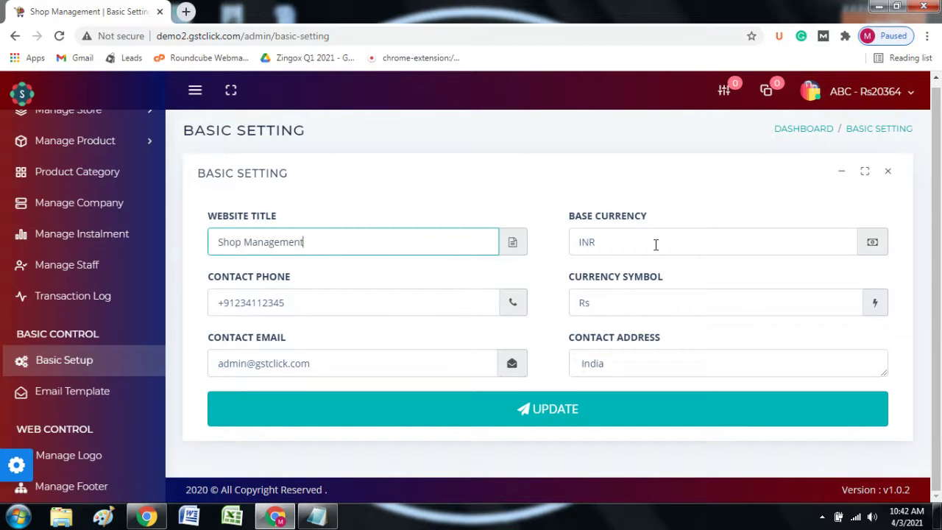
pyautogui.click(700, 299)
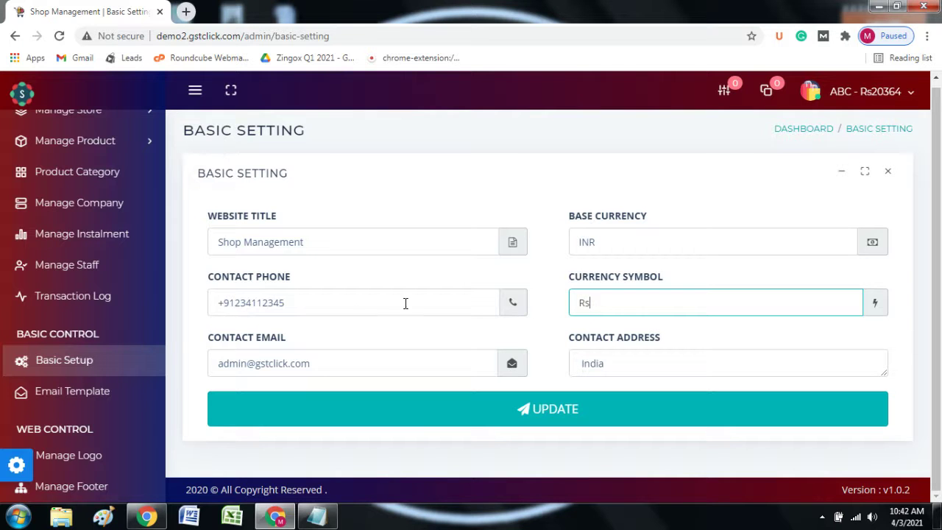
pyautogui.moveTo(335, 304); pyautogui.dragTo(246, 304)
pyautogui.click(286, 362)
pyautogui.moveTo(255, 363); pyautogui.dragTo(718, 356)
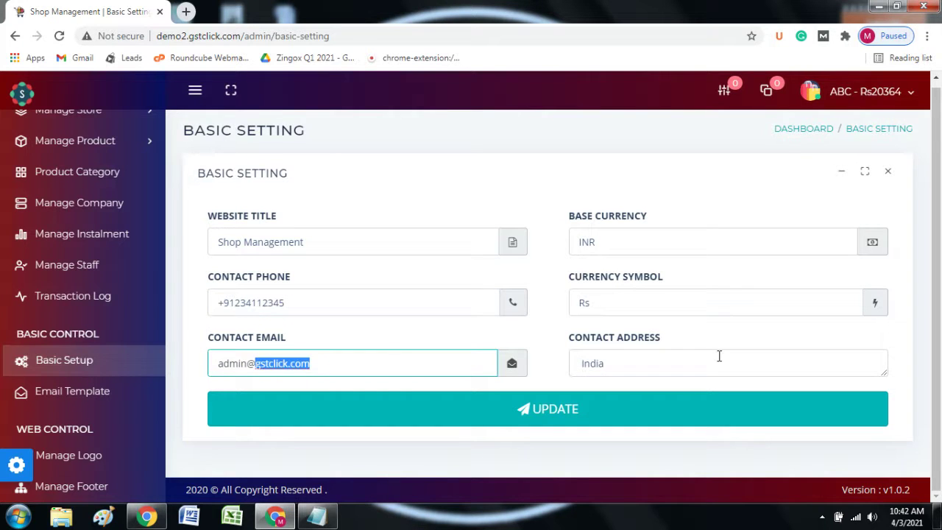
# - Open the email template page and review the message code's description and the template body
pyautogui.click(78, 398)
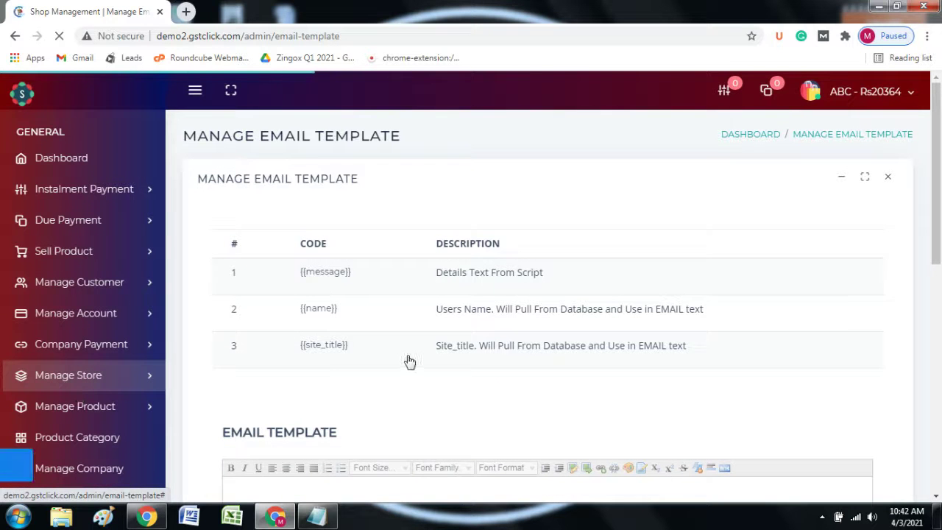
pyautogui.moveTo(543, 272); pyautogui.dragTo(460, 272)
pyautogui.scroll(-7, 500, 294)
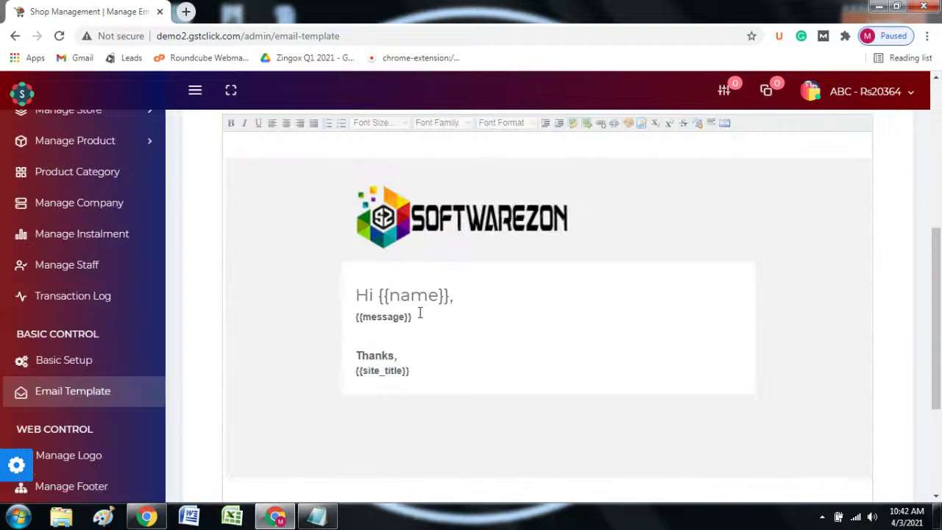
# - Review the descriptions of the name and site_title codes, then the email template down to its end
pyautogui.scroll(7, 476, 347)
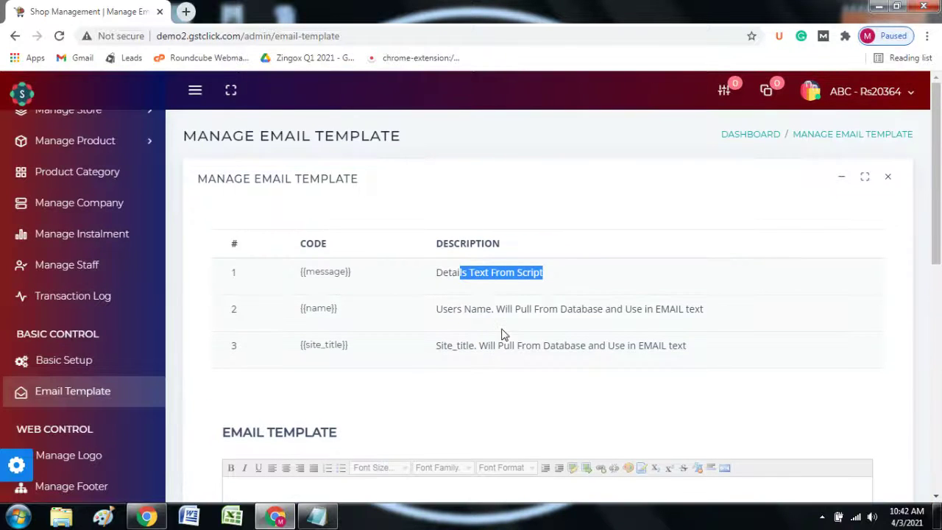
pyautogui.moveTo(465, 309); pyautogui.dragTo(663, 309)
pyautogui.click(700, 380)
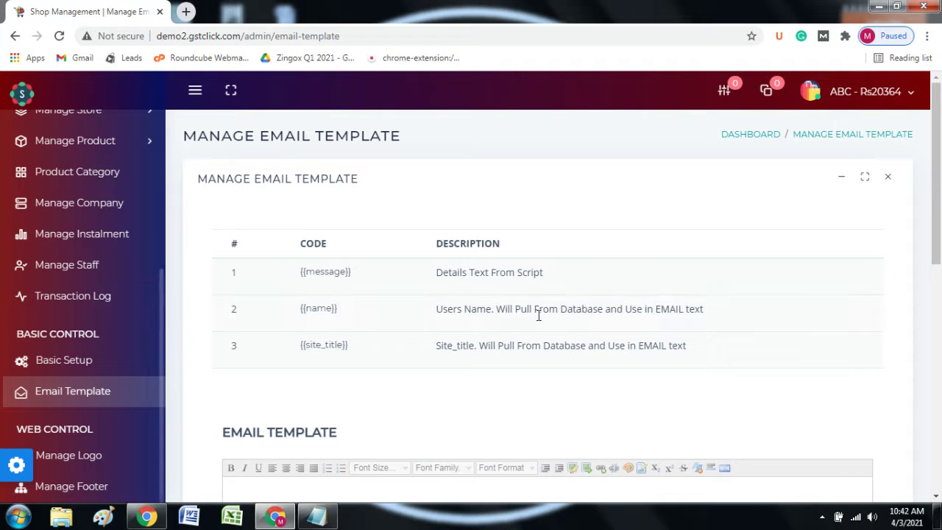
pyautogui.moveTo(733, 366); pyautogui.dragTo(225, 270)
pyautogui.click(298, 230)
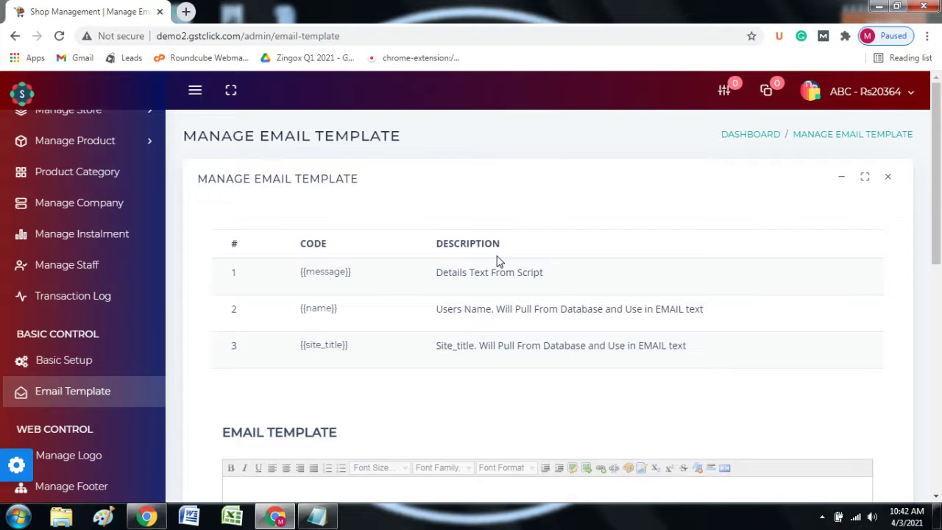
pyautogui.scroll(-4, 498, 256)
pyautogui.scroll(-3, 177, 265)
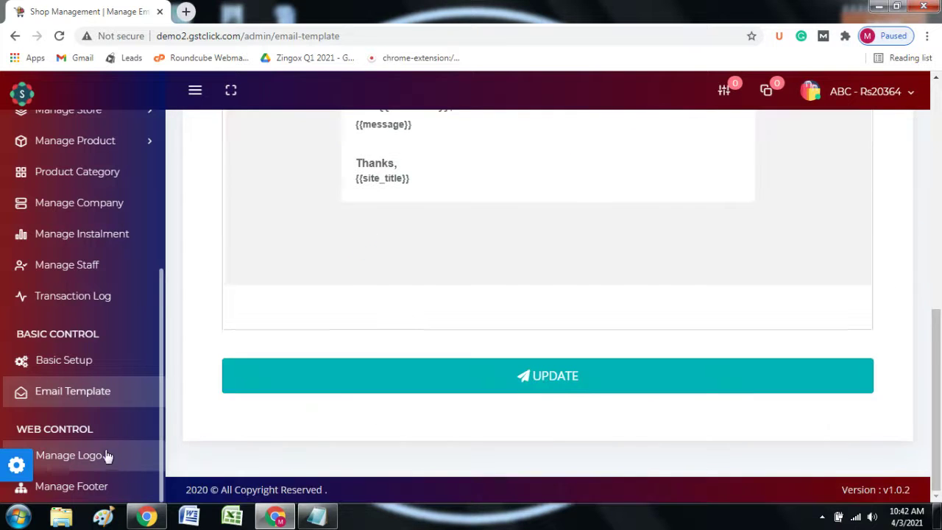
# - Open the logo and favicon management page and examine the file type requirement for the logo
pyautogui.click(106, 456)
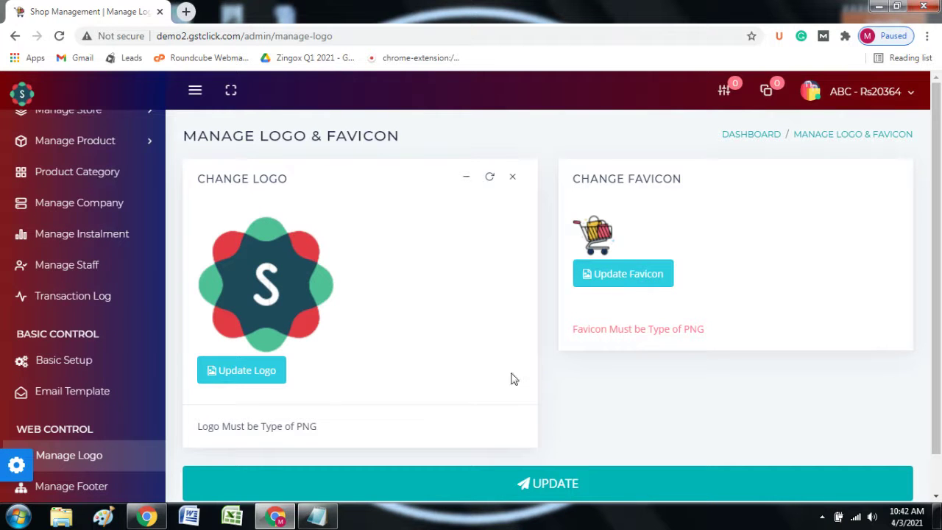
pyautogui.moveTo(207, 426)
pyautogui.mouseDown()
pyautogui.moveTo(370, 437)
pyautogui.moveTo(198, 437)
pyautogui.mouseUp()
pyautogui.click(370, 436)
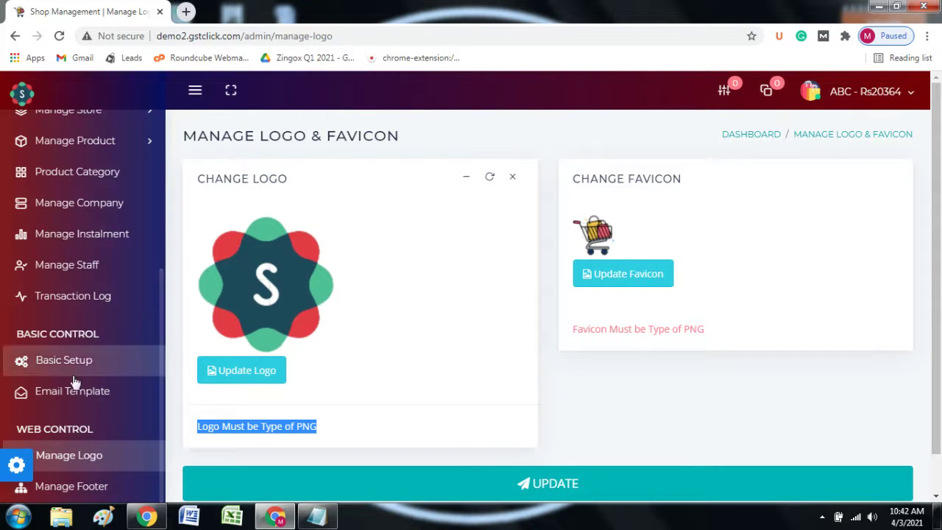
# - Open the web footer management page and review its invoice footer text, Google map code and footer text fields
pyautogui.click(71, 486)
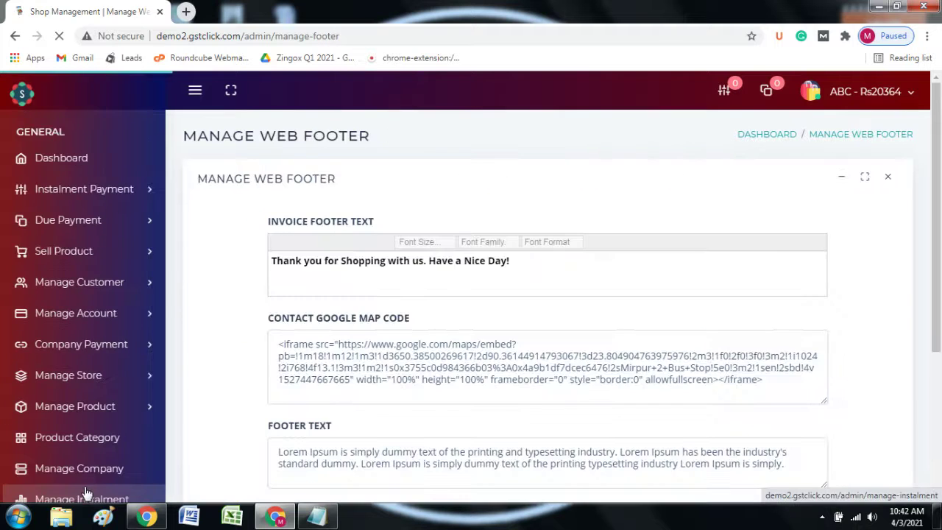
pyautogui.scroll(-3, 424, 382)
pyautogui.scroll(3, 471, 381)
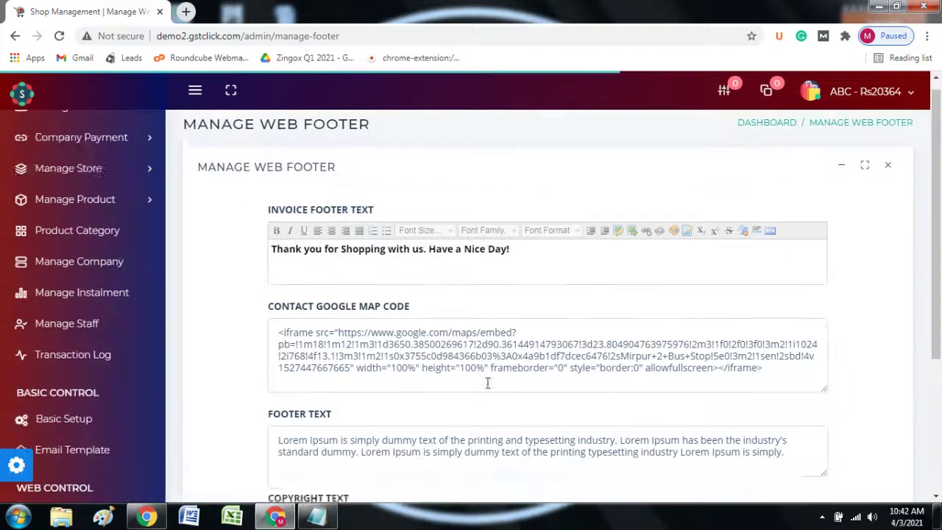
pyautogui.scroll(4, 141, 273)
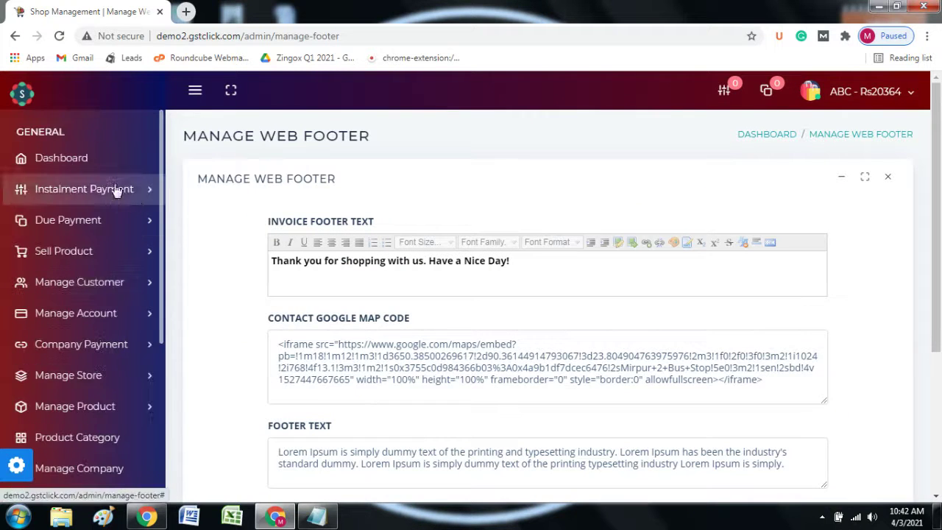
# - Return to the dashboard and review the account, store, sell and company statistics
pyautogui.click(78, 159)
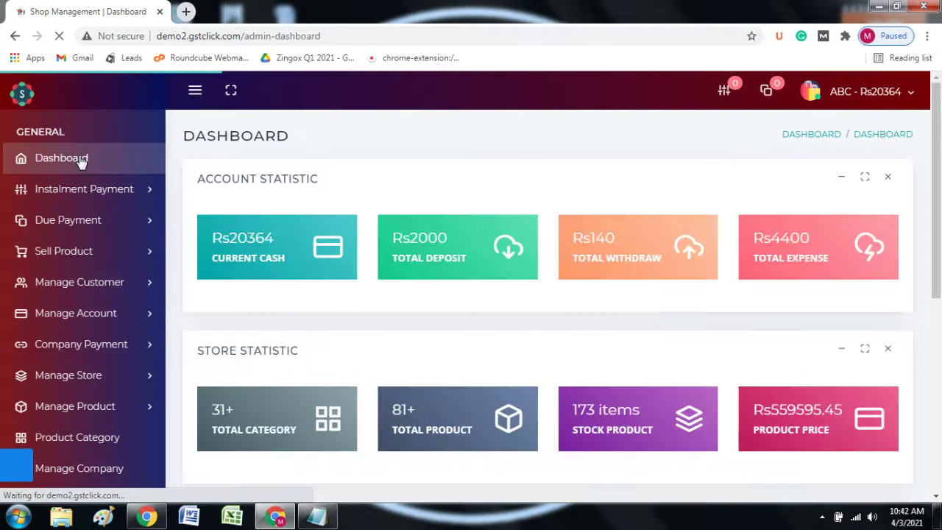
pyautogui.scroll(-1, 99, 211)
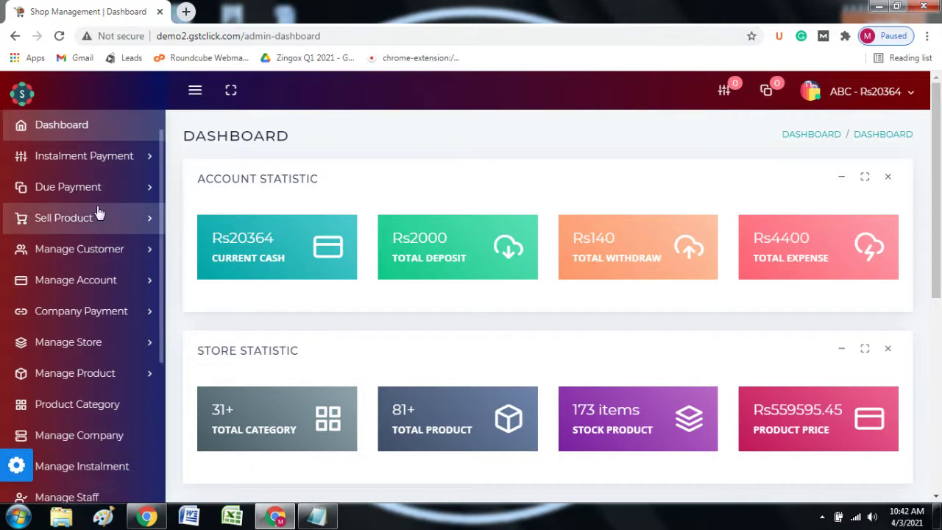
pyautogui.scroll(-5, 570, 243)
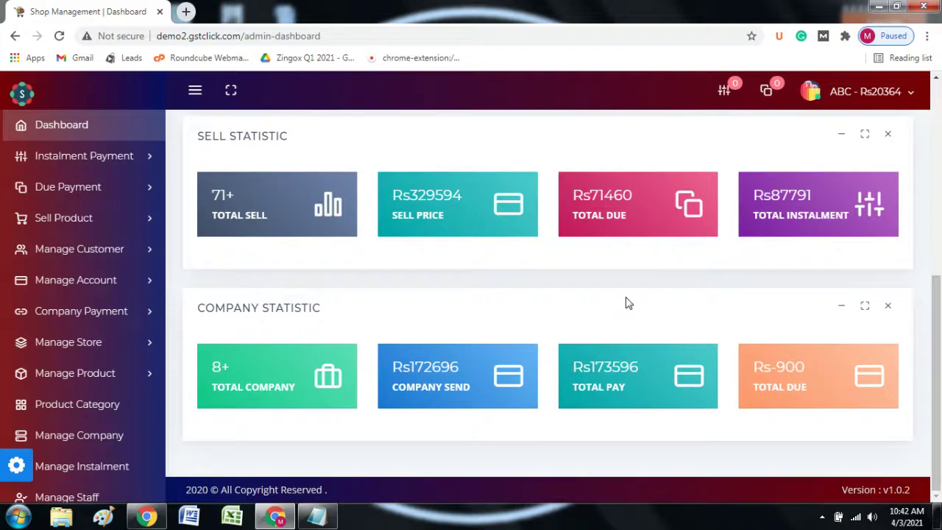
pyautogui.scroll(5, 622, 294)
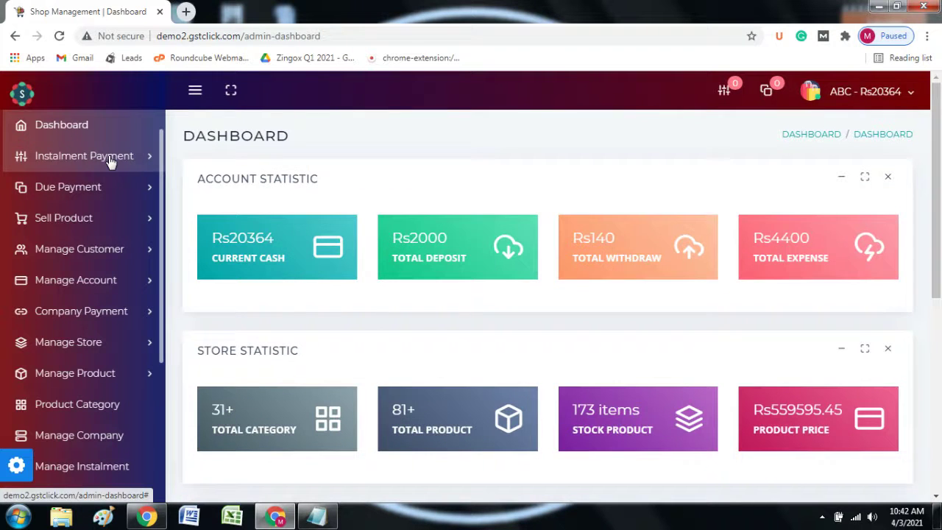
# - Look over the instalment payment and due payment options, then go through the dashboard statistics once more
pyautogui.click(81, 157)
pyautogui.click(95, 283)
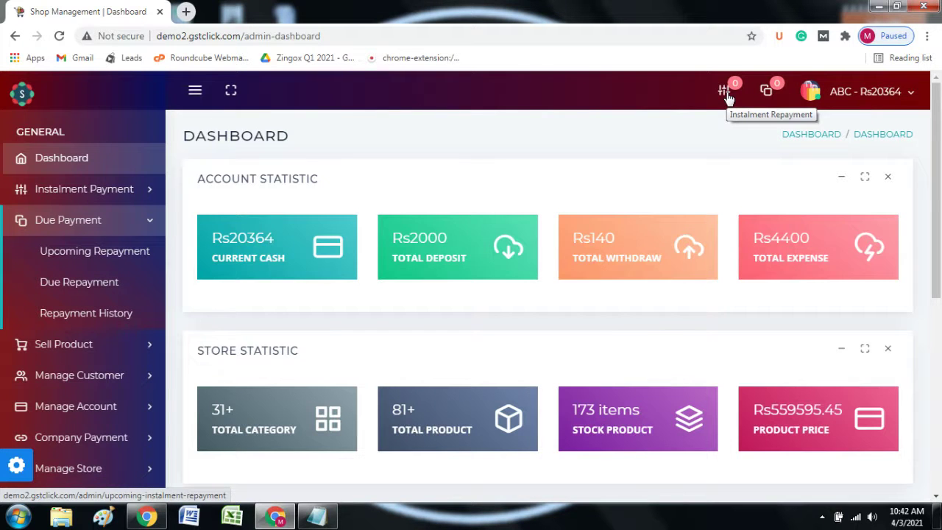
pyautogui.scroll(-5, 265, 203)
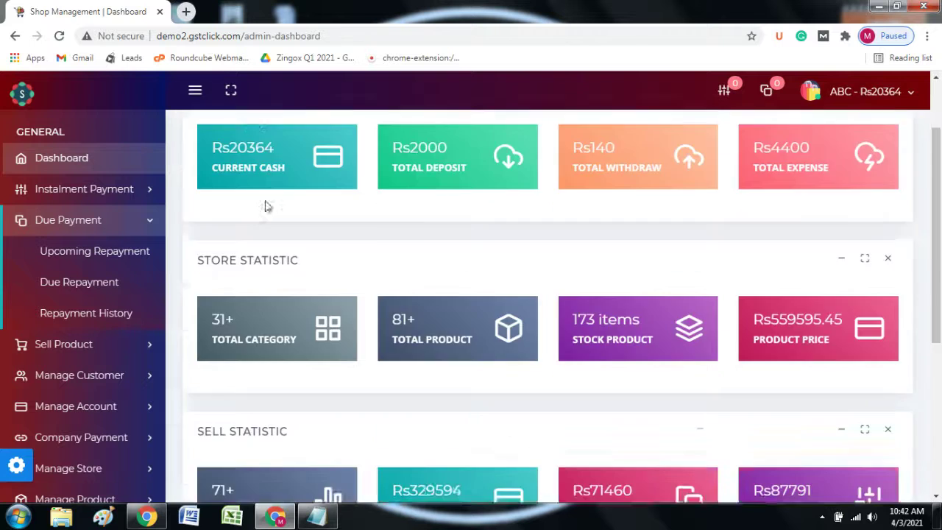
pyautogui.scroll(5, 351, 231)
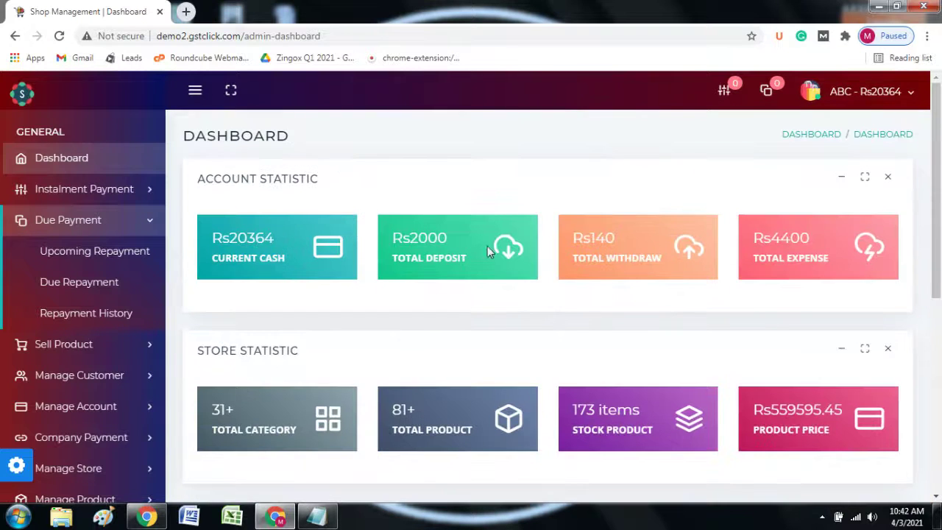